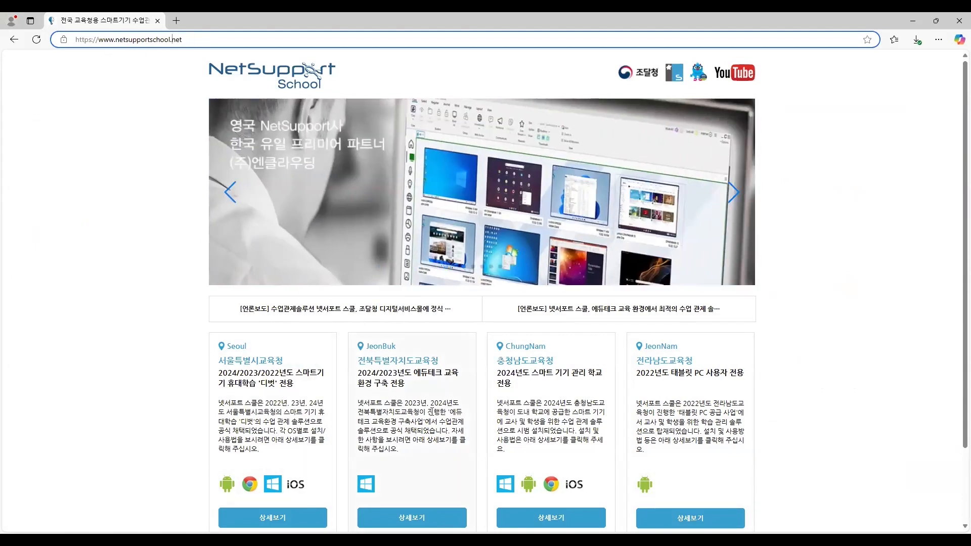
Open the JeonBuk NetSupport School site and step through 제품개요, 도입효과, 설치방법, 사용방법, 동영상 to 자료실
left_click(440, 521)
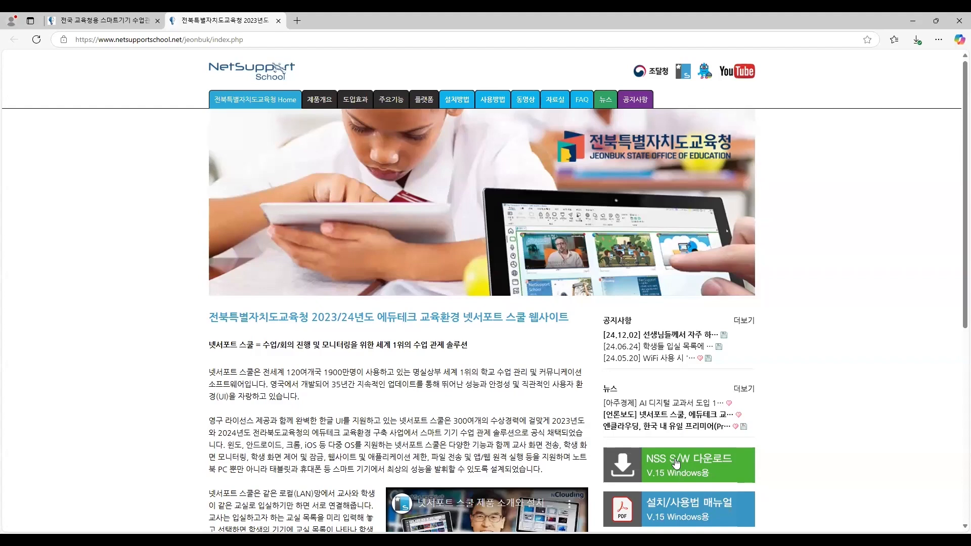
left_click(318, 103)
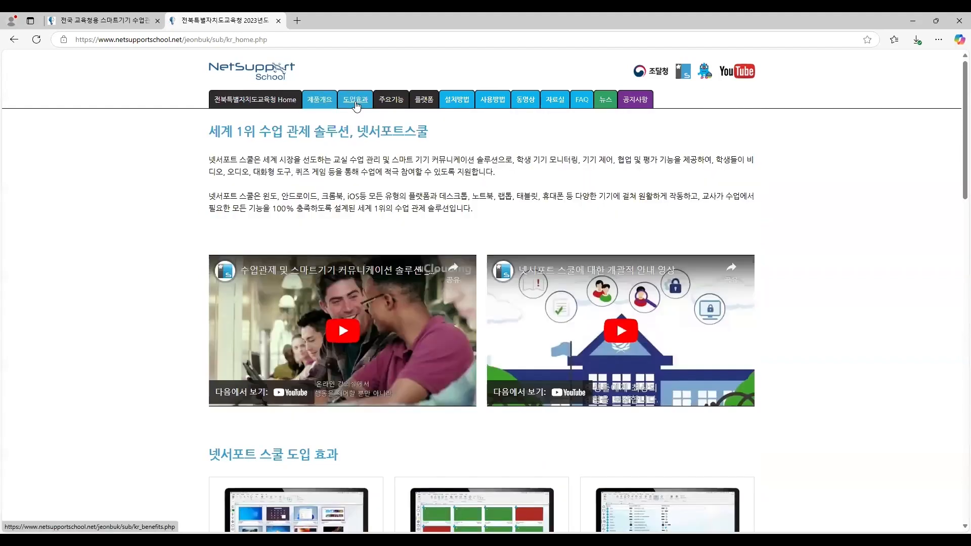
left_click(356, 101)
left_click(460, 101)
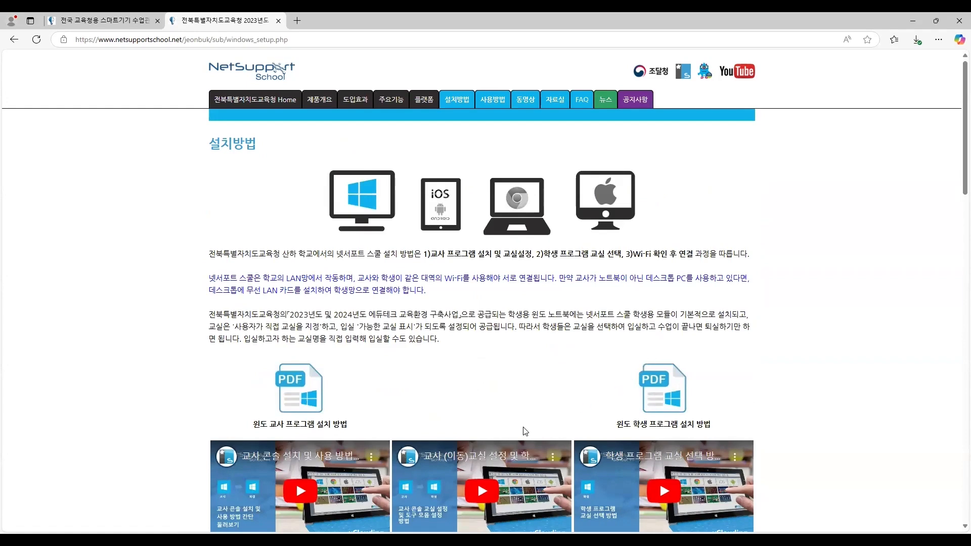
left_click(493, 101)
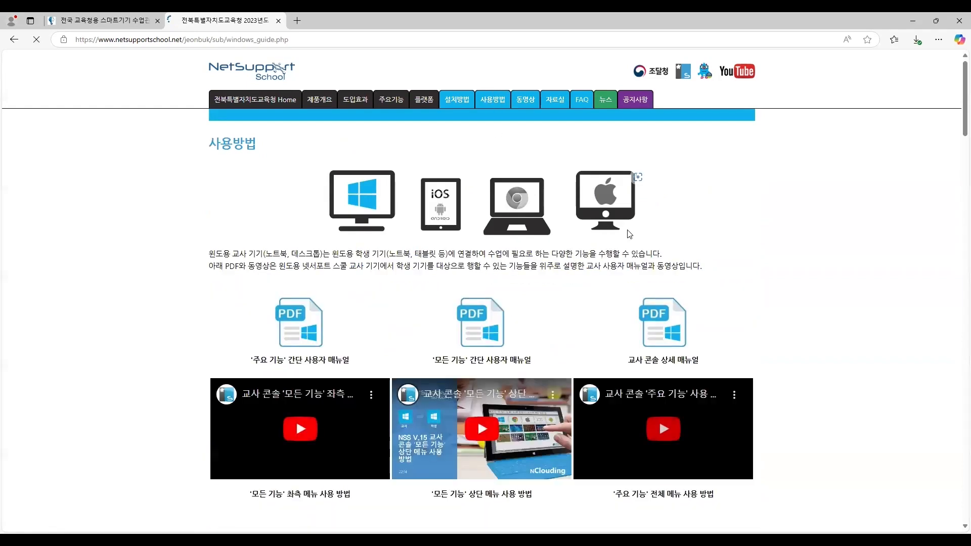
left_click(522, 100)
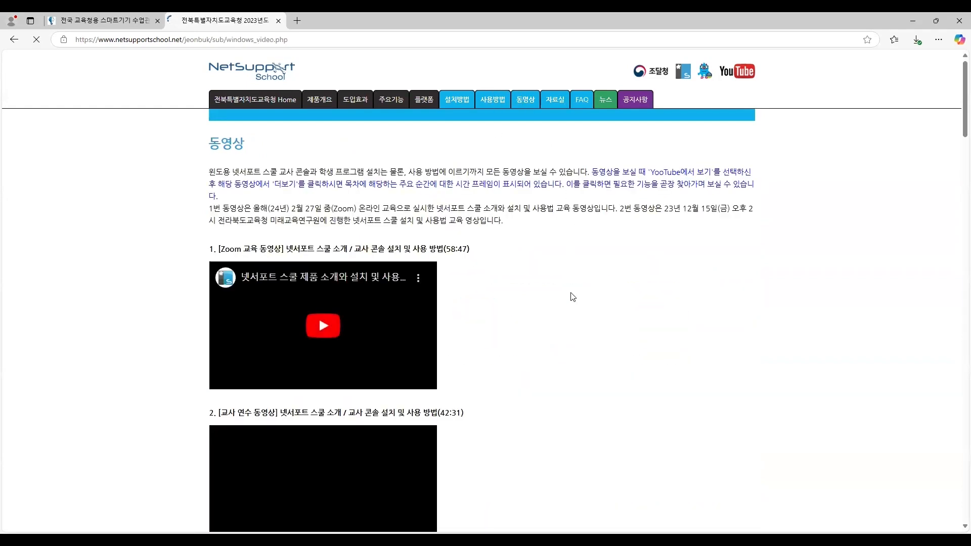
scroll(570, 276, "down", 1)
scroll(570, 276, "up", 1)
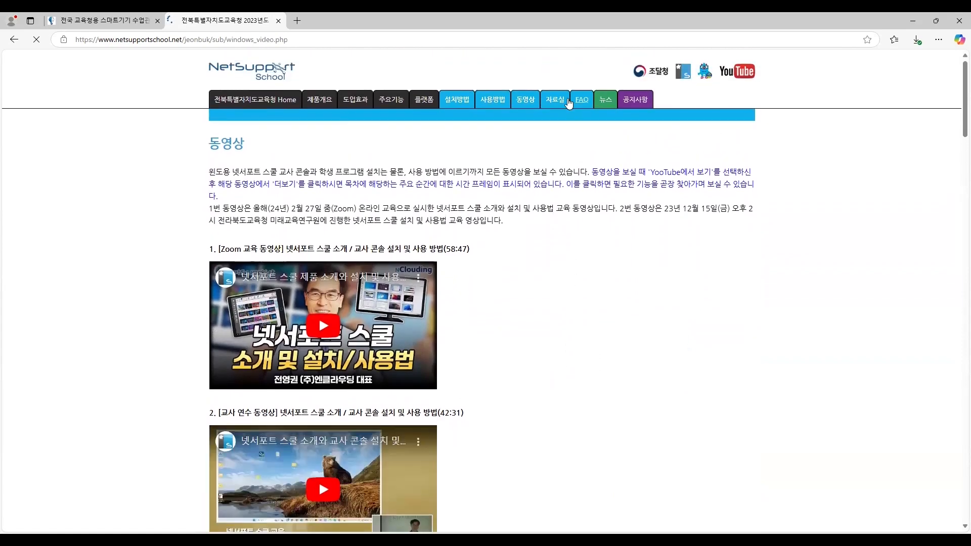
left_click(567, 101)
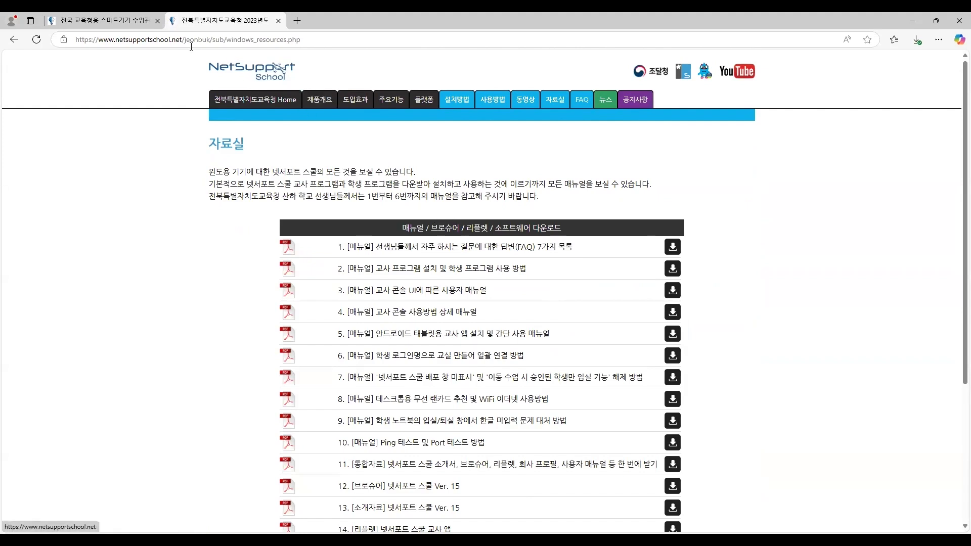
Return to the JeonBuk site's home page via the 전북특별자치도교육청 tab
left_click(271, 101)
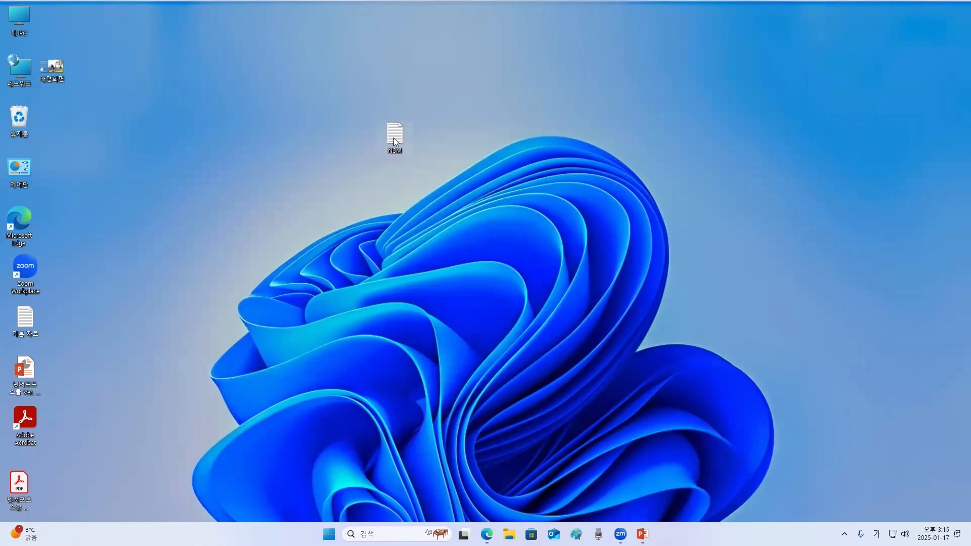
Nudge the NSM file icon slightly left near the top of the desktop
left_click_drag(330, 131, 330, 131)
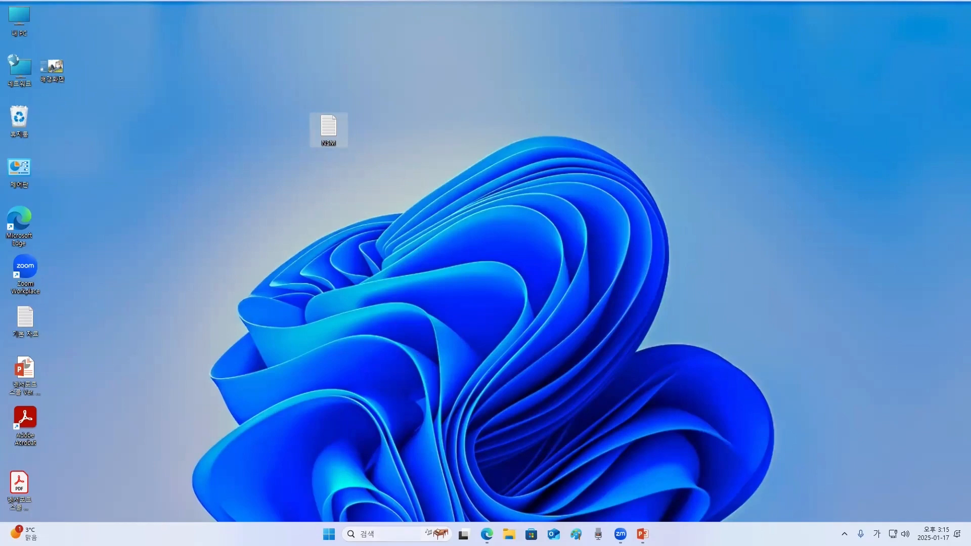
Launch Notepad from Windows search, centre its window and start a new blank tab
left_click(388, 535)
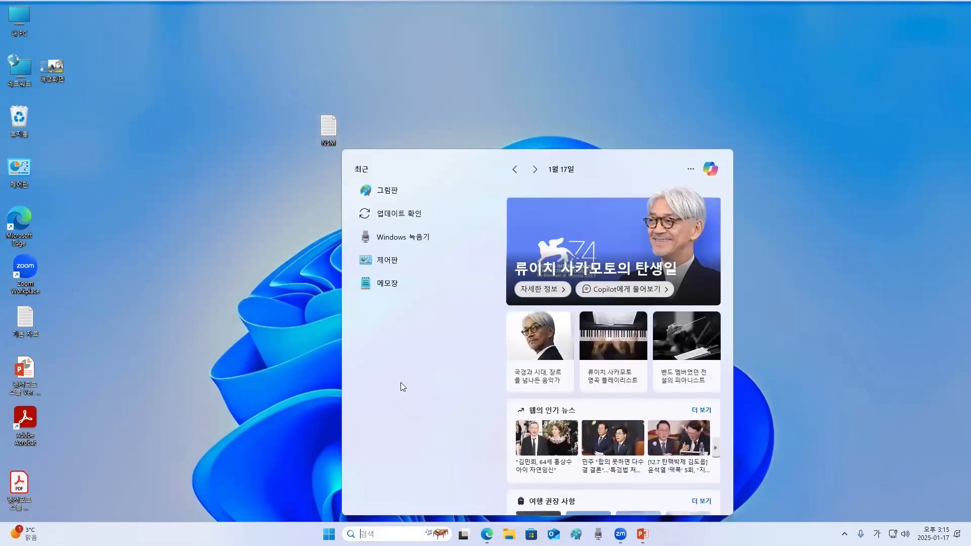
left_click(463, 284)
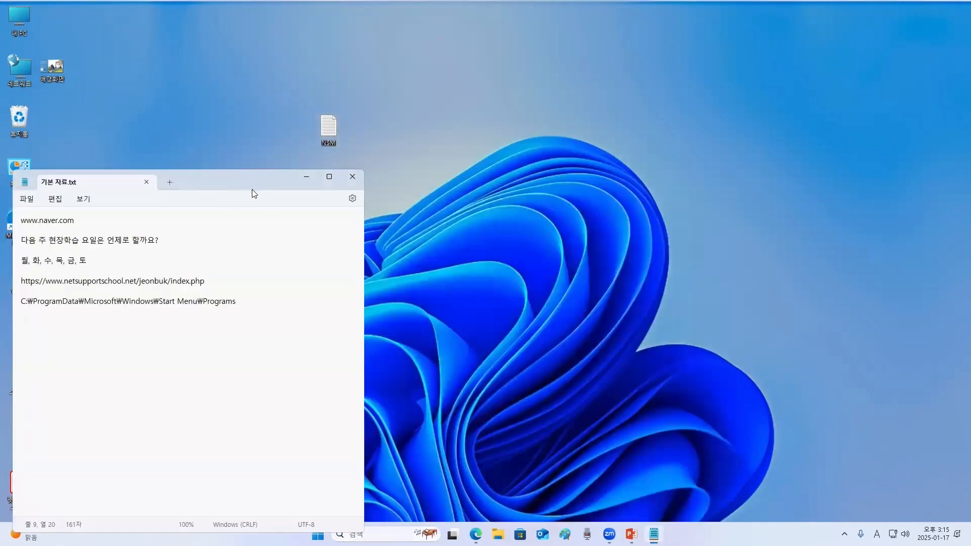
left_click_drag(251, 180, 514, 162)
left_click(428, 164)
Drop the NSM file into Notepad as a new tab and make the window taller
left_click(330, 130)
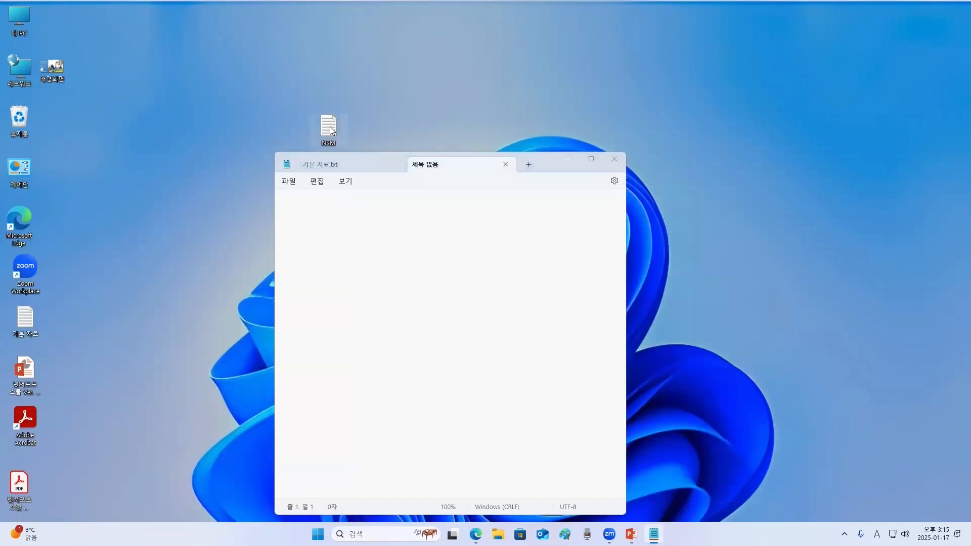
left_click_drag(330, 130, 407, 248)
left_click_drag(435, 314, 435, 314)
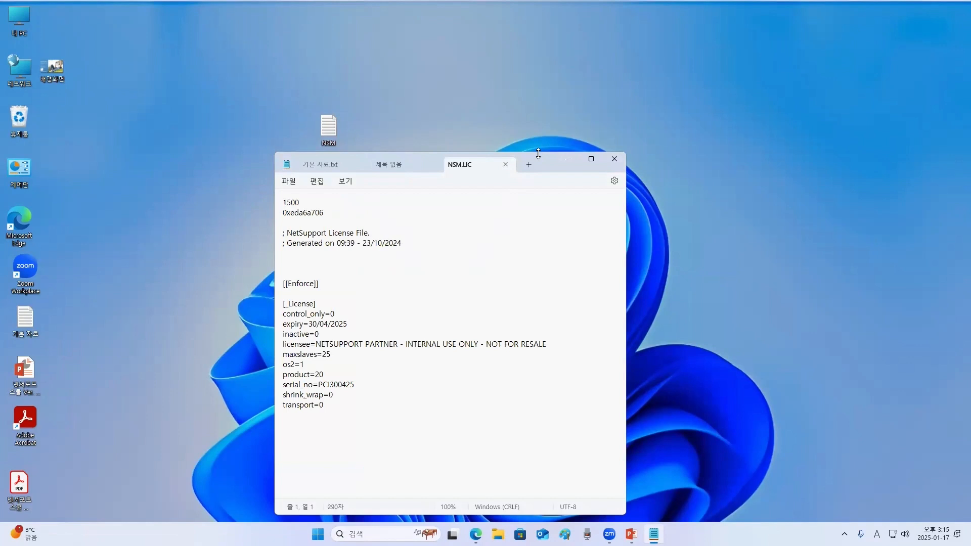
left_click_drag(538, 153, 544, 68)
Select the value 1500 on the license's first line, then clear the selection
left_click(466, 324)
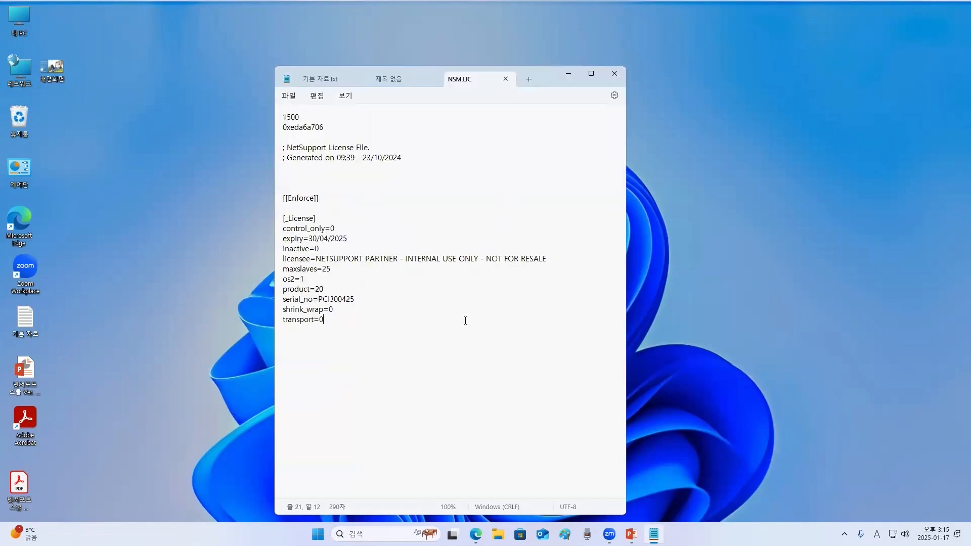
double_click(309, 116)
left_click(373, 177)
left_click_drag(348, 239, 310, 242)
key("ctrl+c")
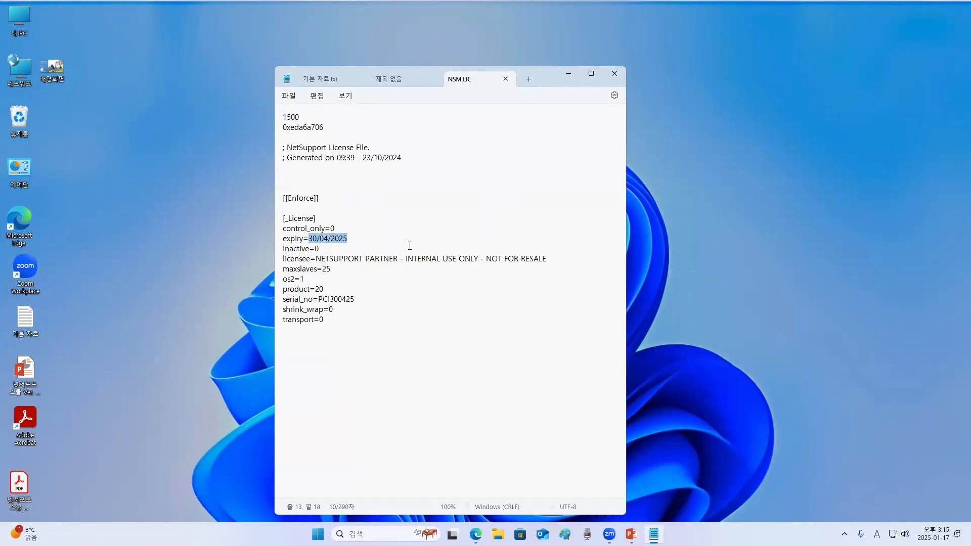
key("BackSpace")
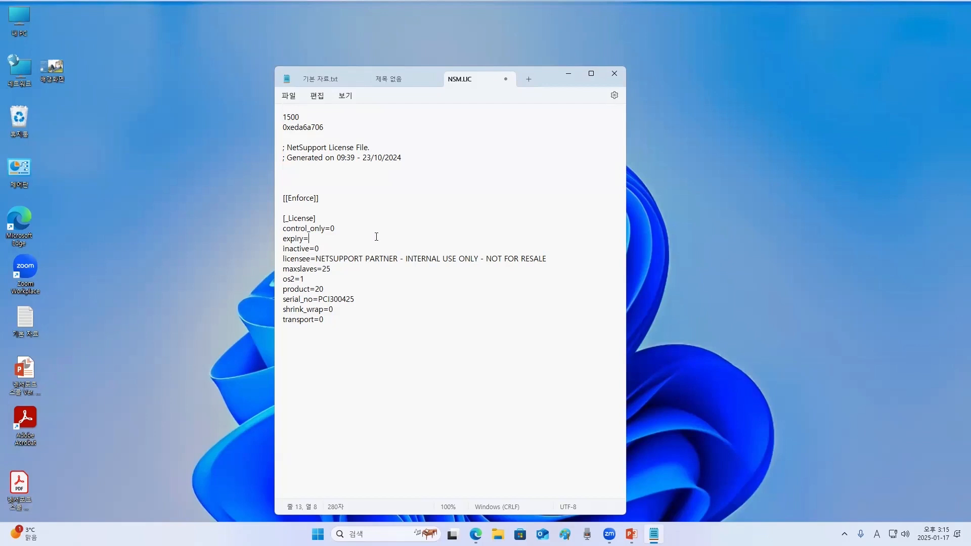
key("ctrl+v")
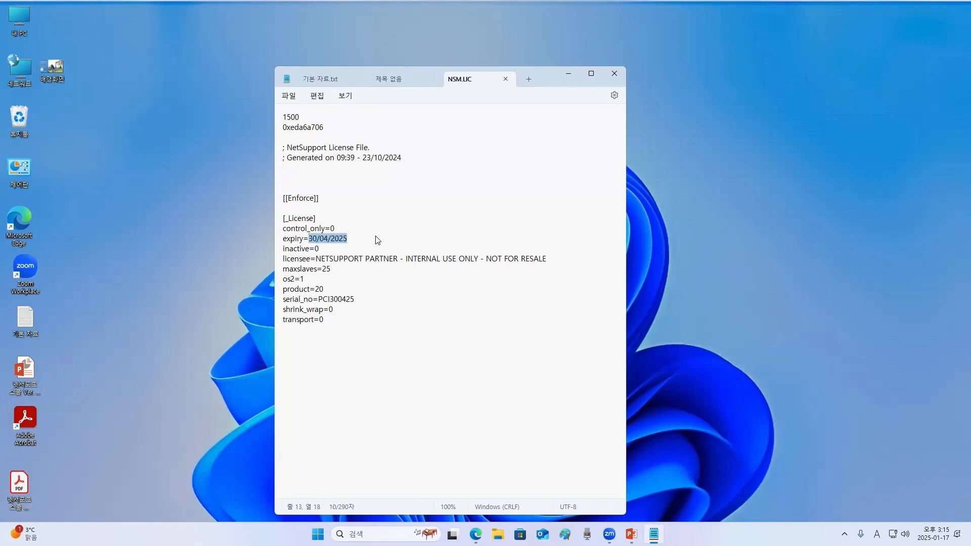
left_click(318, 239)
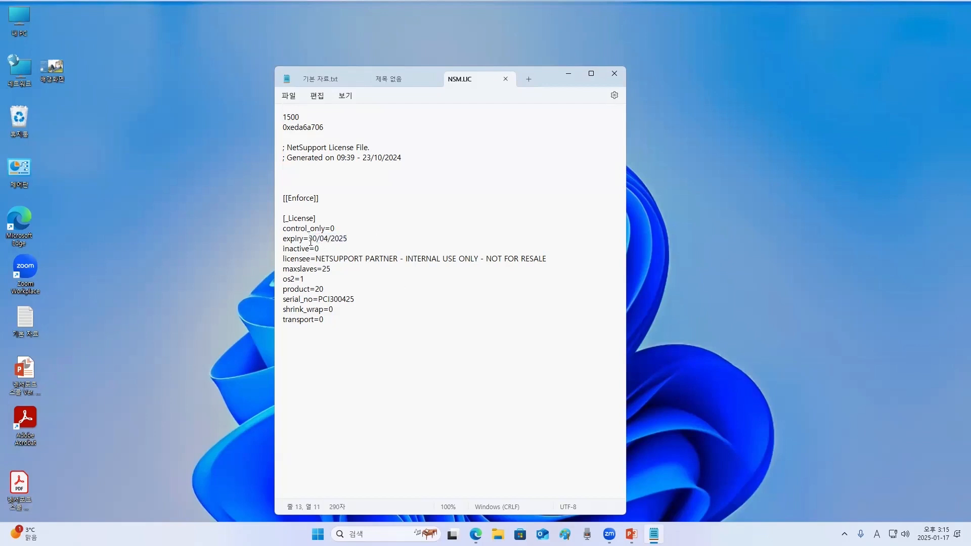
left_click_drag(360, 240, 263, 242)
left_click(366, 258)
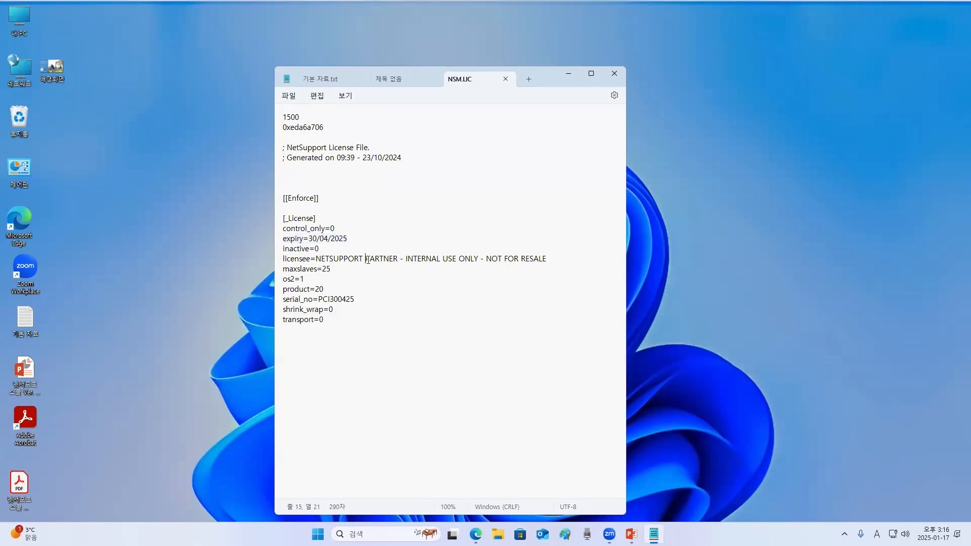
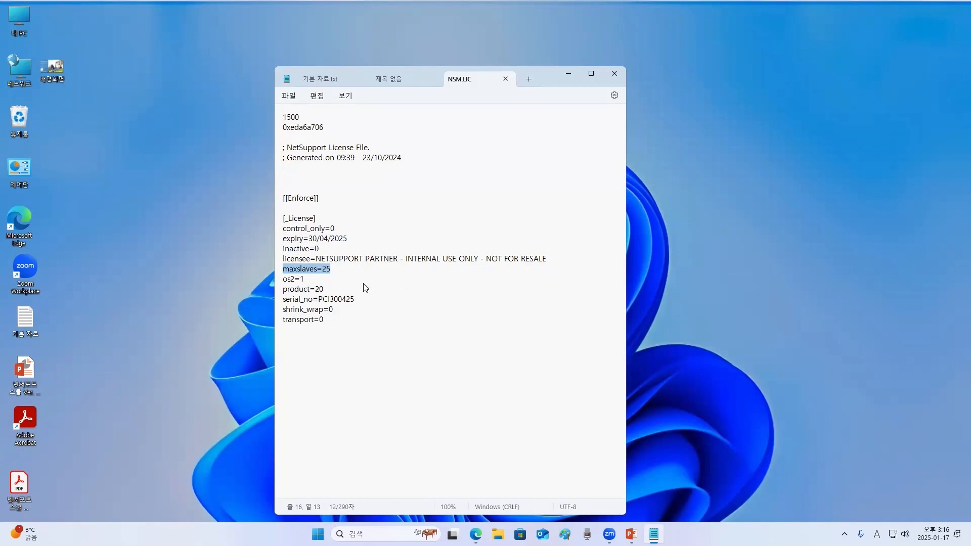
Review the maxslaves and licensee=NETSUPPORT lines in NSM.LIC, then close Notepad
left_click(364, 283)
left_click_drag(279, 262, 551, 261)
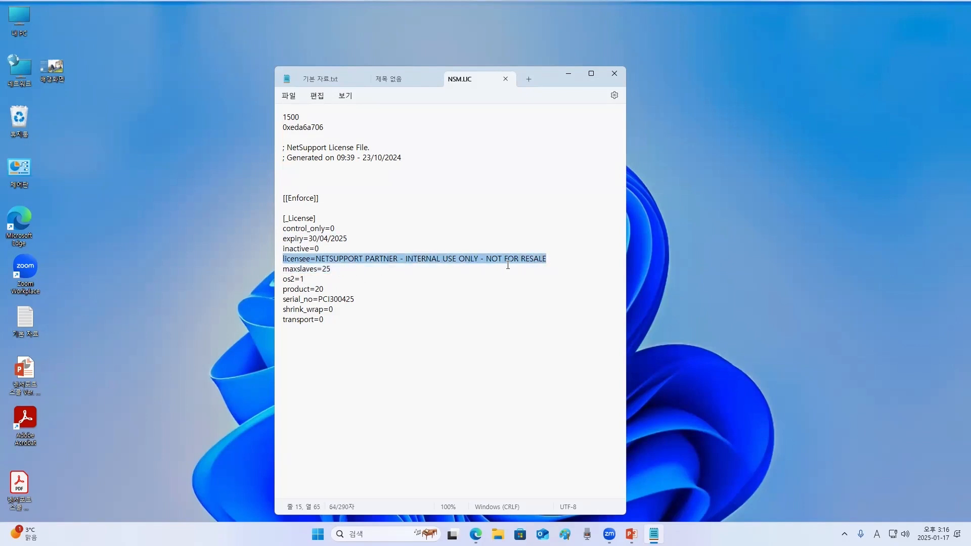
left_click(328, 268)
left_click_drag(316, 260, 551, 259)
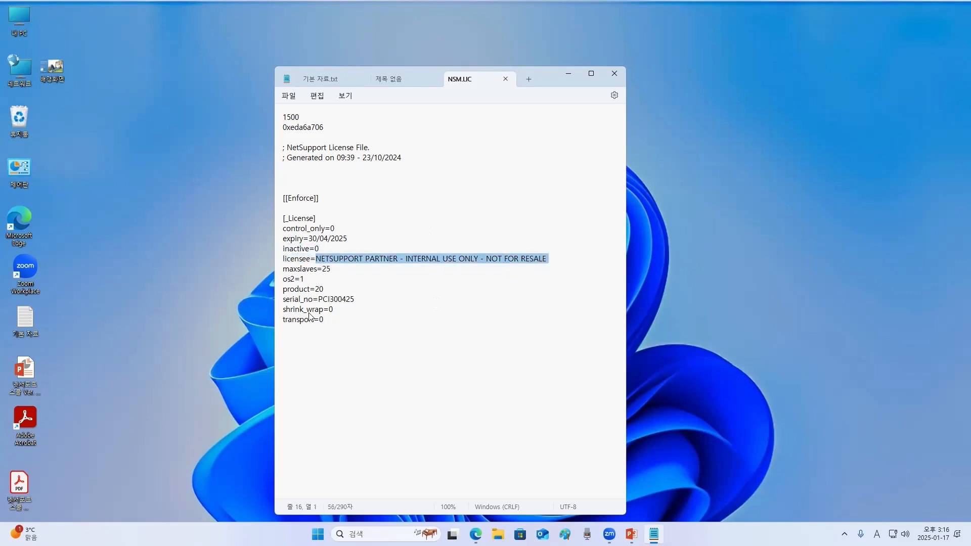
left_click(368, 271)
left_click_drag(284, 260, 563, 268)
left_click(331, 260)
left_click(394, 261)
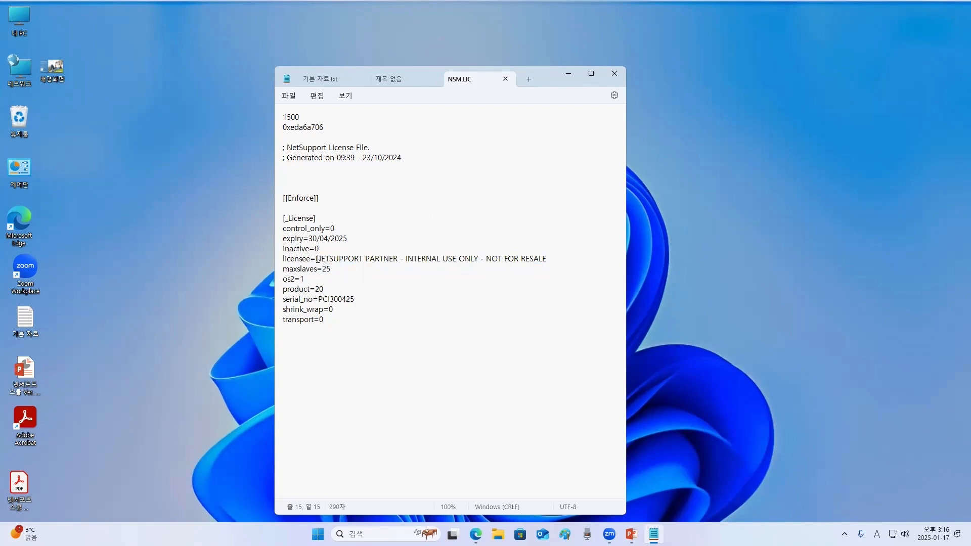
left_click_drag(317, 260, 595, 259)
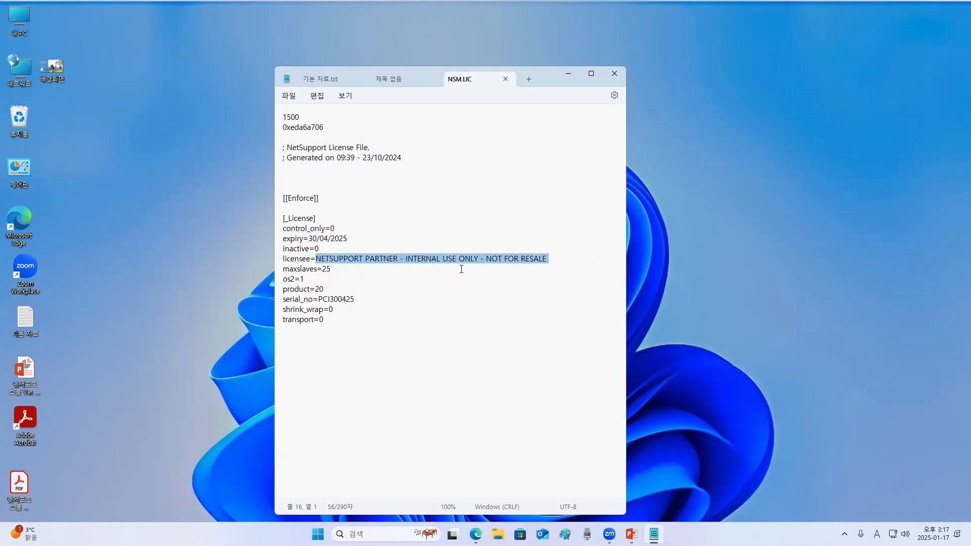
left_click(611, 79)
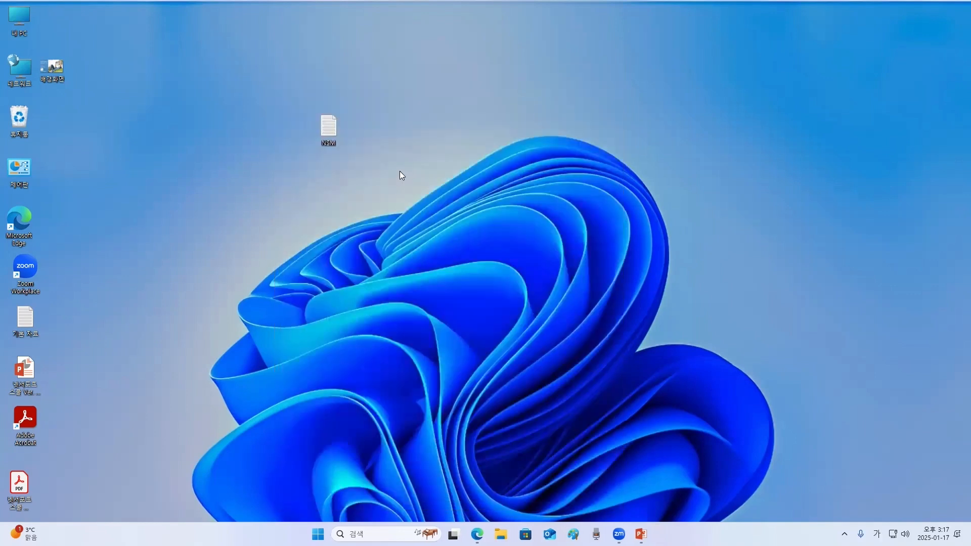
In Edge, go to the site root and download NSS15-setup-ko.exe from the Jeonbuk page
left_click(333, 167)
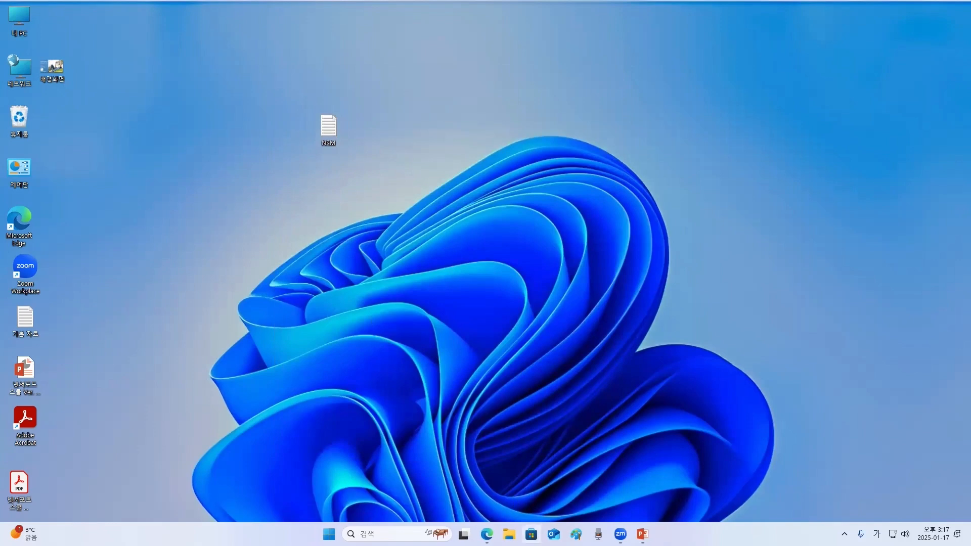
left_click(486, 534)
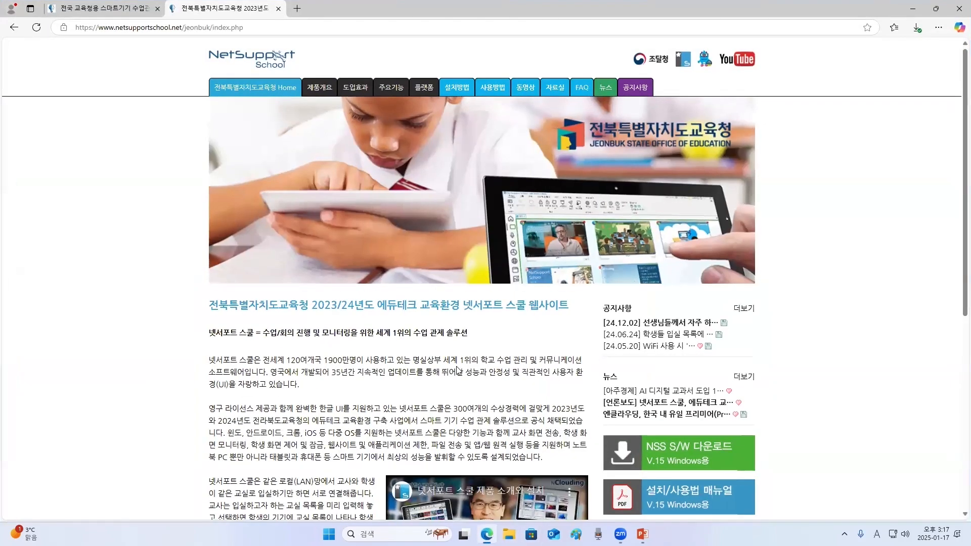
left_click(193, 31)
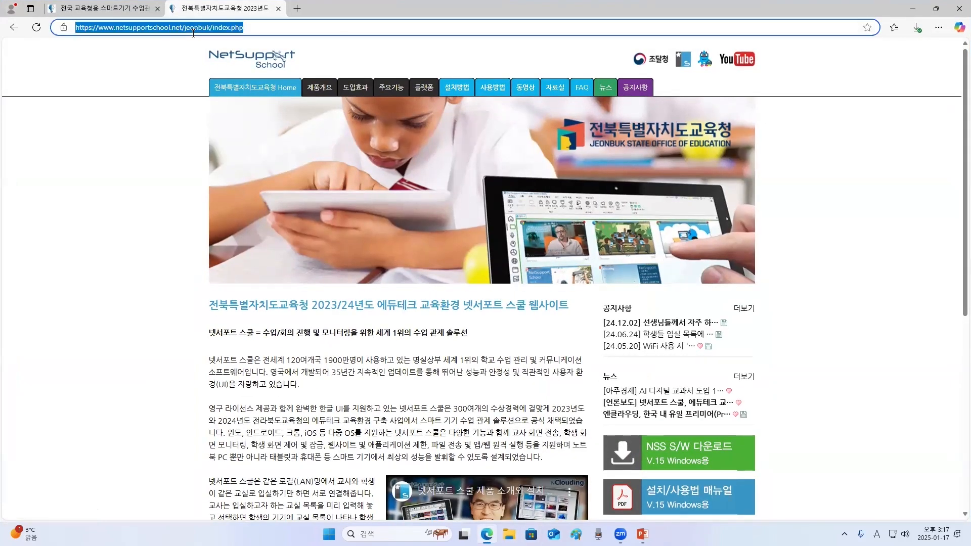
left_click(195, 27)
key("shift+End")
key("Delete")
key("Return")
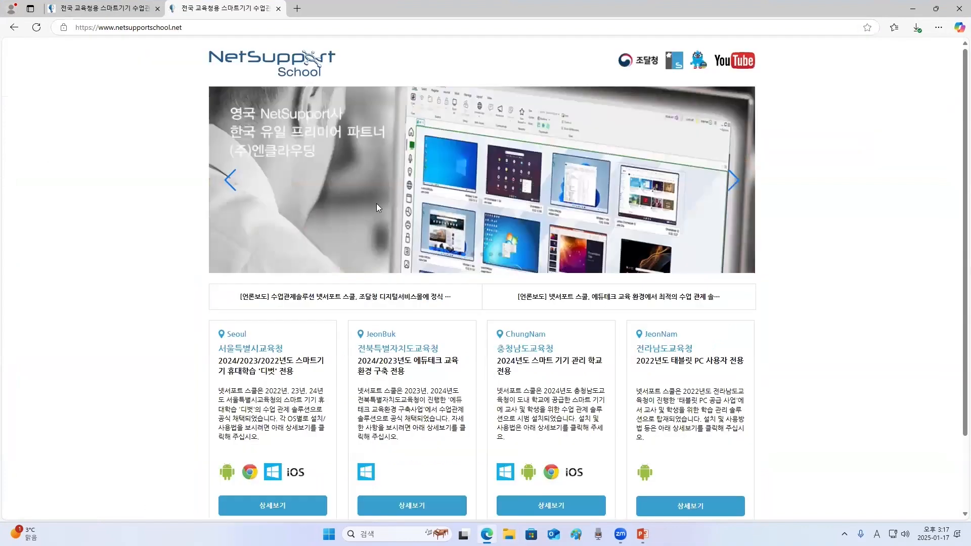
left_click(430, 506)
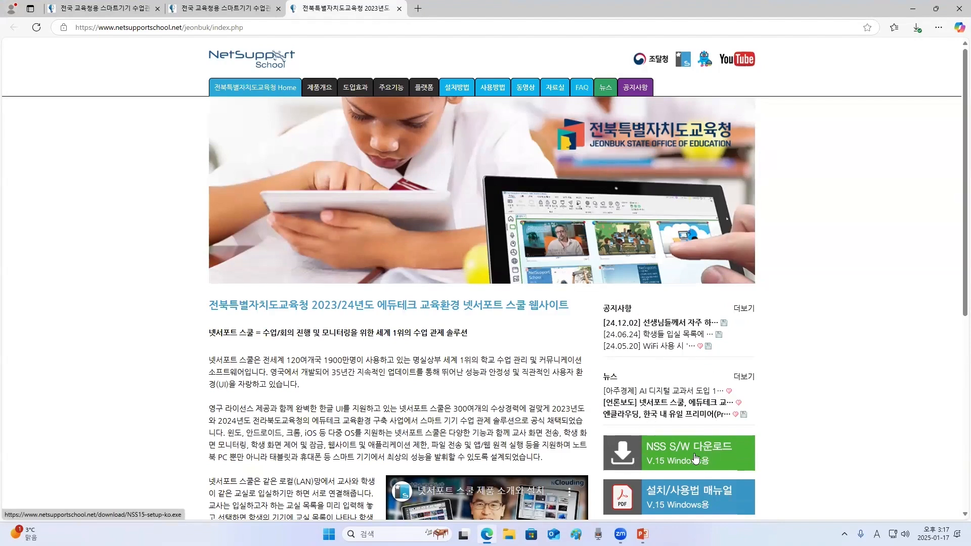
left_click(696, 457)
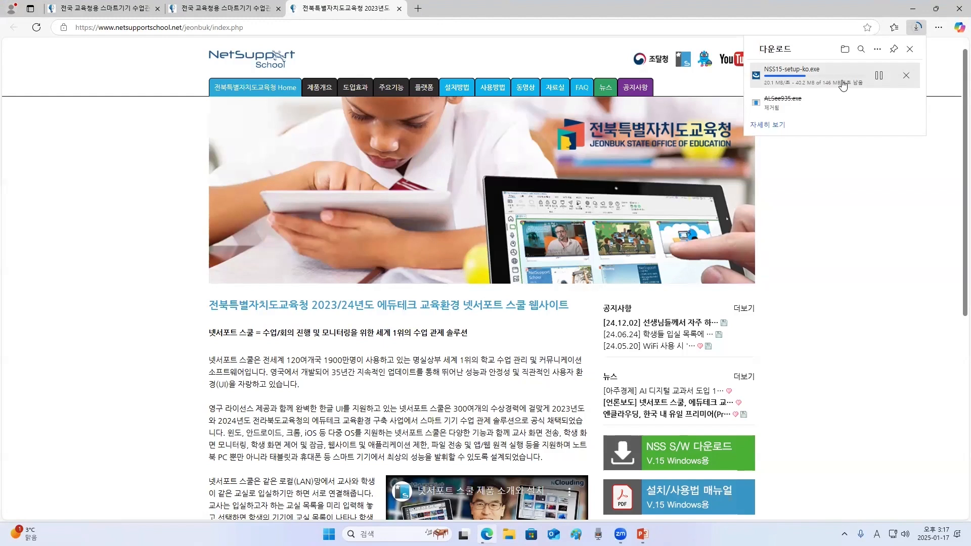
Show the downloaded NSS15-setup-ko file in its Downloads folder over the desktop
left_click(844, 50)
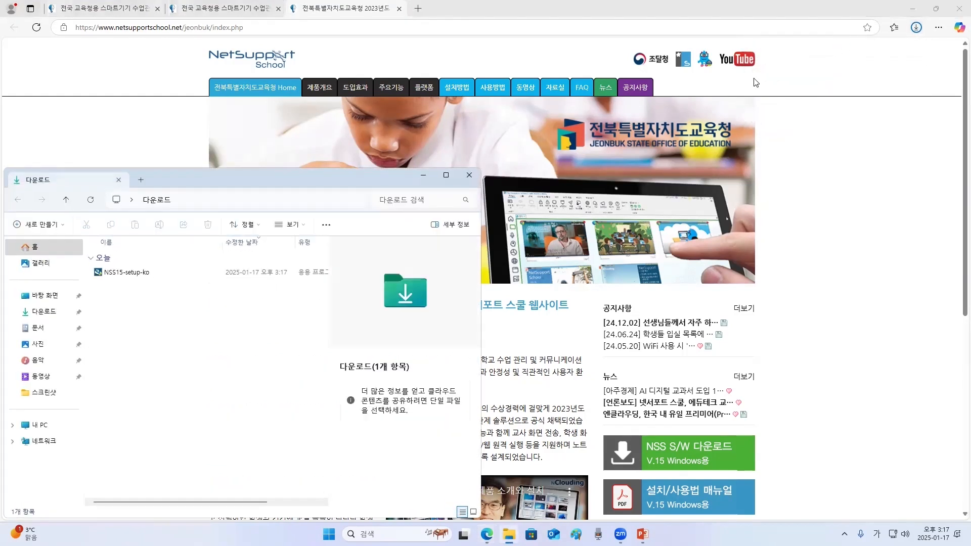
left_click(916, 11)
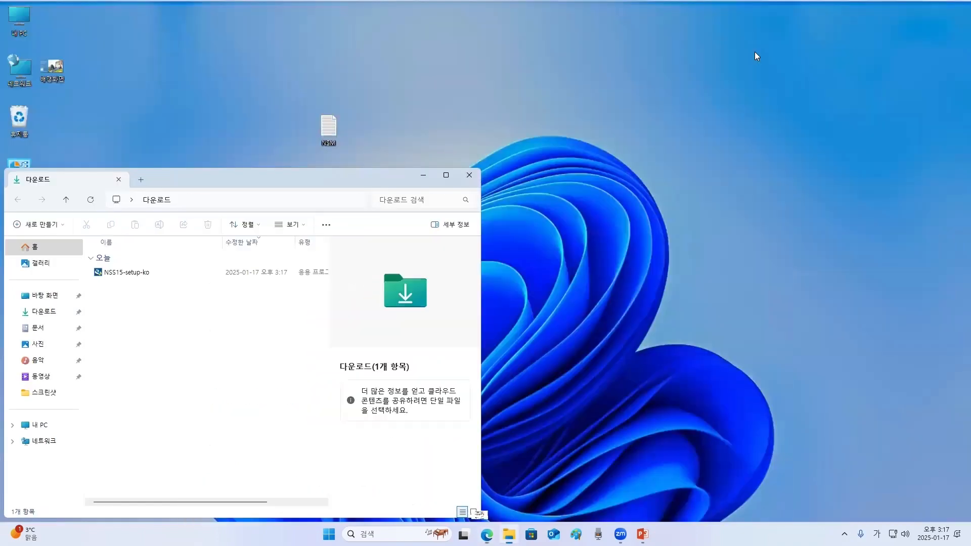
left_click(121, 276)
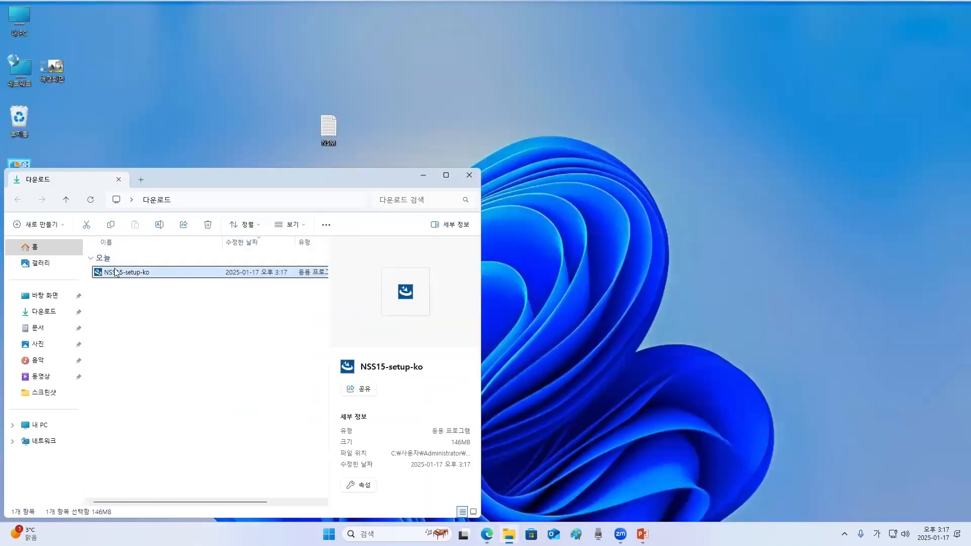
left_click_drag(358, 175, 497, 315)
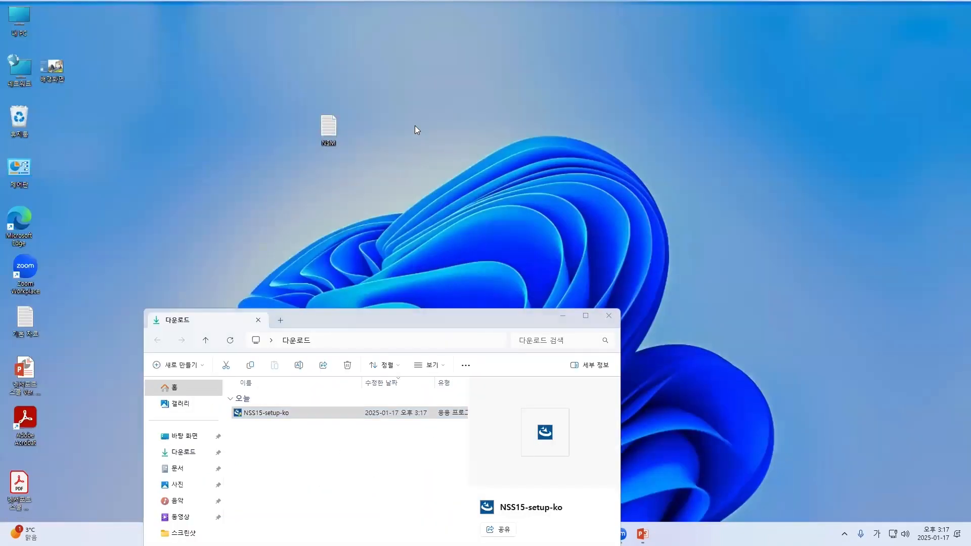
Create desktop folder 새 폴더, move NSS15-setup-ko and NSM into it, and open it
right_click(415, 126)
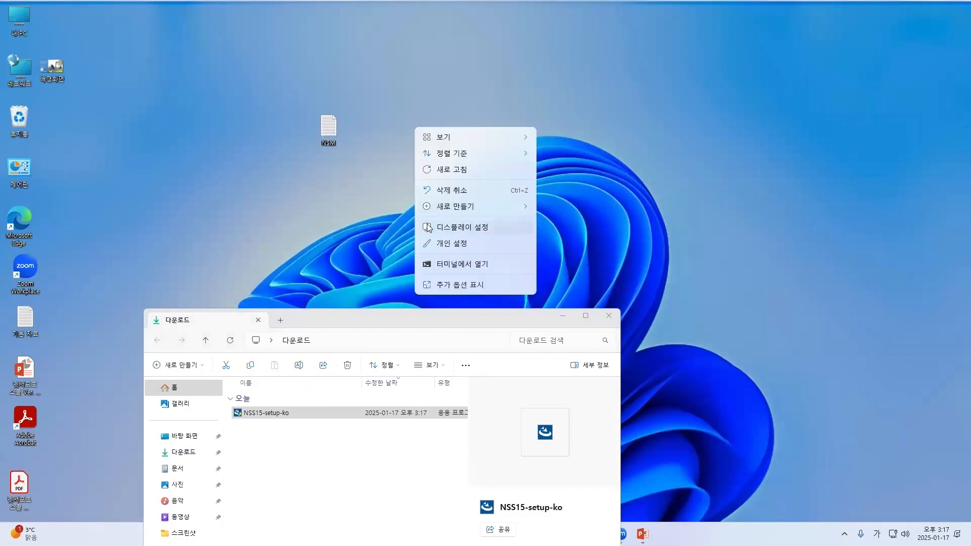
mouse_move(520, 208)
left_click(607, 208)
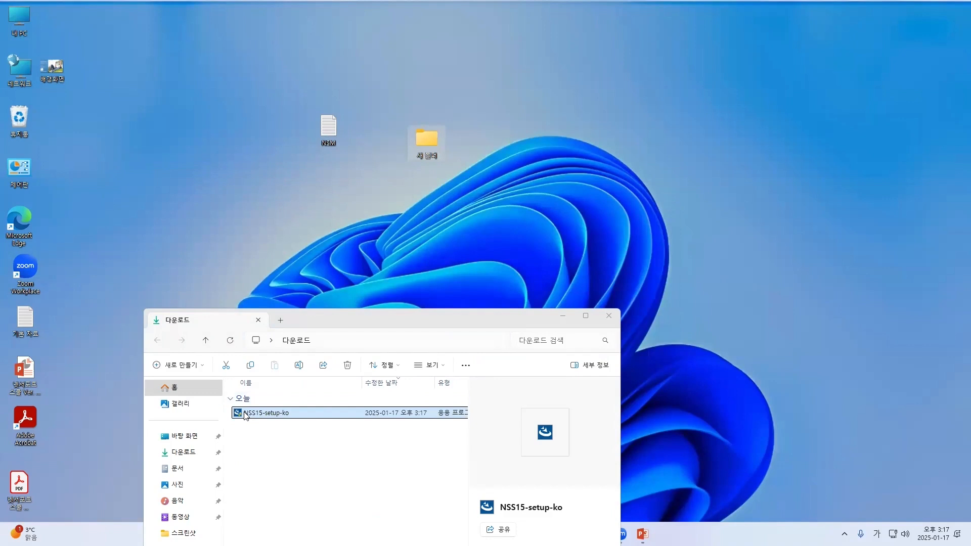
left_click_drag(263, 413, 426, 141)
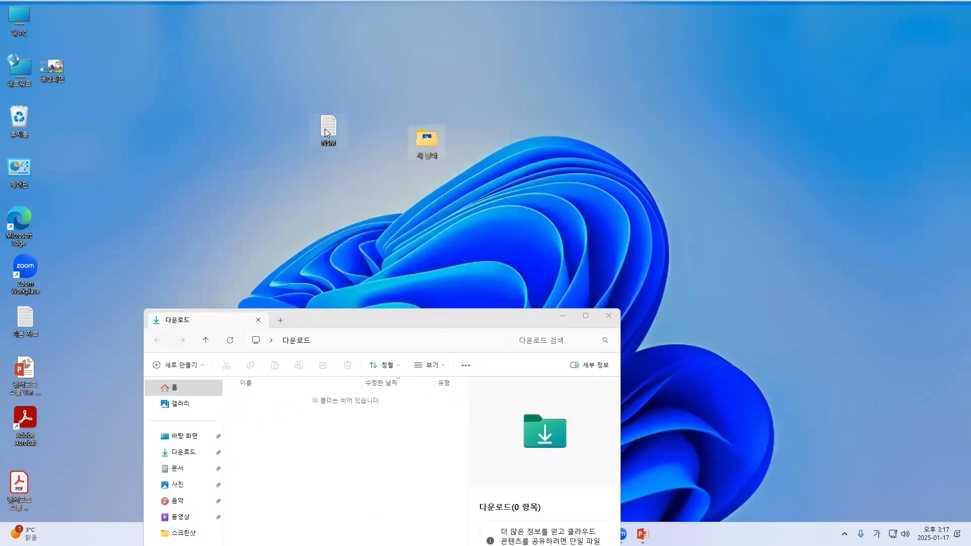
left_click_drag(326, 132, 423, 142)
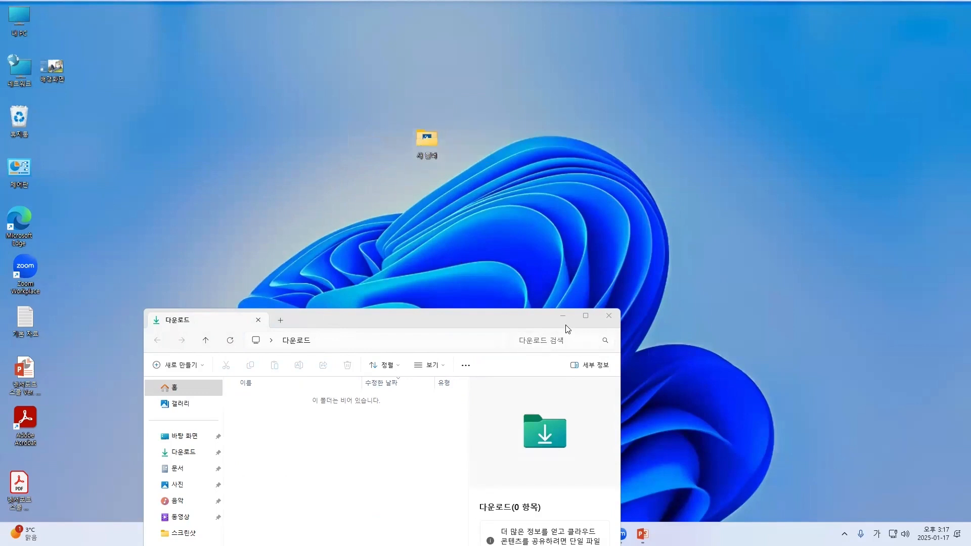
left_click(609, 316)
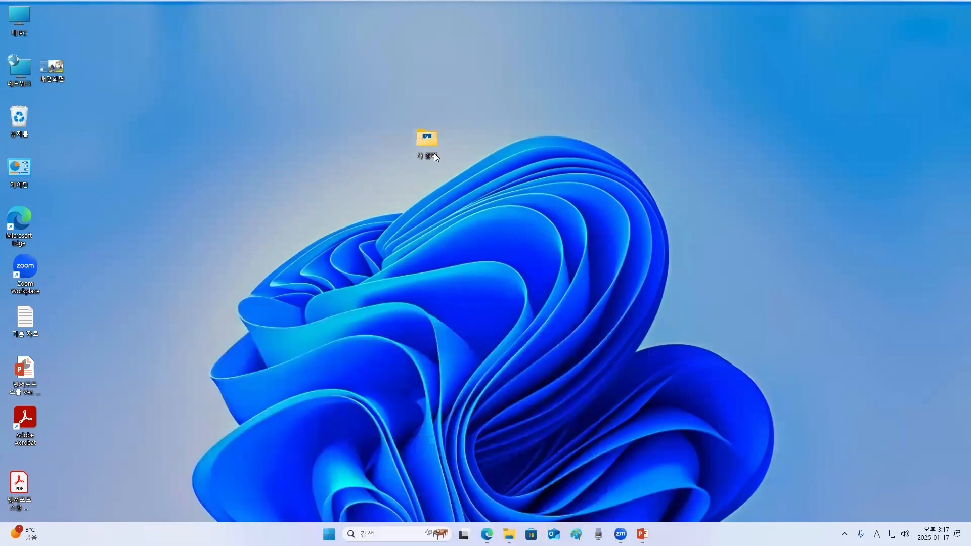
double_click(427, 145)
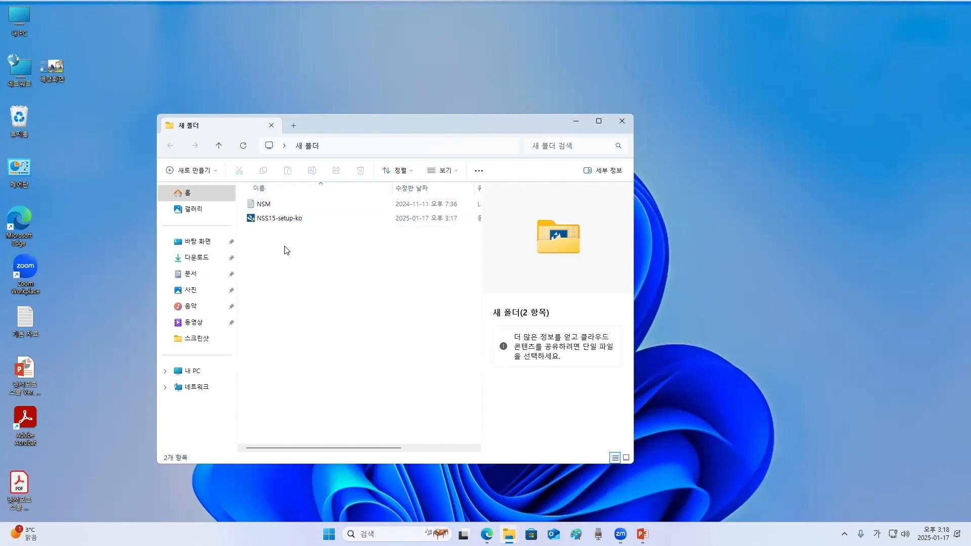
Start renaming the NSM licence file but keep its name as NSM
left_click(281, 207)
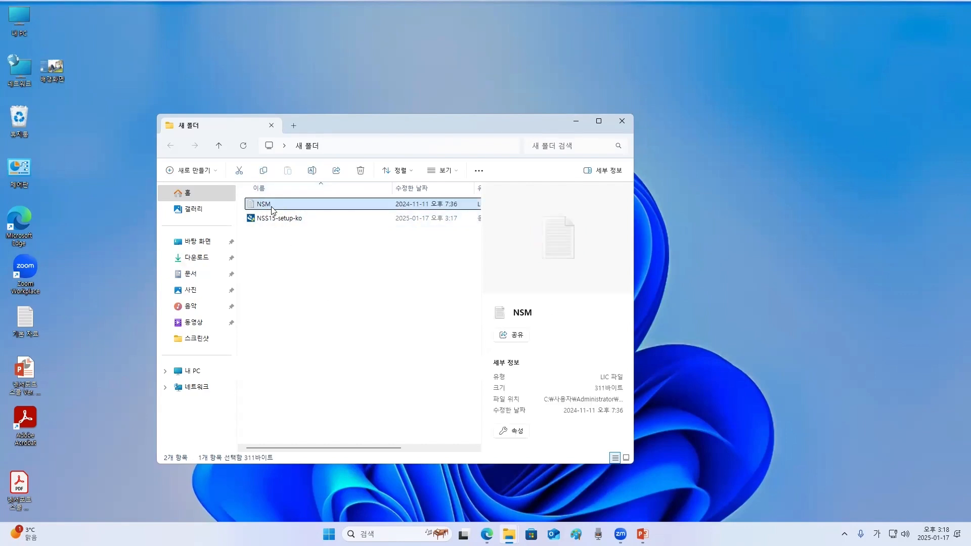
right_click(269, 207)
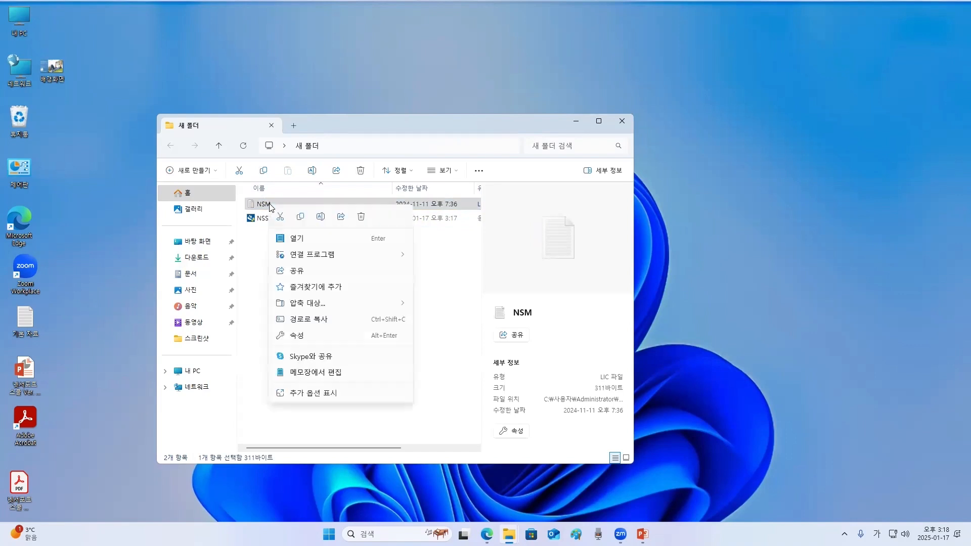
left_click(321, 217)
left_click(282, 206)
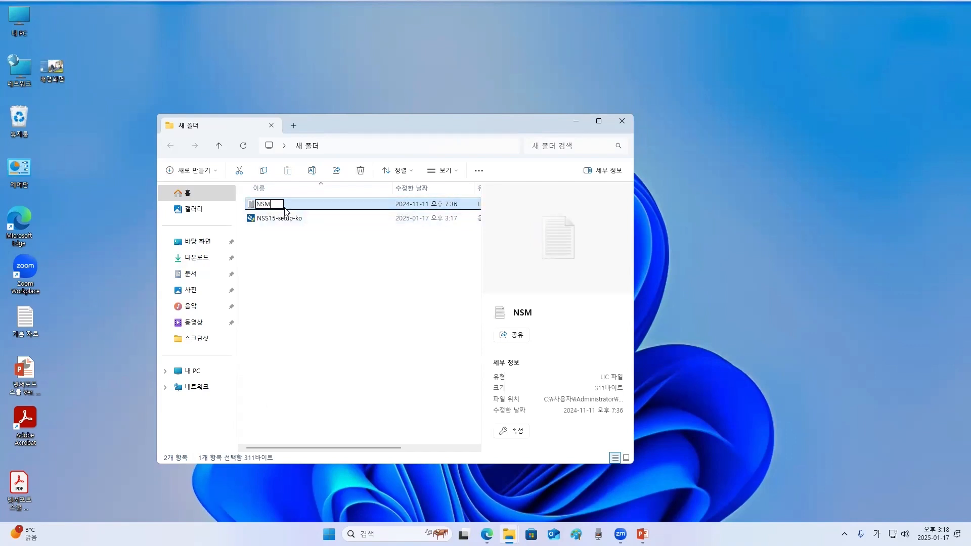
type("(2)")
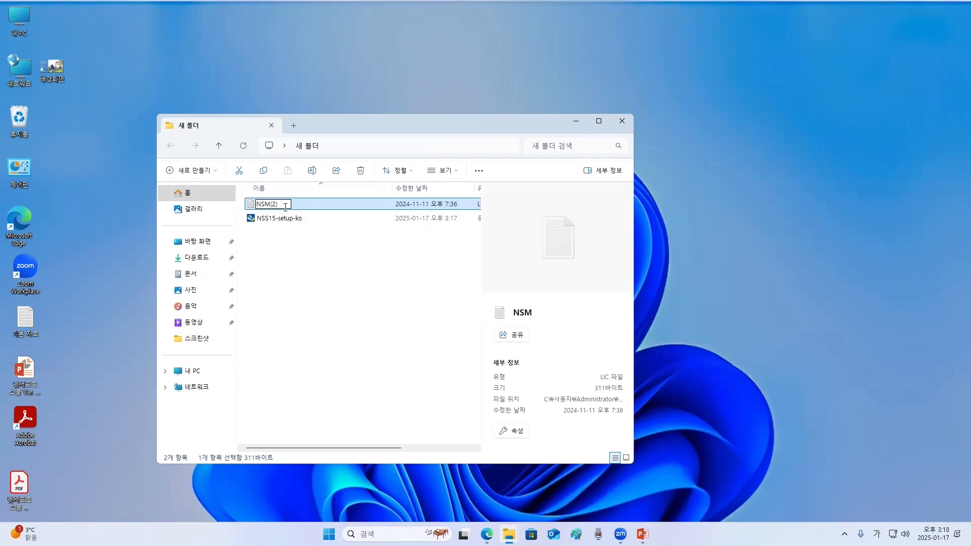
key("BackSpace")
key("BackSpace")
key("BackSpace")
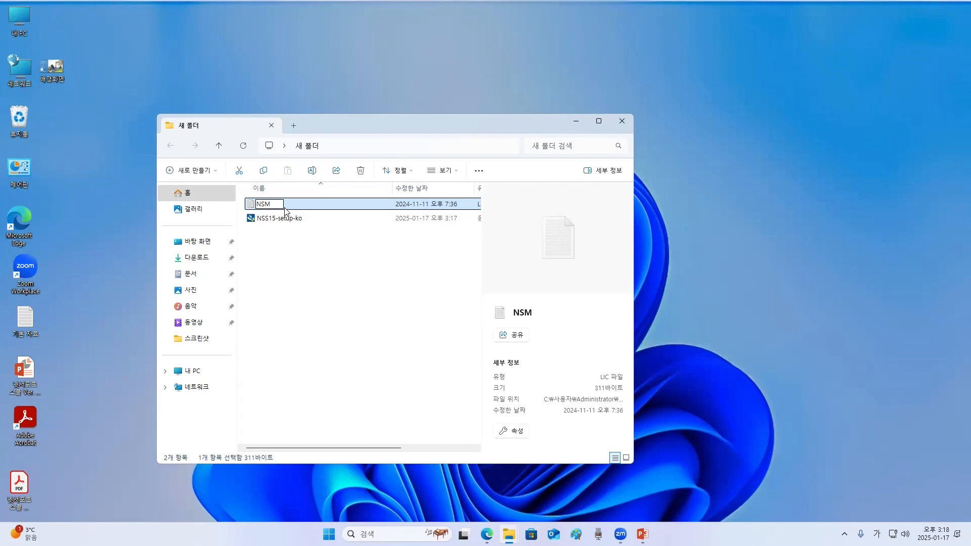
key("Return")
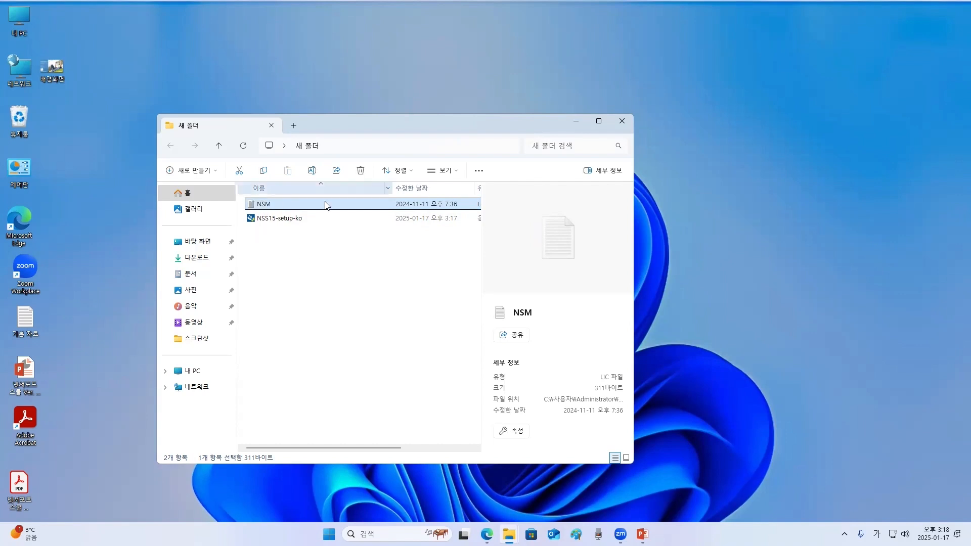
Run the NSS15-setup-ko installer as administrator (관리자 권한으로 실행)
left_click(292, 219)
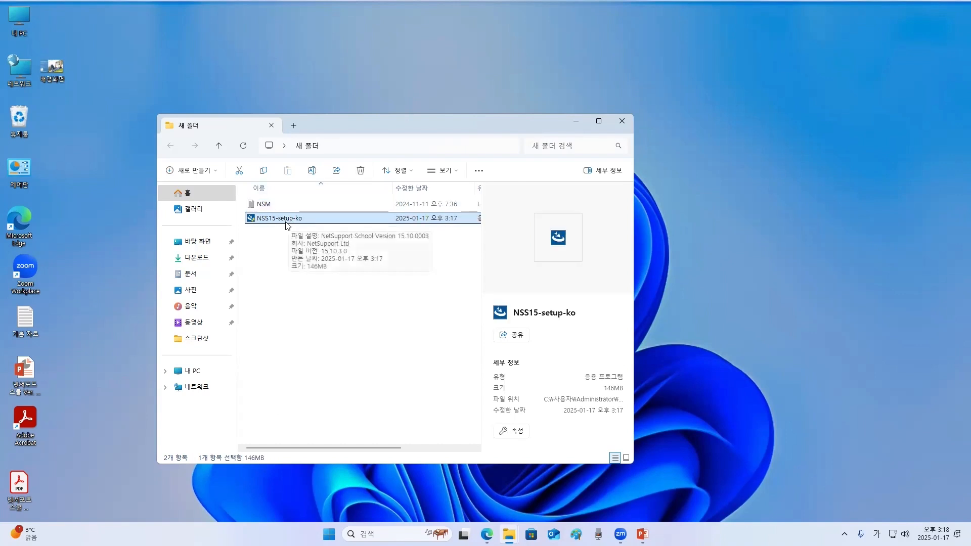
right_click(287, 222)
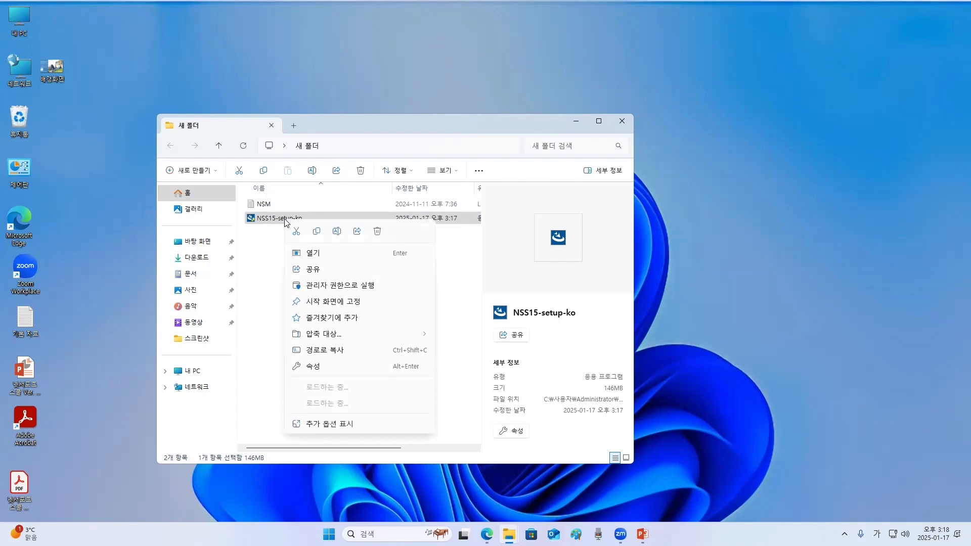
left_click(364, 285)
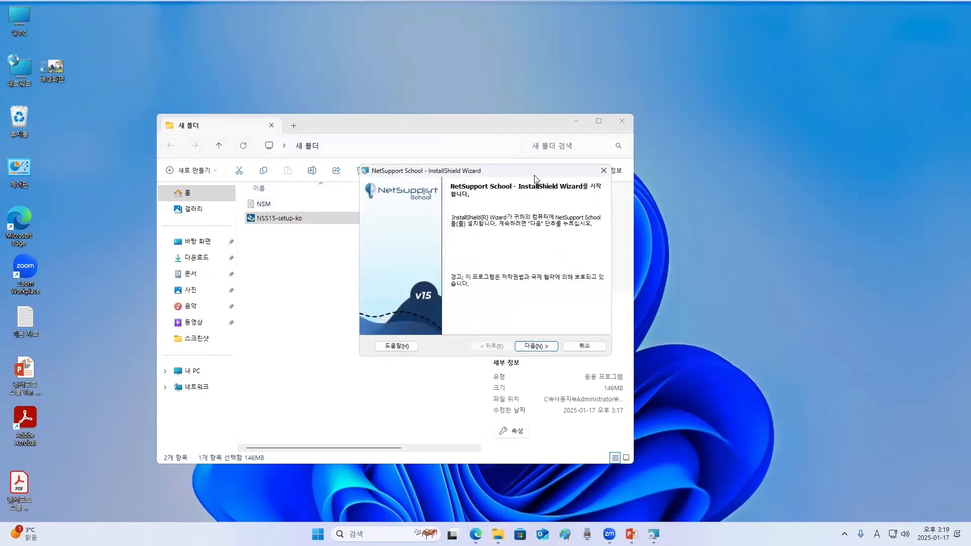
Accept the licence agreement and choose the custom installation (사용자 정의 설치) setup type
left_click_drag(537, 172, 484, 202)
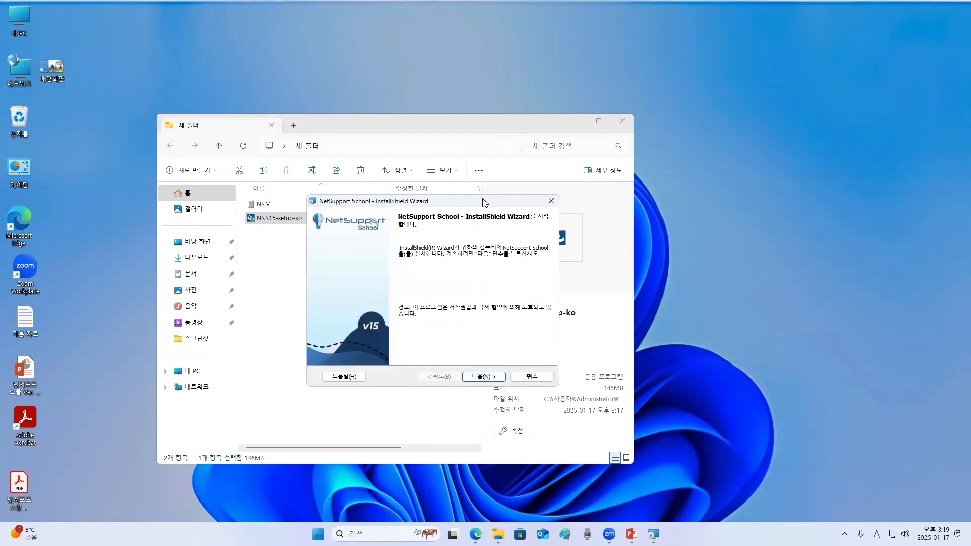
left_click(576, 120)
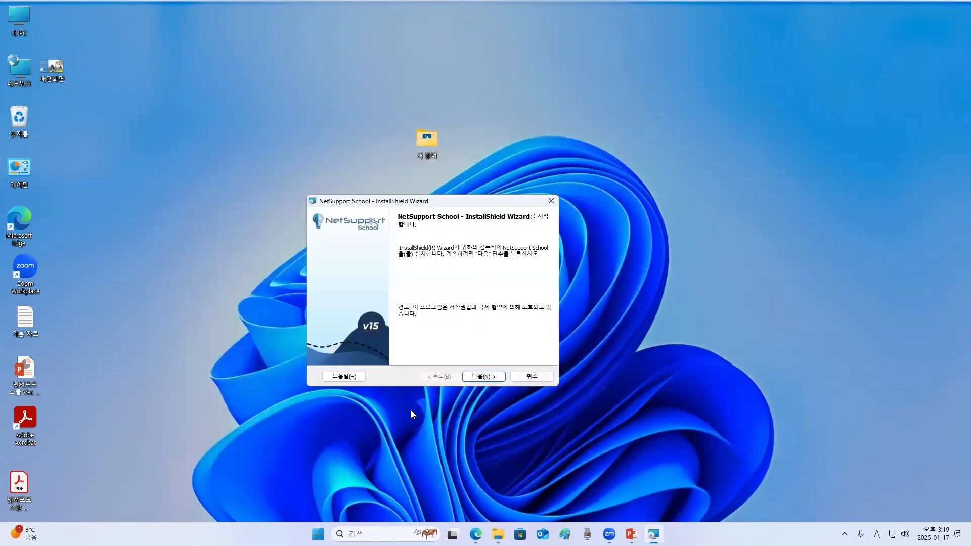
left_click(486, 377)
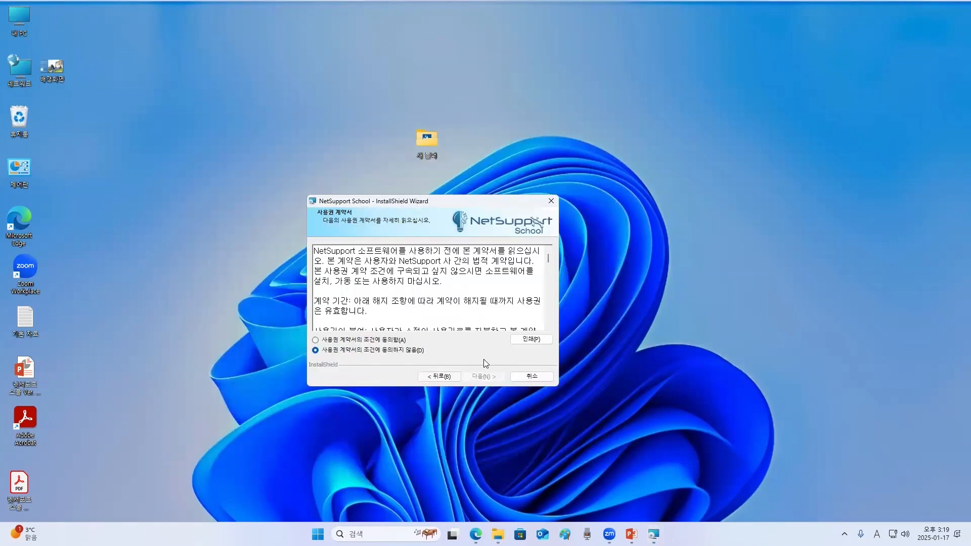
left_click(347, 341)
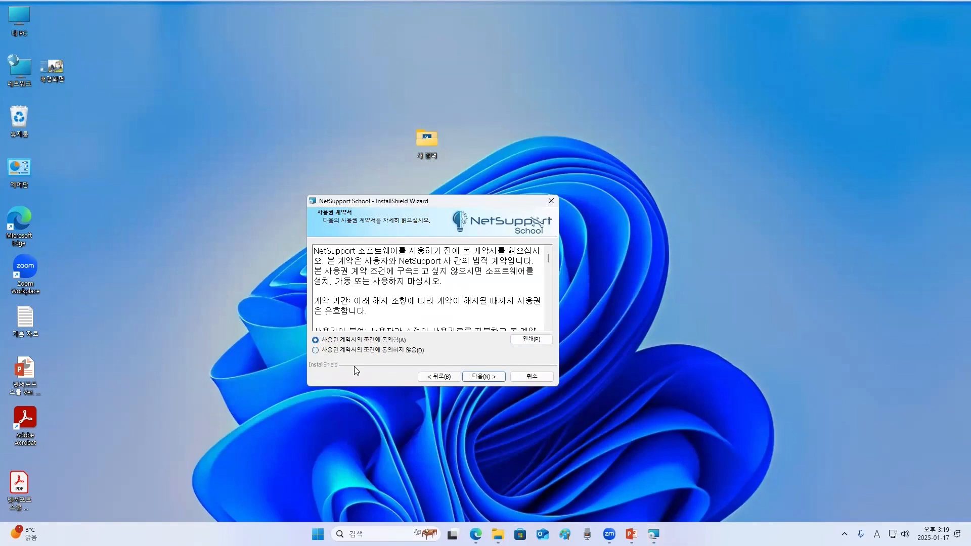
left_click(483, 378)
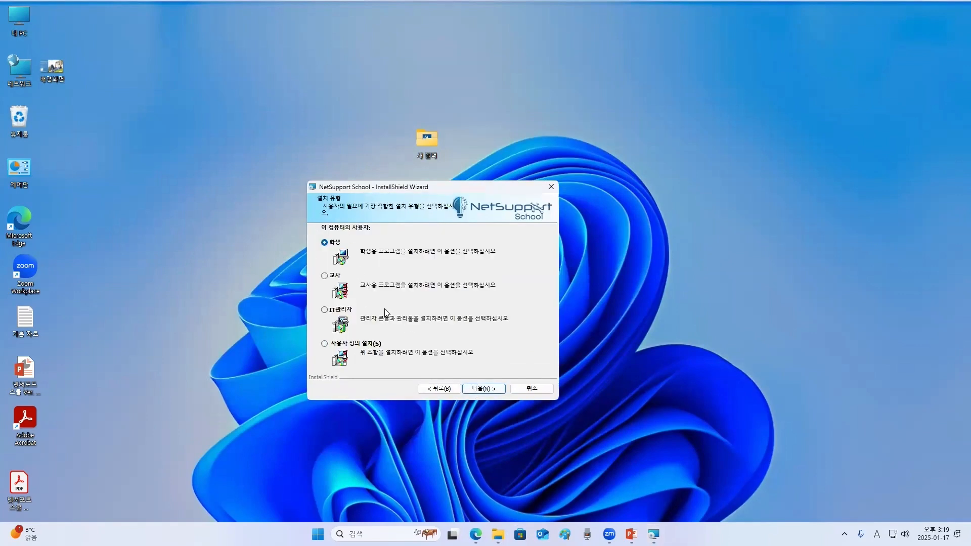
left_click(325, 277)
left_click(324, 344)
left_click(476, 390)
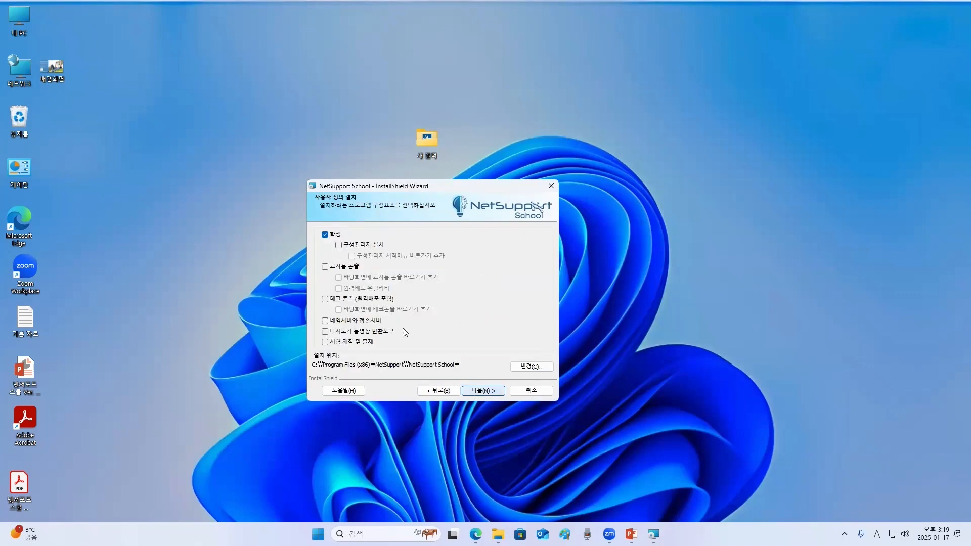
Include 교사용 콘솔, replace the Eval classroom name with '1-', then install and finish
left_click(324, 266)
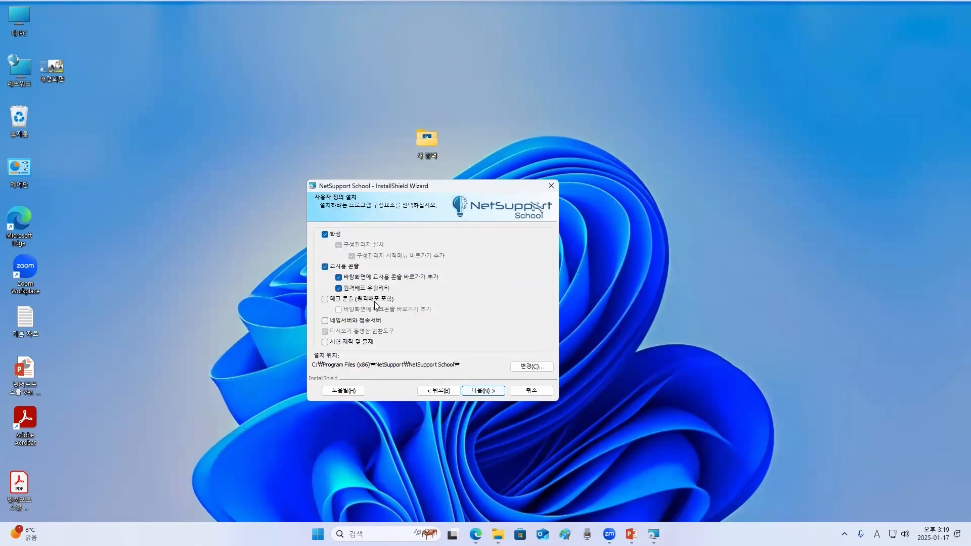
left_click(484, 391)
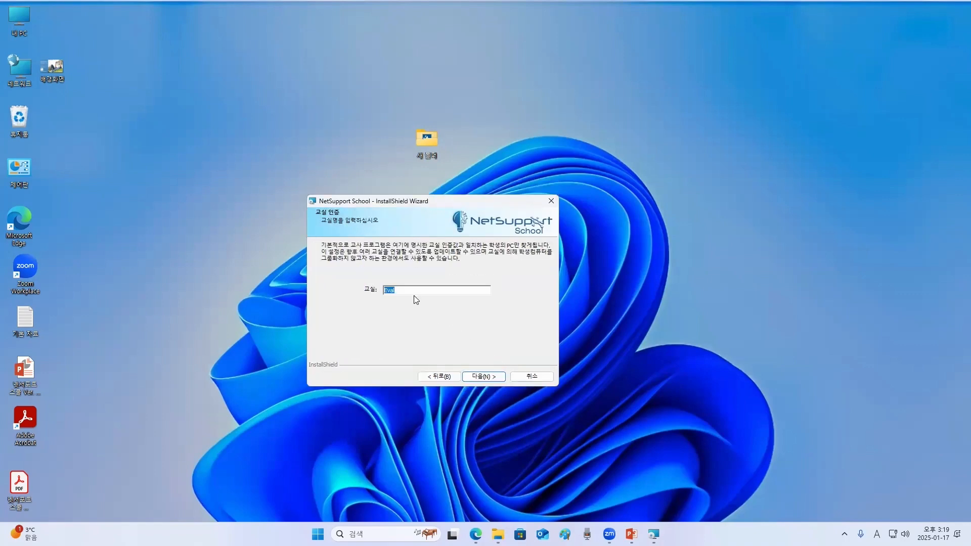
left_click_drag(410, 290, 350, 287)
type("1-1")
left_click(488, 376)
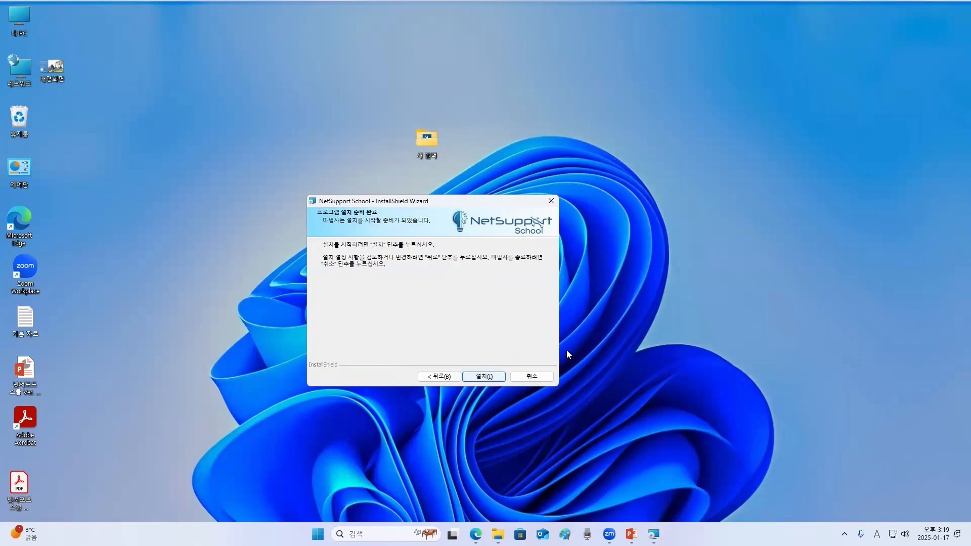
left_click(489, 377)
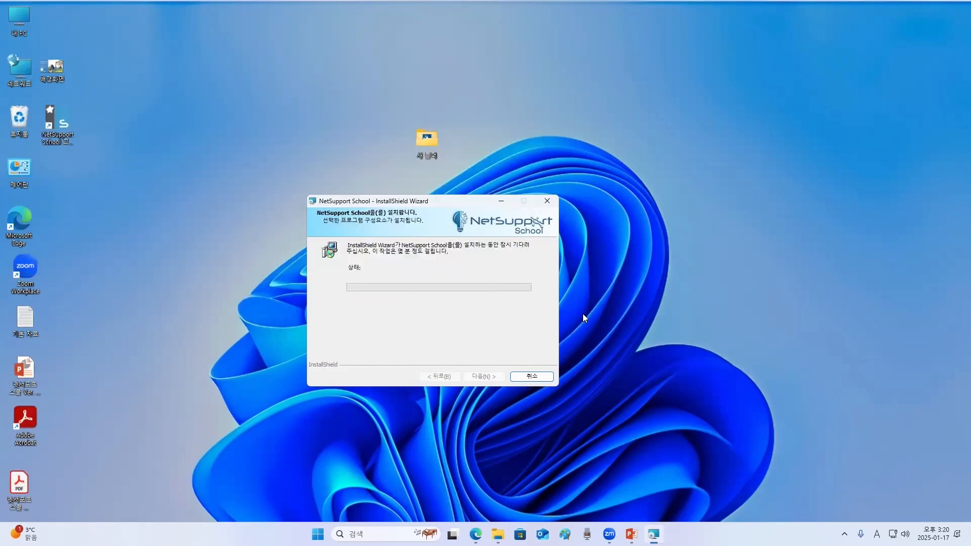
left_click(487, 377)
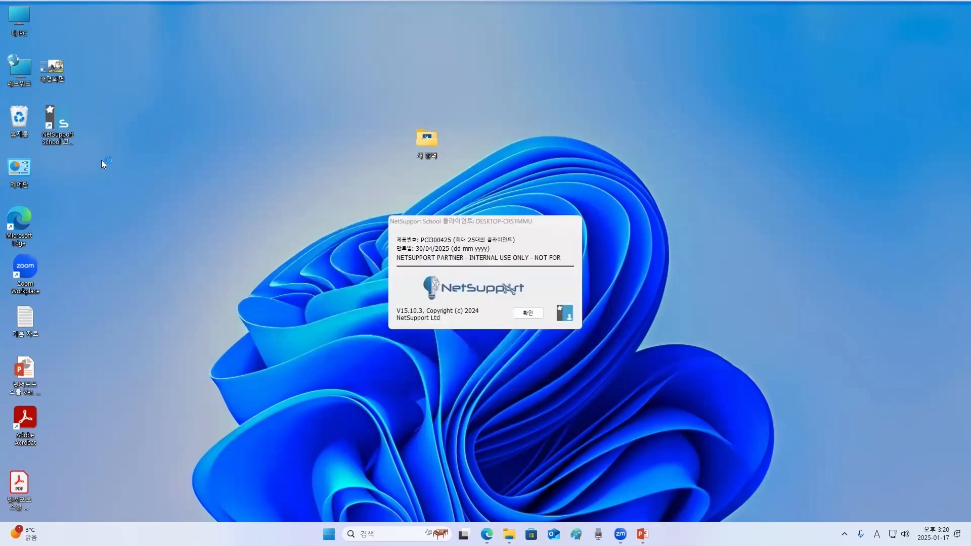
Close the client information box and move the NetSupport School shortcut to mid-desktop
left_click(528, 313)
left_click_drag(59, 122, 279, 184)
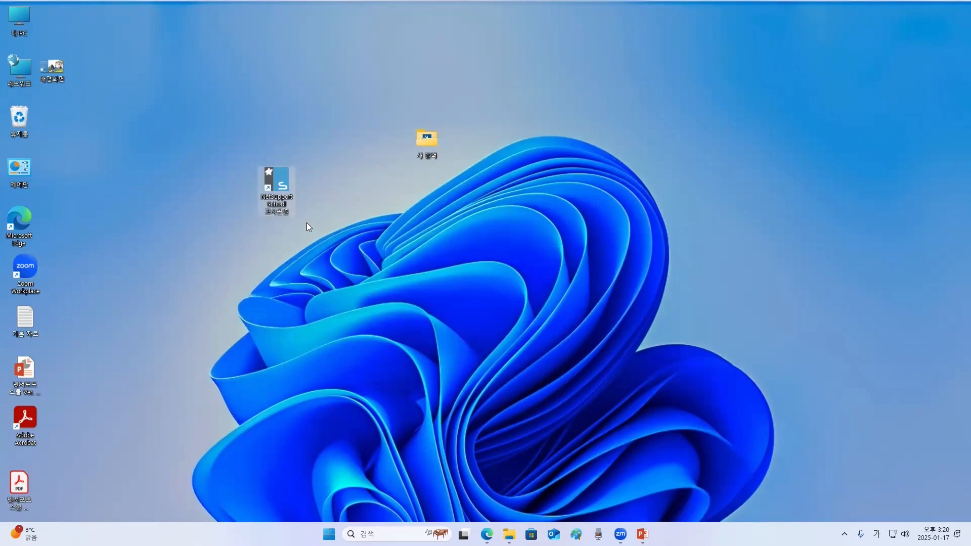
left_click(347, 226)
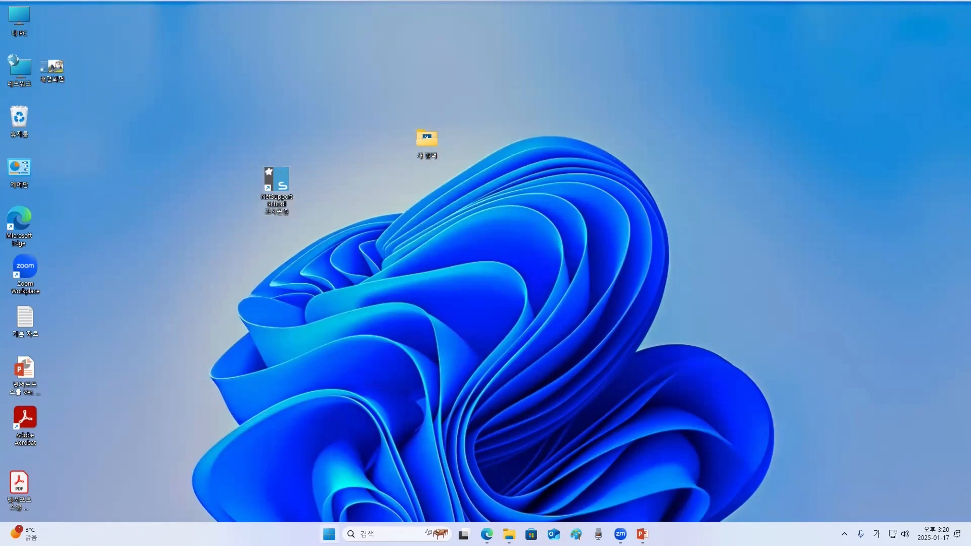
left_click(329, 534)
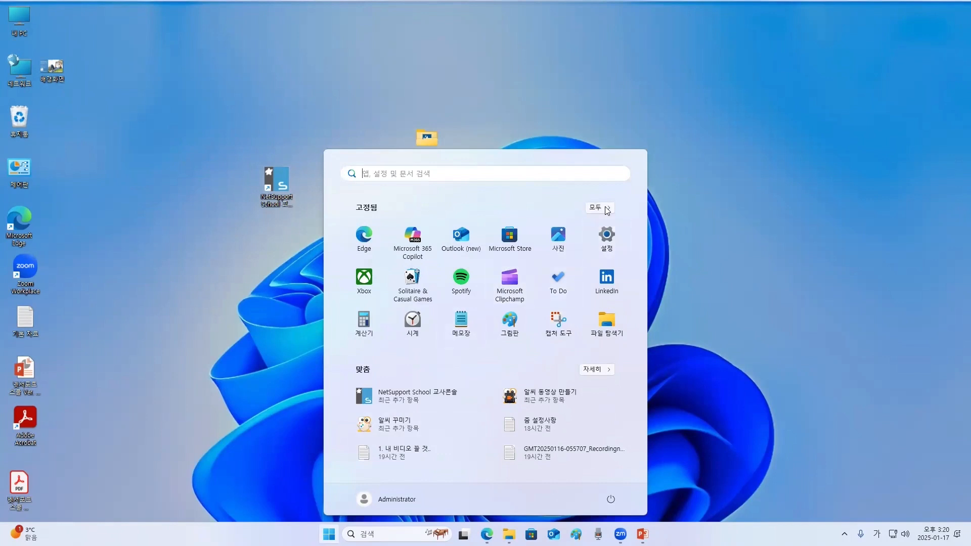
Launch NetSupport School 학생 환경설정 from the NetSupport School folder in Start's full app list
left_click(607, 209)
scroll(411, 242, "down", 10)
scroll(403, 308, "down", 1)
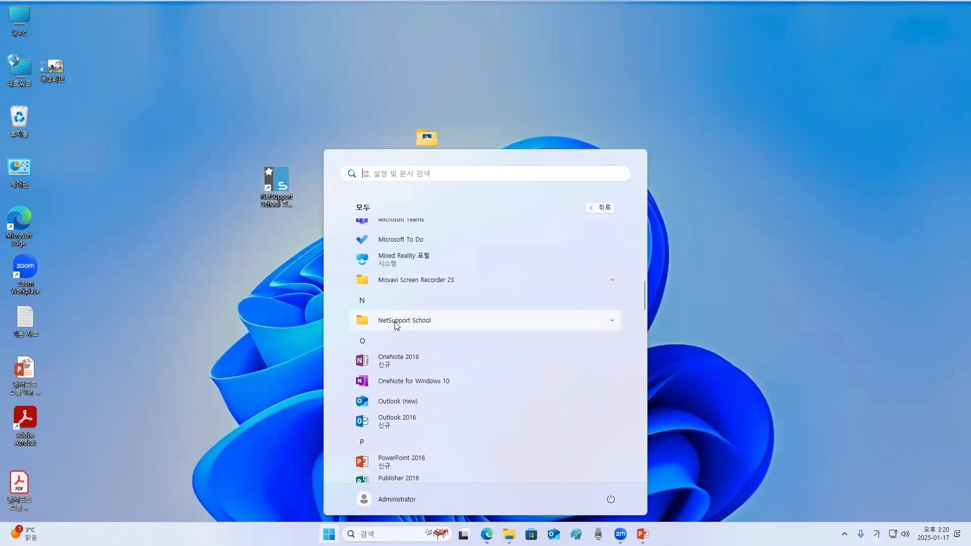
left_click(397, 324)
scroll(389, 332, "down", 1)
scroll(388, 335, "down", 1)
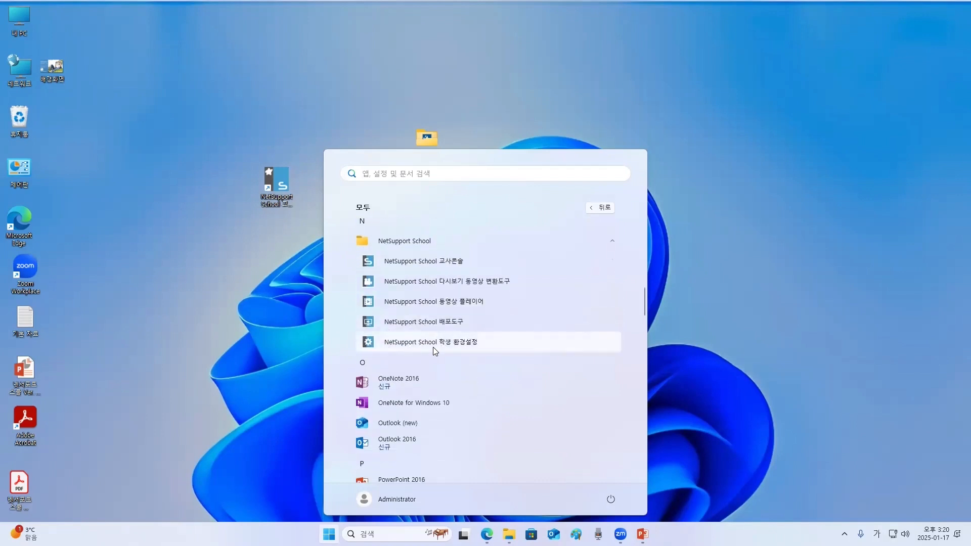
left_click(370, 343)
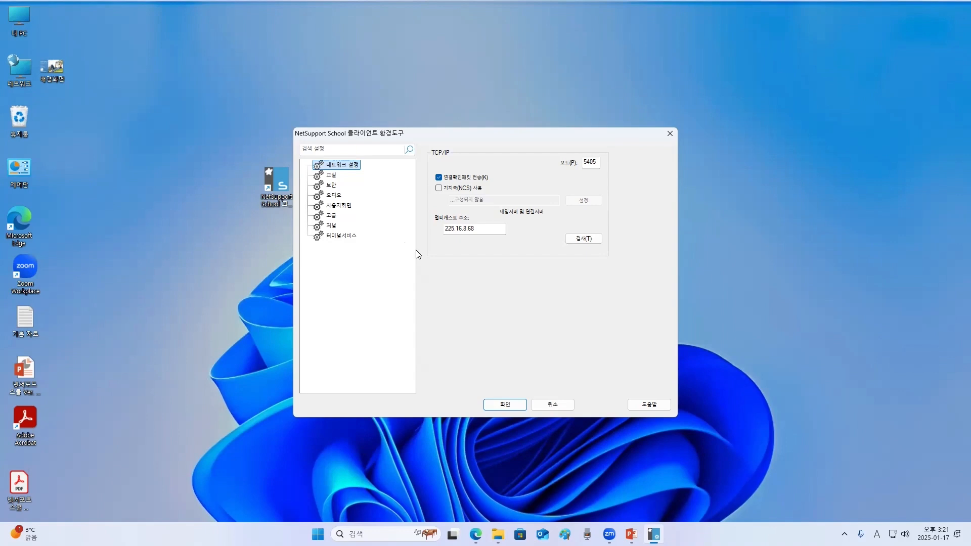
Under 교실, select 사용자가 직접 교실을 지정 with 가능한 교실 표시 checked
left_click(330, 175)
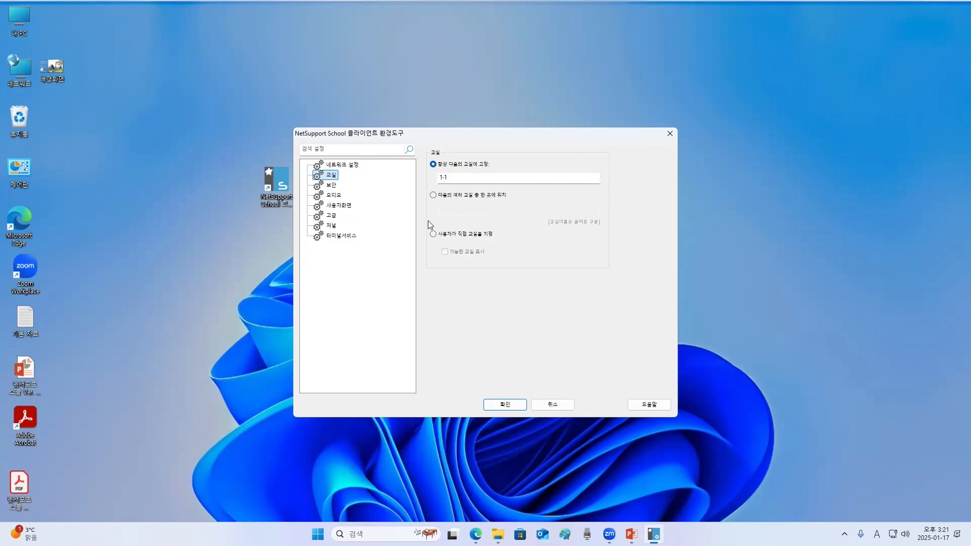
left_click(468, 178)
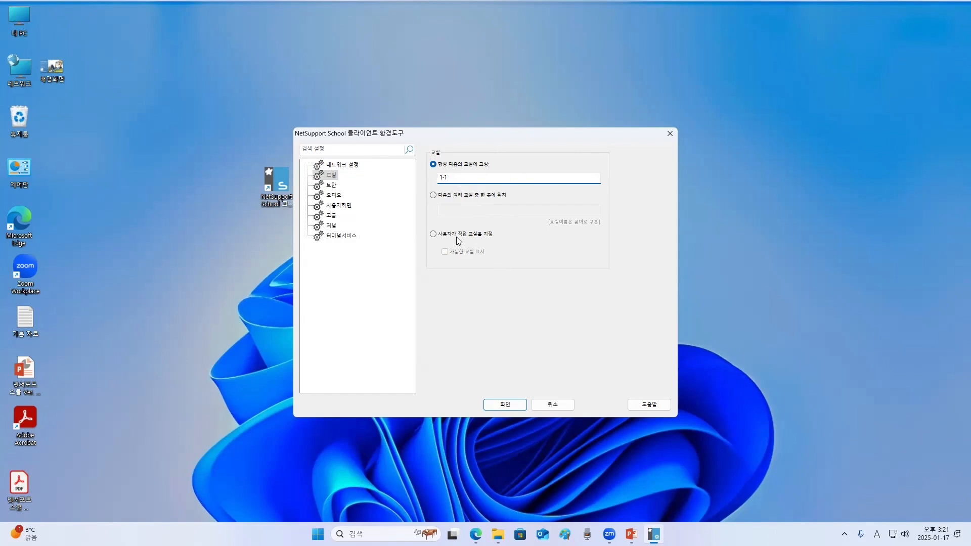
left_click(433, 233)
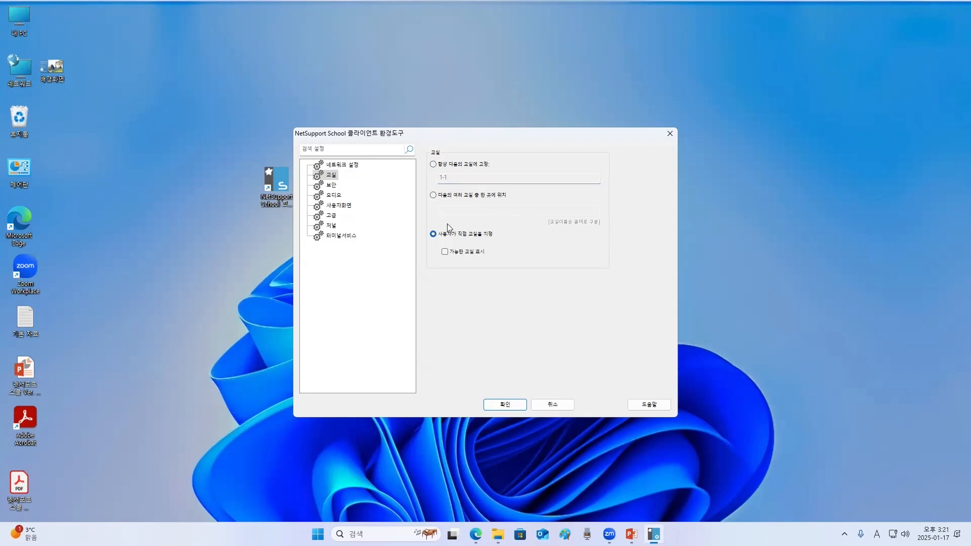
left_click(444, 252)
left_click(434, 165)
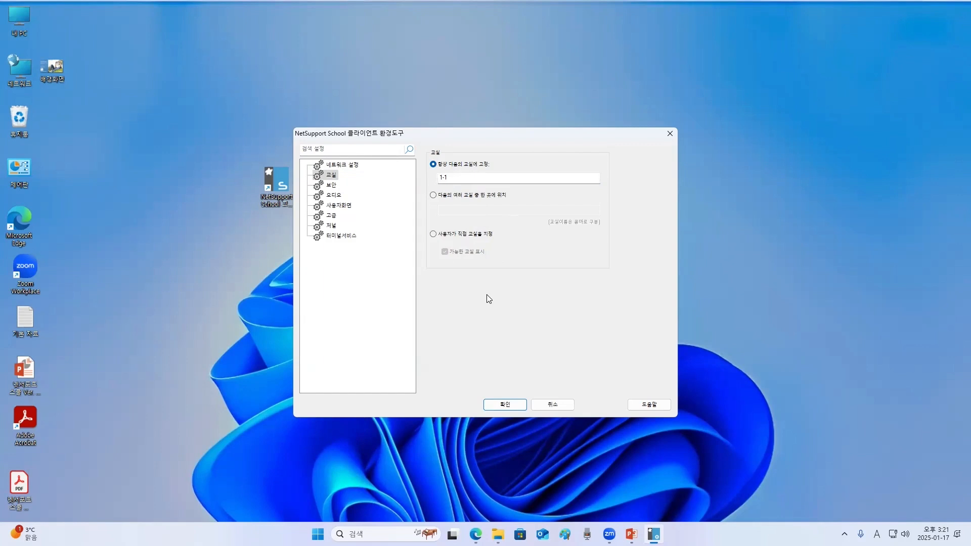
left_click(433, 235)
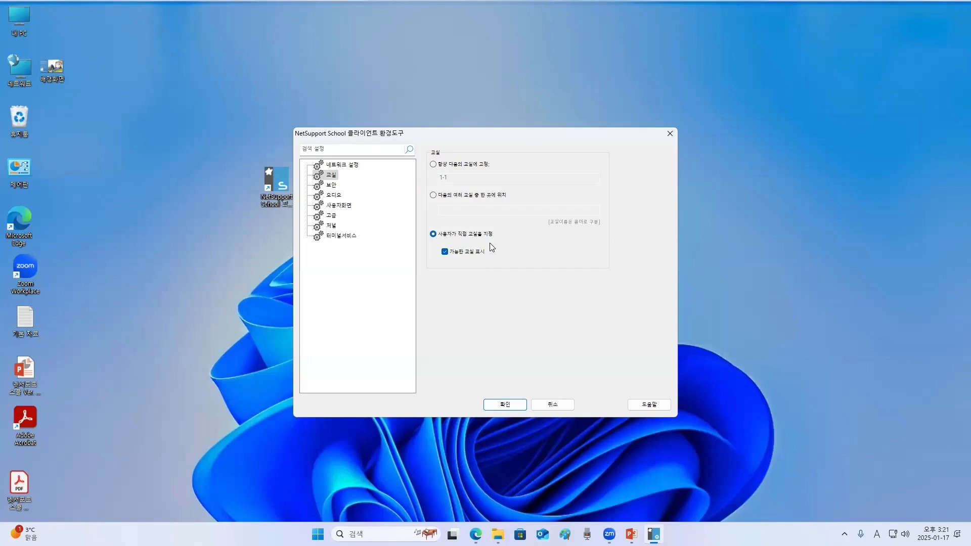
Save the settings, restart the client, and confirm its NetSupport tray icon is present
left_click(509, 406)
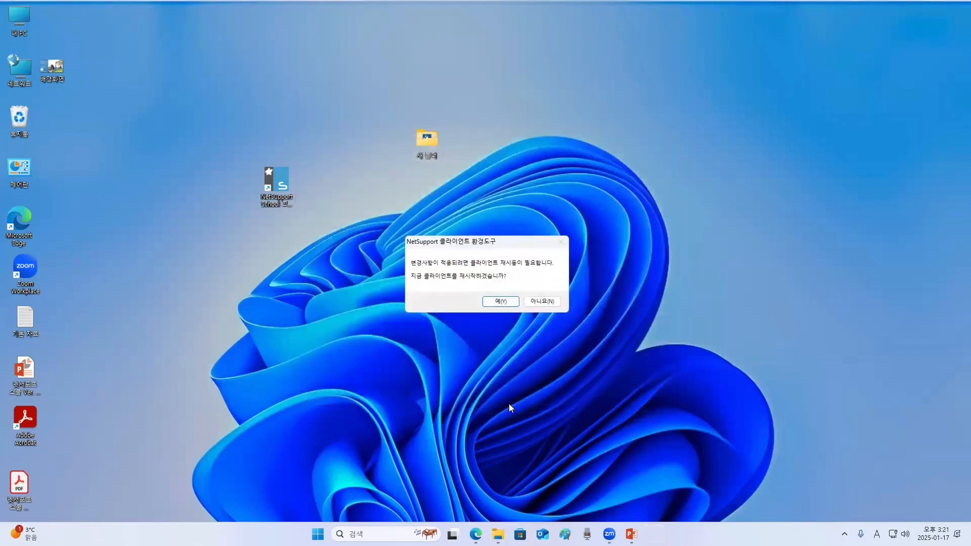
left_click(501, 302)
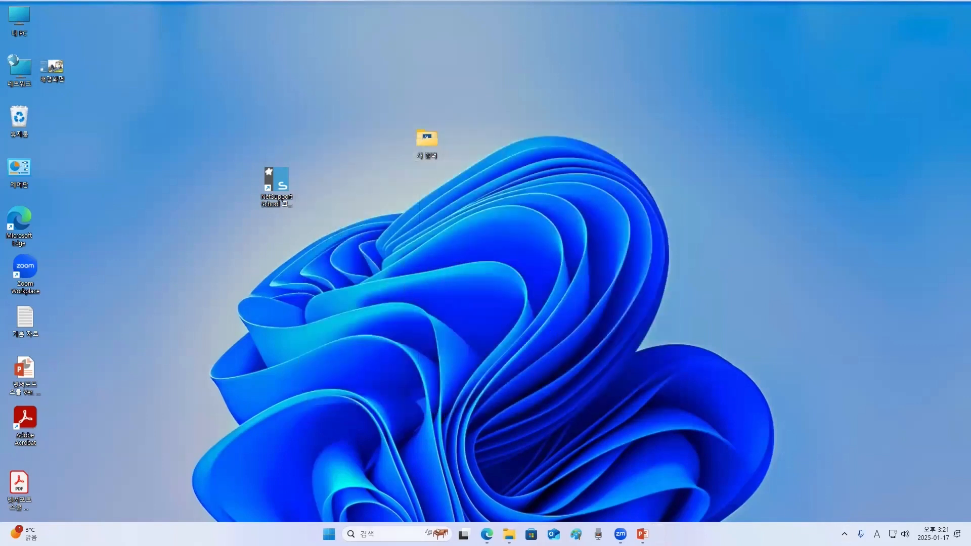
left_click(844, 534)
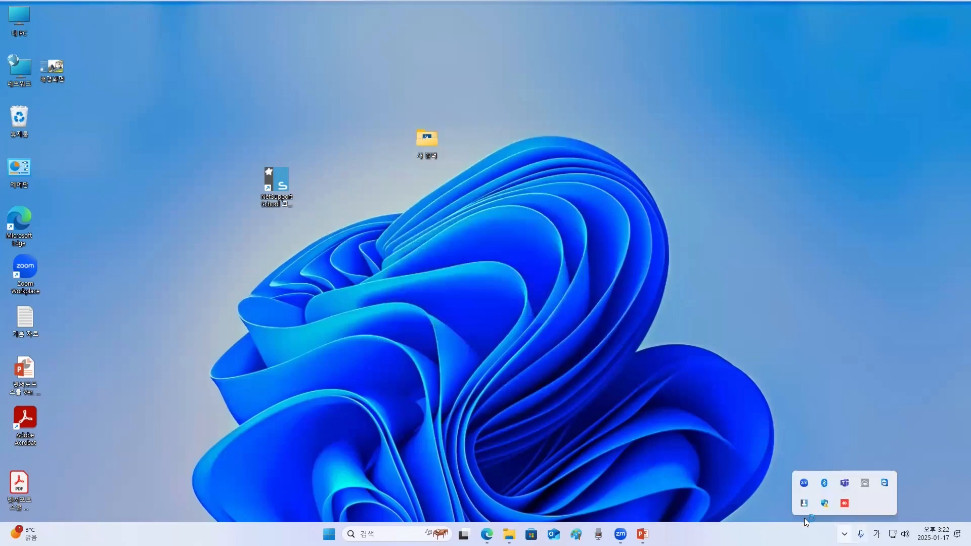
mouse_move(805, 505)
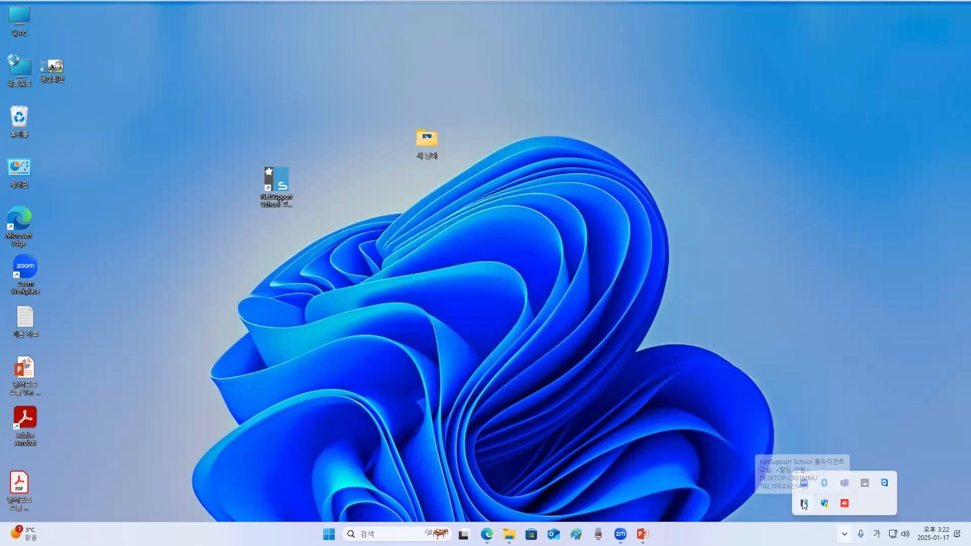
right_click(804, 506)
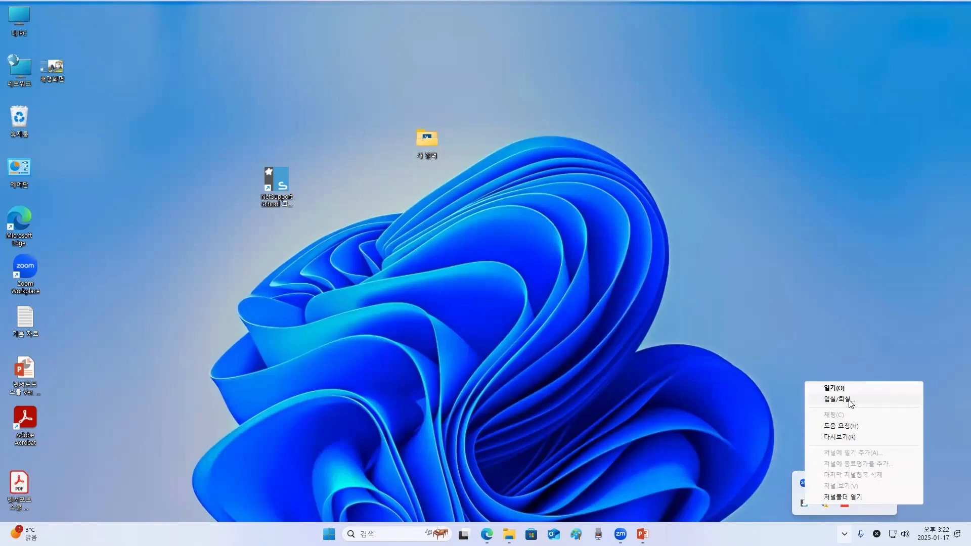
left_click(684, 401)
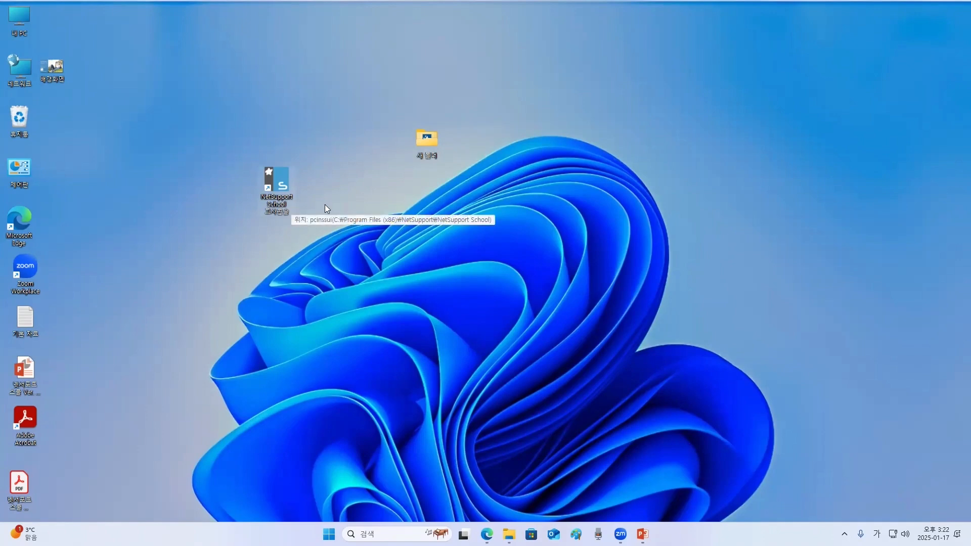
Start NetSupport School from its shortcut and pick 모든 기능에 액세스합니다 for the full console
double_click(278, 180)
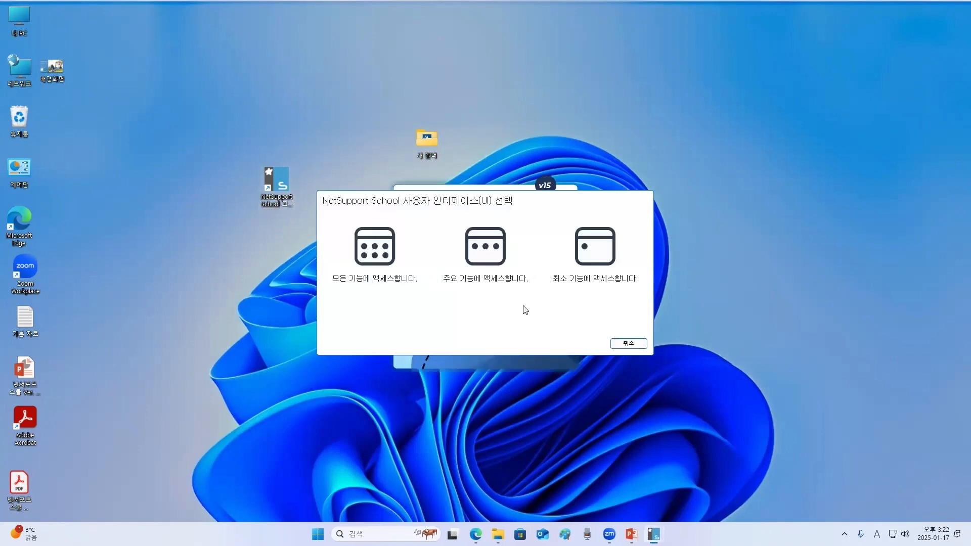
left_click(376, 255)
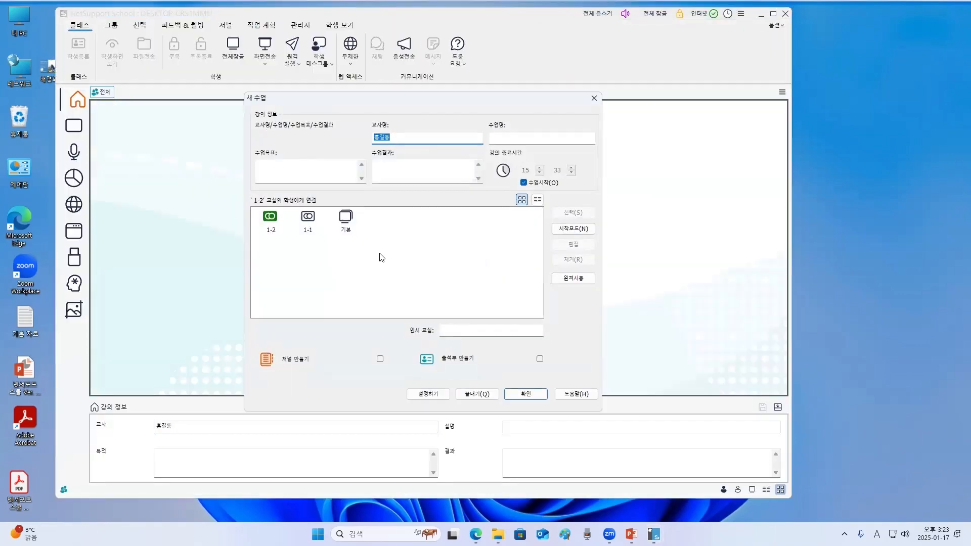
Remove rooms 1-2 and 기본 from the 새 수업 list, then connect to room 1-1
left_click(271, 225)
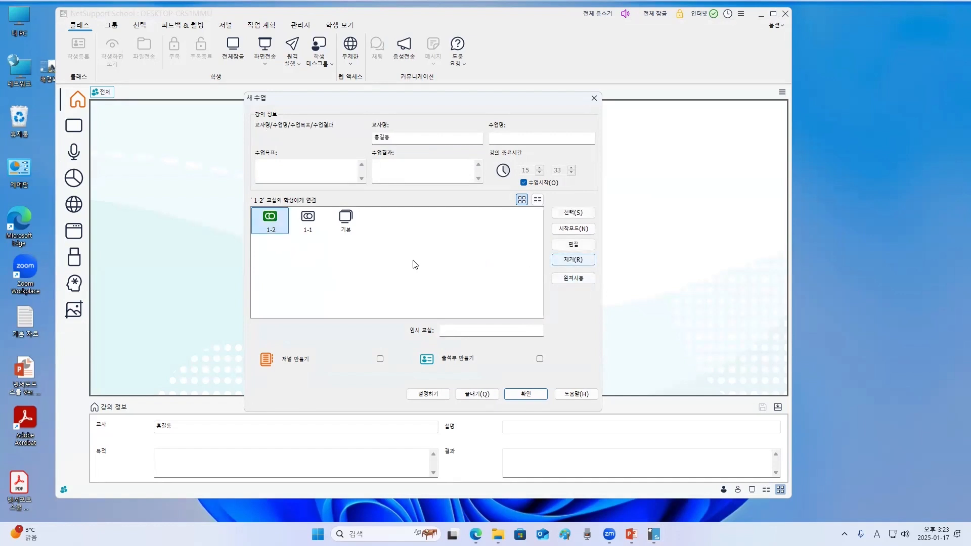
left_click(577, 259)
left_click(309, 232)
left_click(575, 260)
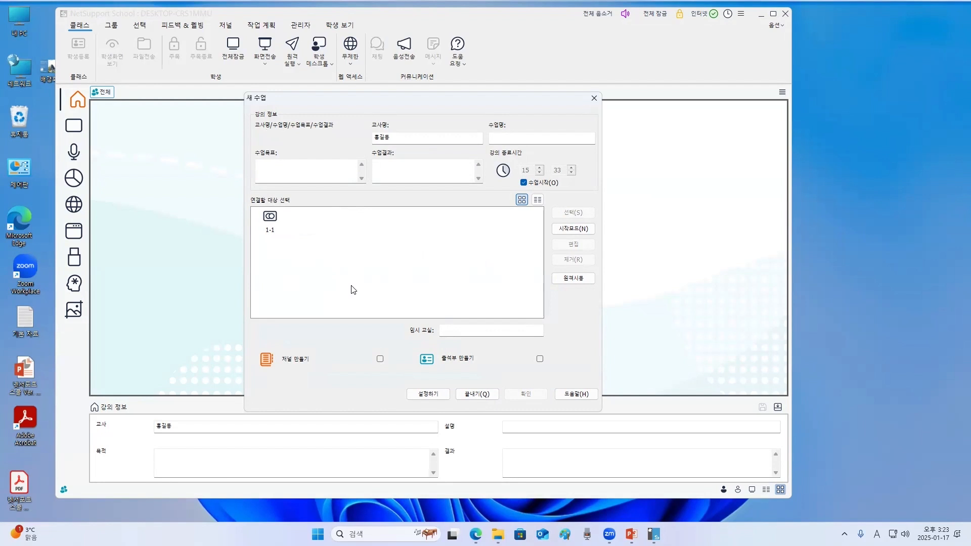
double_click(270, 221)
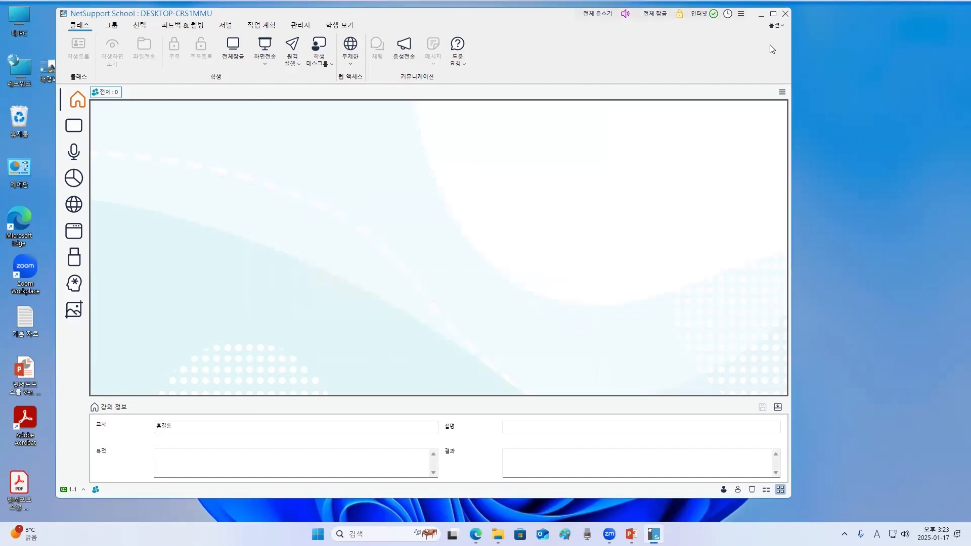
Maximize the console, replace the 교사 field with the new teacher's name, and save the lesson info
left_click(773, 14)
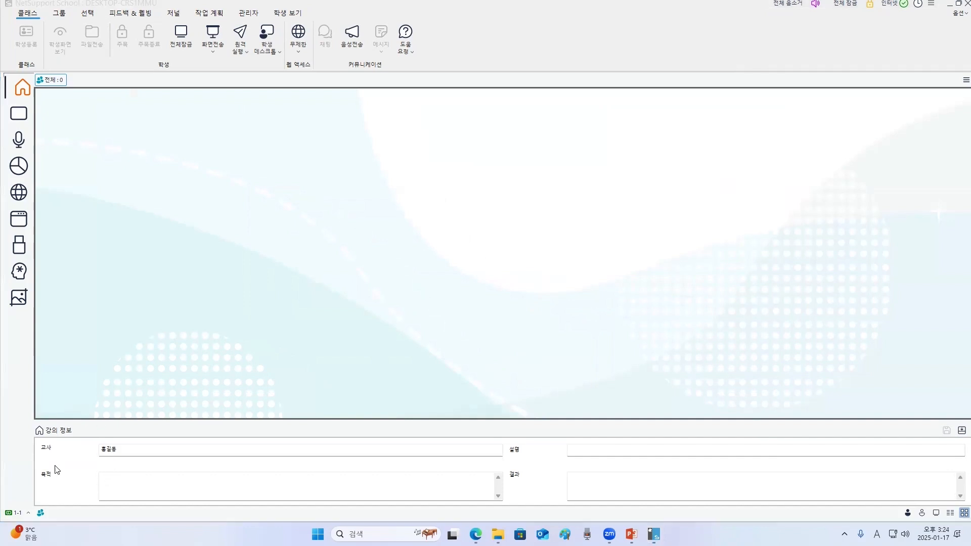
left_click(139, 452)
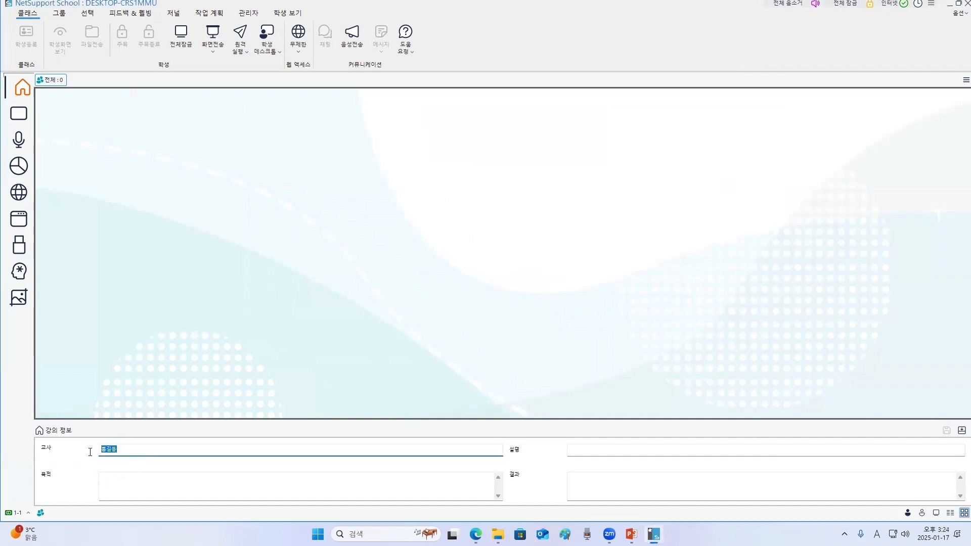
key("Delete")
key("Hangul")
left_click(669, 449)
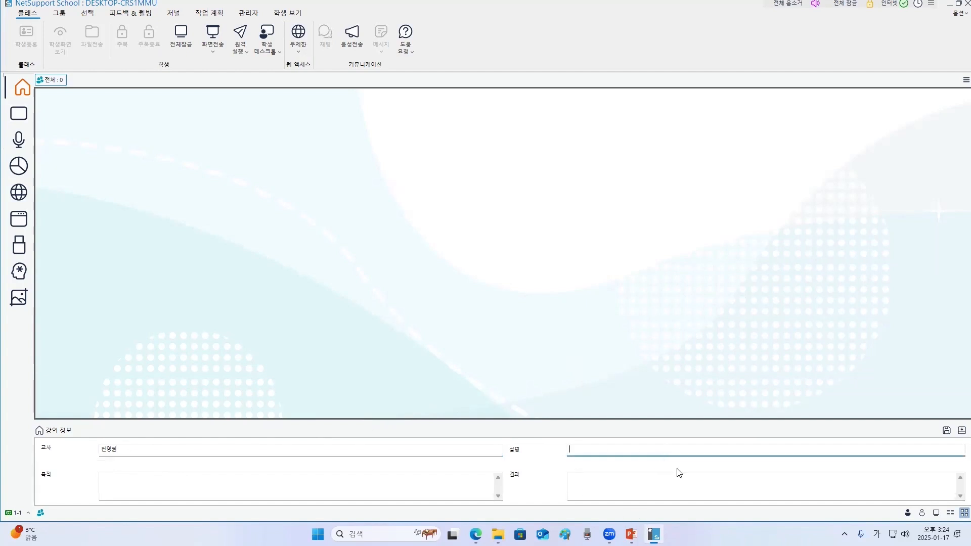
left_click(947, 432)
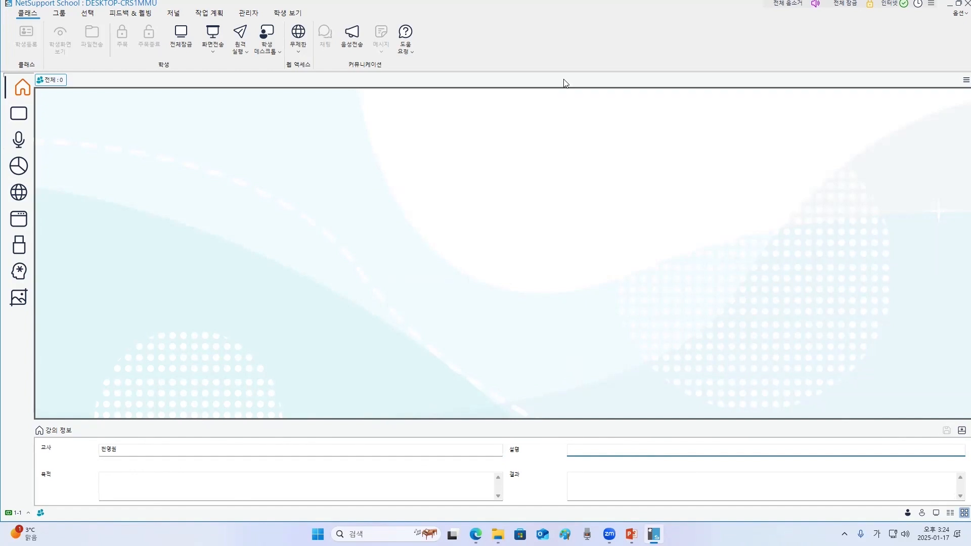
left_click(958, 15)
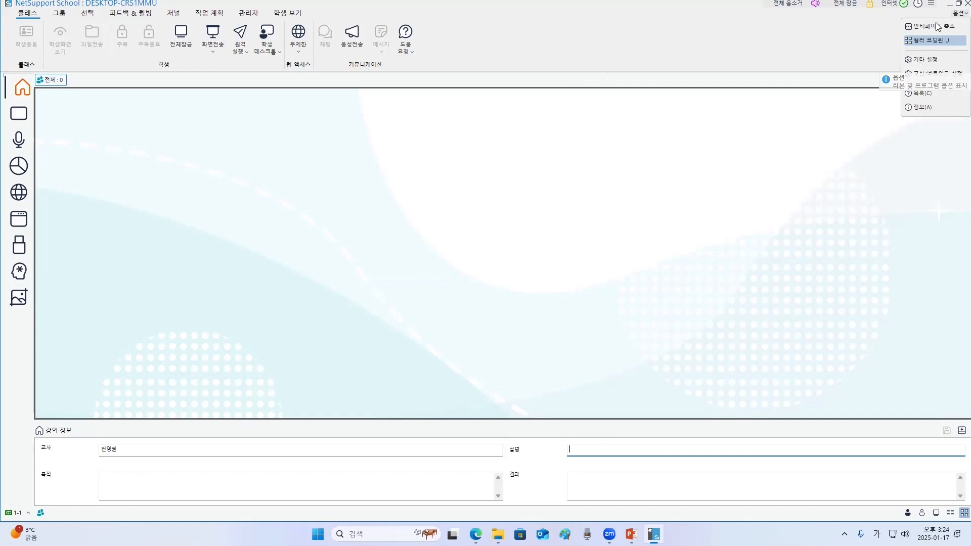
left_click(933, 111)
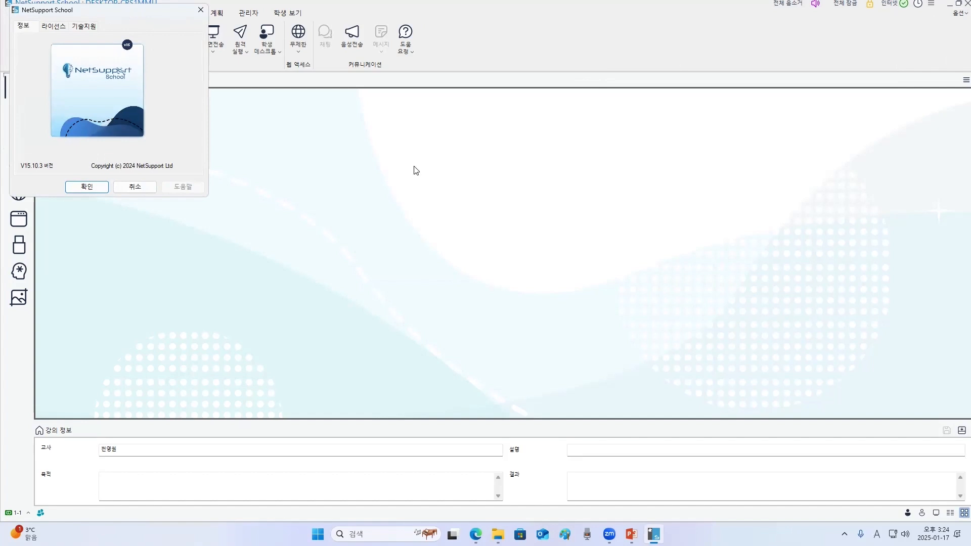
left_click_drag(121, 14, 413, 170)
left_click(347, 183)
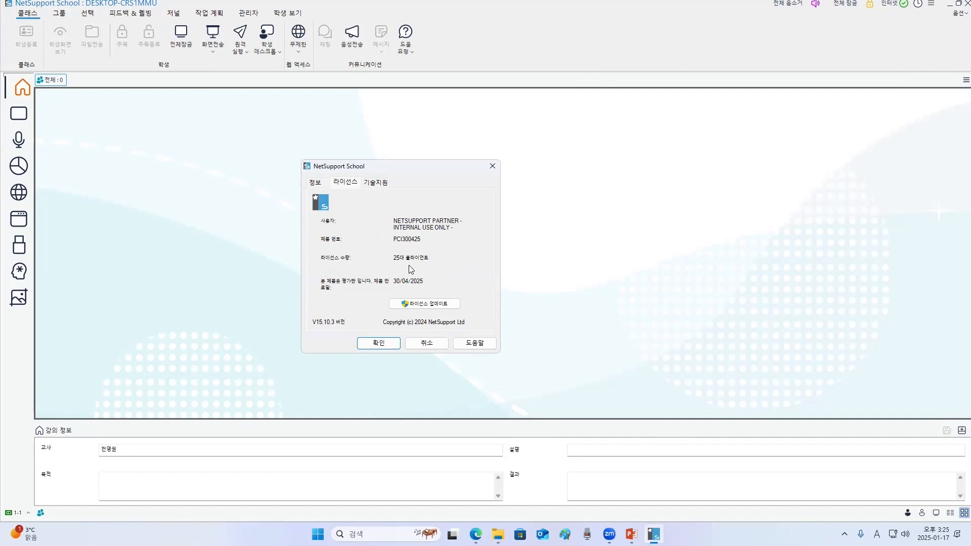
left_click(380, 344)
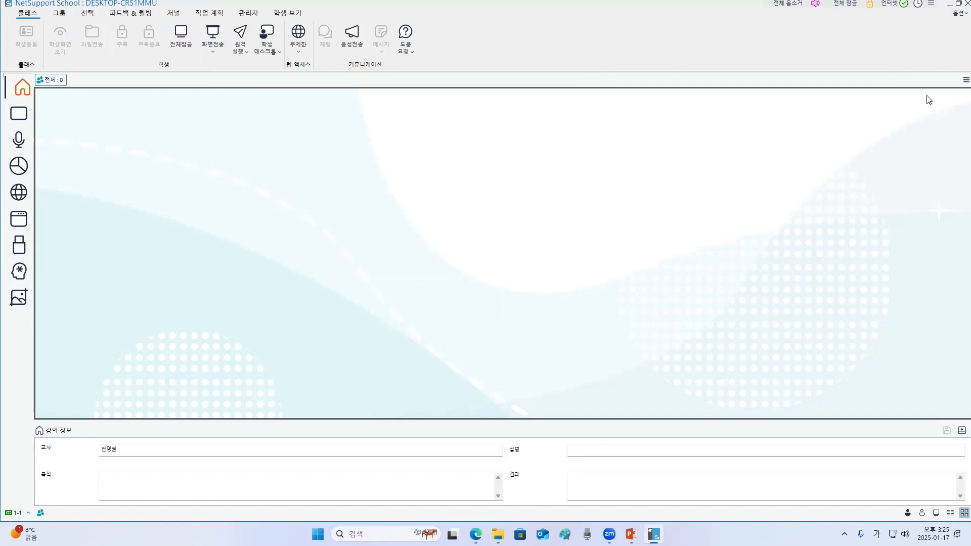
In 고정/이동 교실 설정, enable 교실 목록에서 선택합니다 and enter rooms 1-2, 1-3, Math
left_click(956, 13)
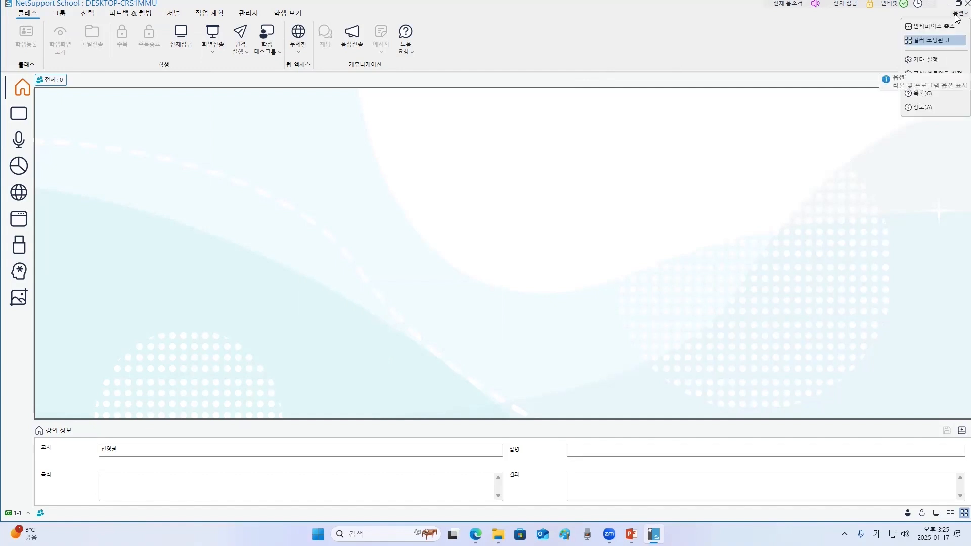
left_click(942, 73)
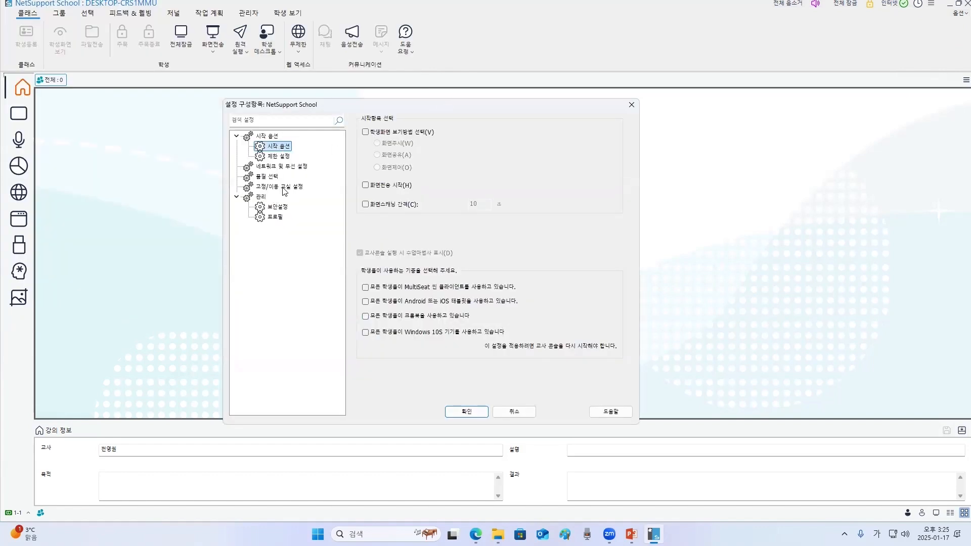
left_click(284, 191)
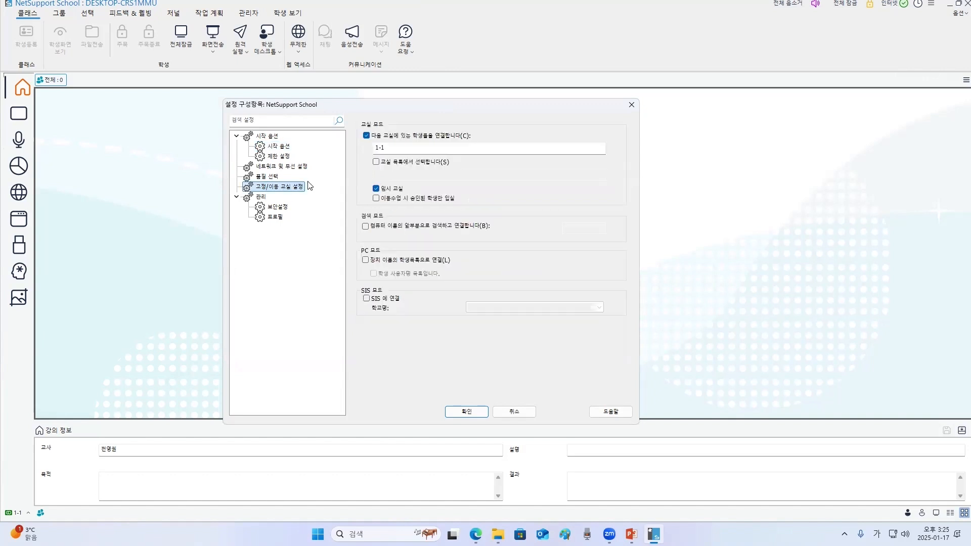
left_click(407, 147)
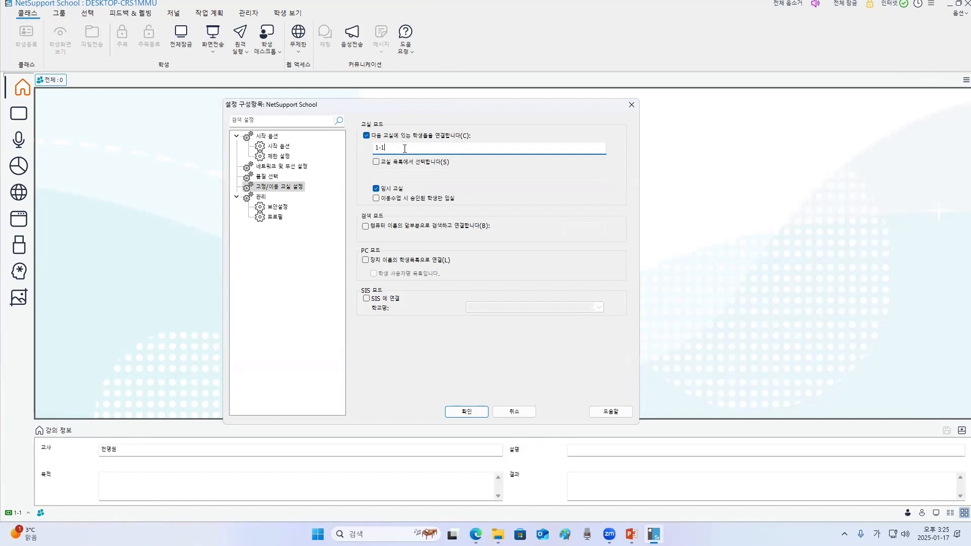
left_click(376, 162)
type("1-2, 1-3,")
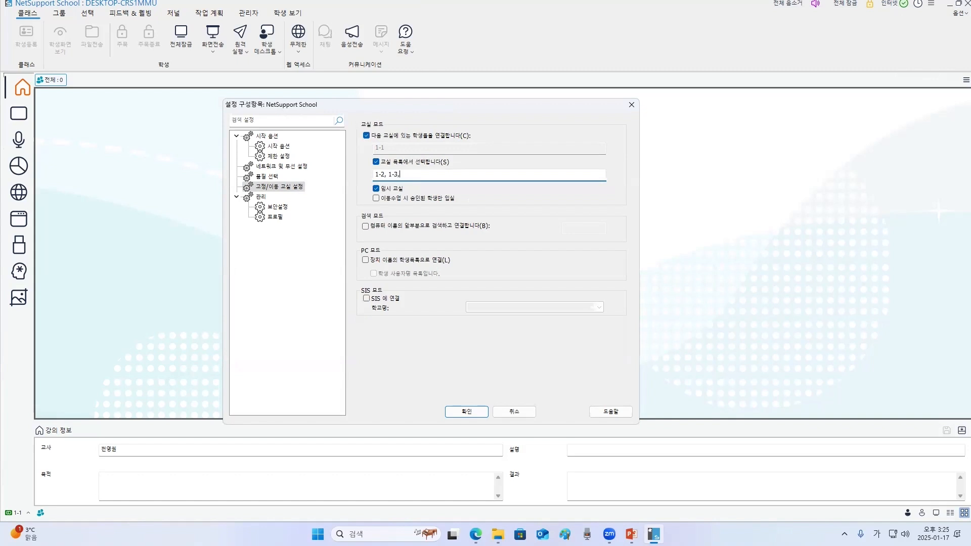
key("Hangul")
type("Math")
Leave the temporary room and approved-students options as they were, then save and confirm the room settings
left_click(376, 188)
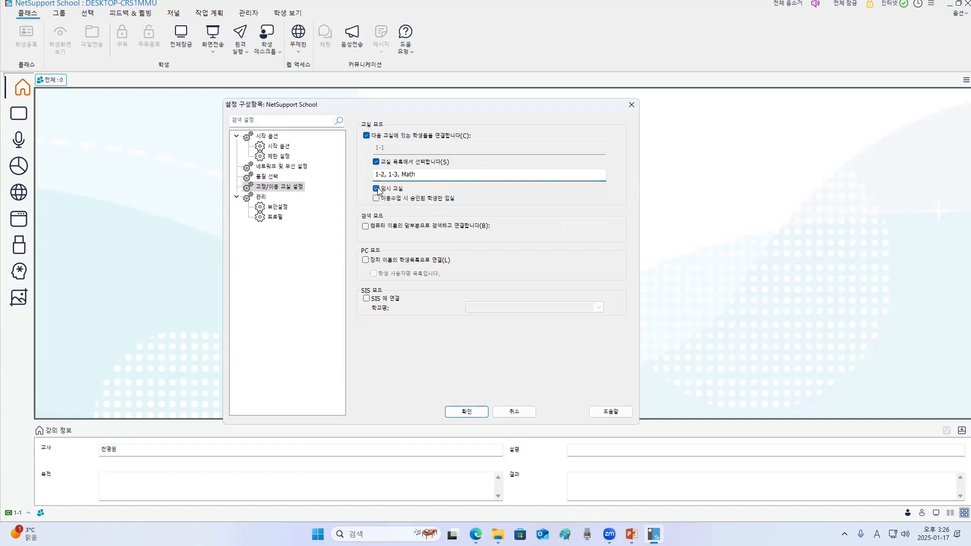
left_click(377, 199)
left_click(438, 202)
left_click(376, 190)
left_click(472, 413)
left_click(567, 236)
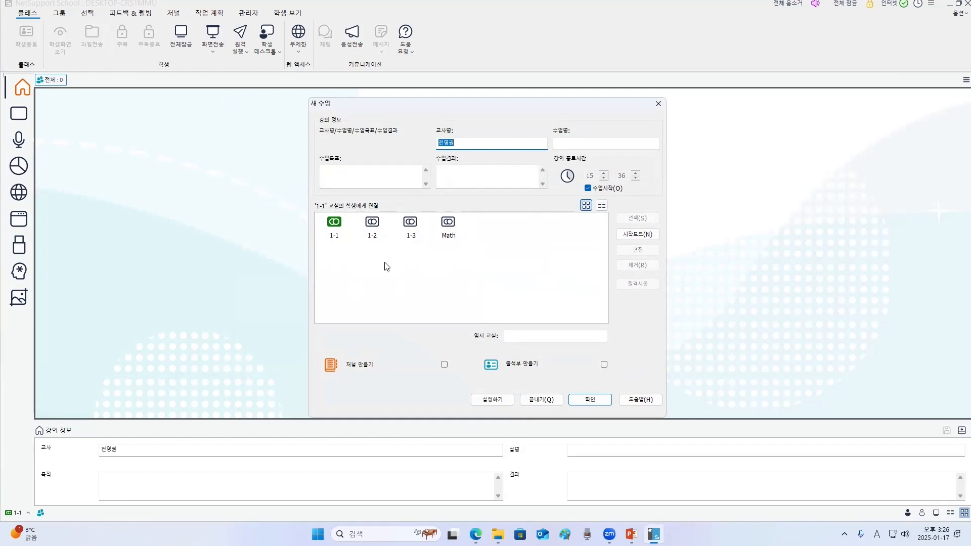
Enter 'Eng' as the 임시 교실 name in 새 수업 and start the lesson there
left_click(373, 231)
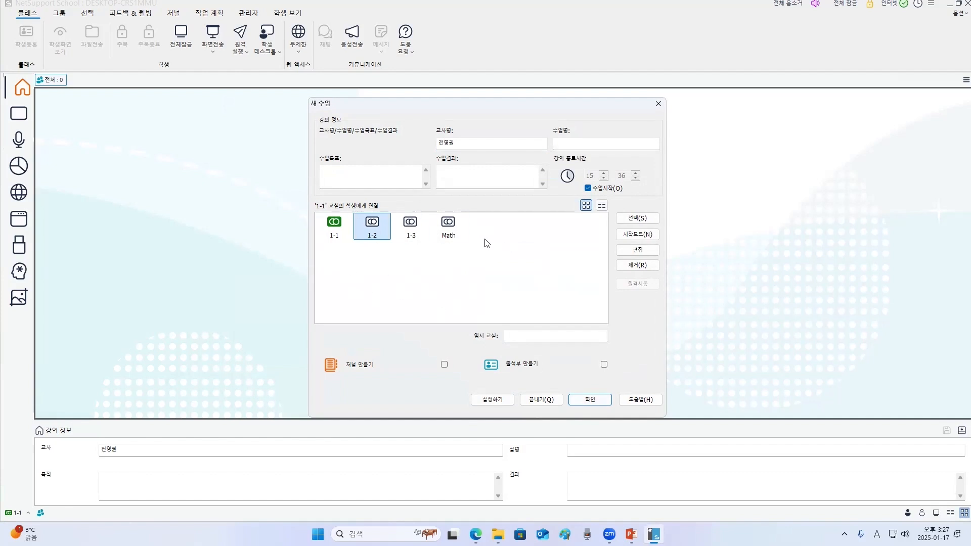
left_click(542, 337)
type("ㅌ")
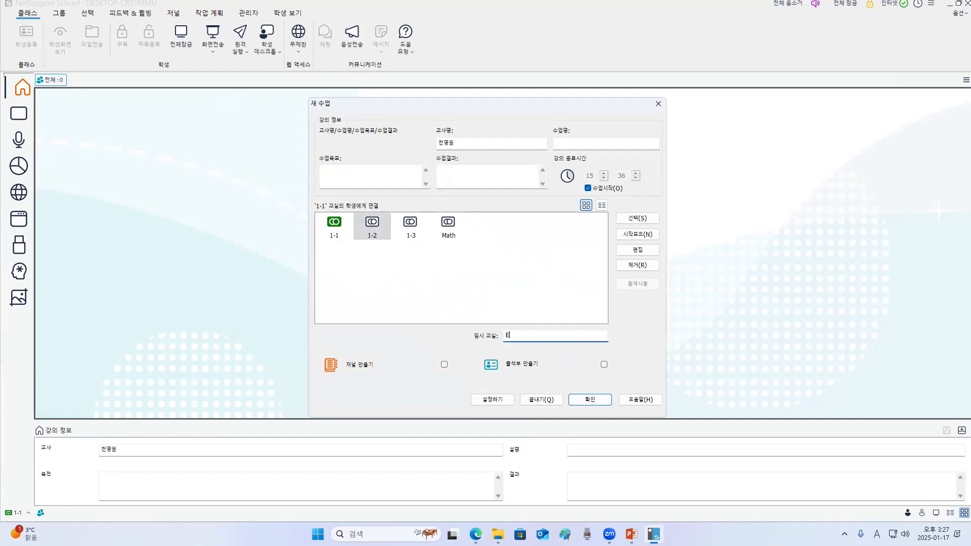
key("BackSpace")
type("Eng")
left_click(605, 405)
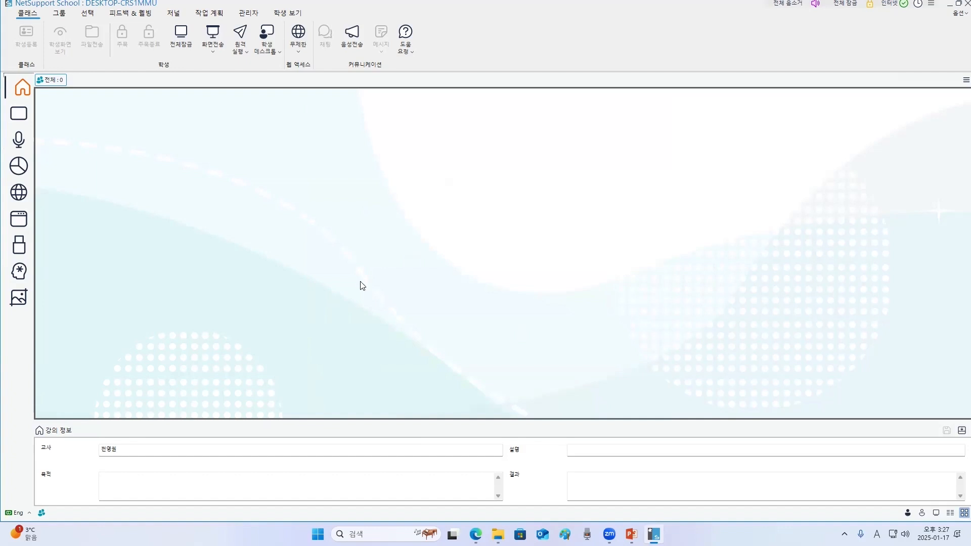
End the Eng lesson with 수업 종료 and start a new lesson in room 1-2
left_click(34, 519)
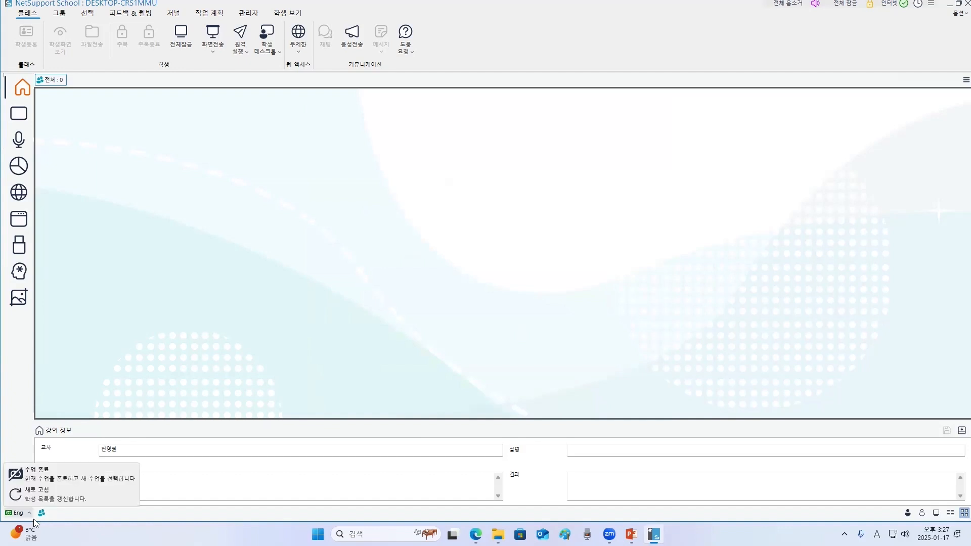
left_click(74, 477)
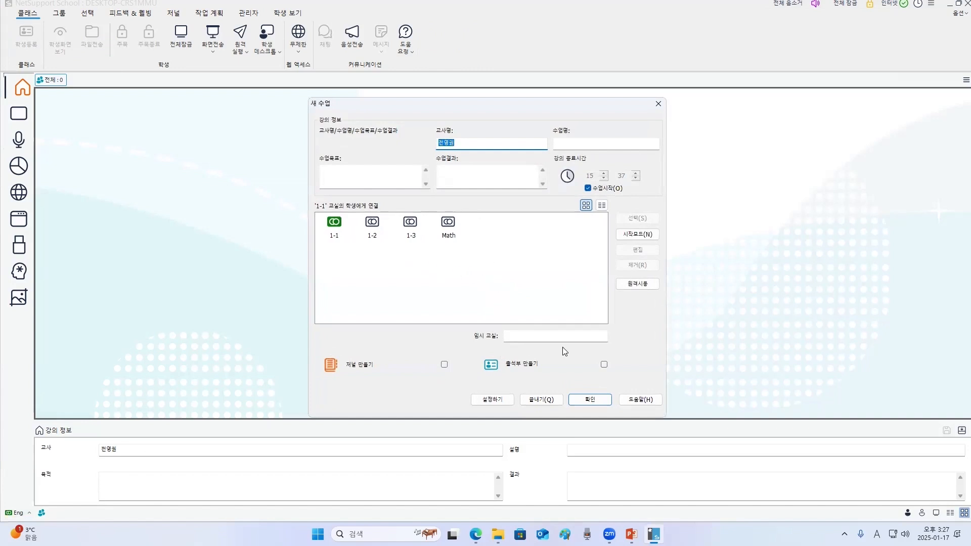
left_click(372, 224)
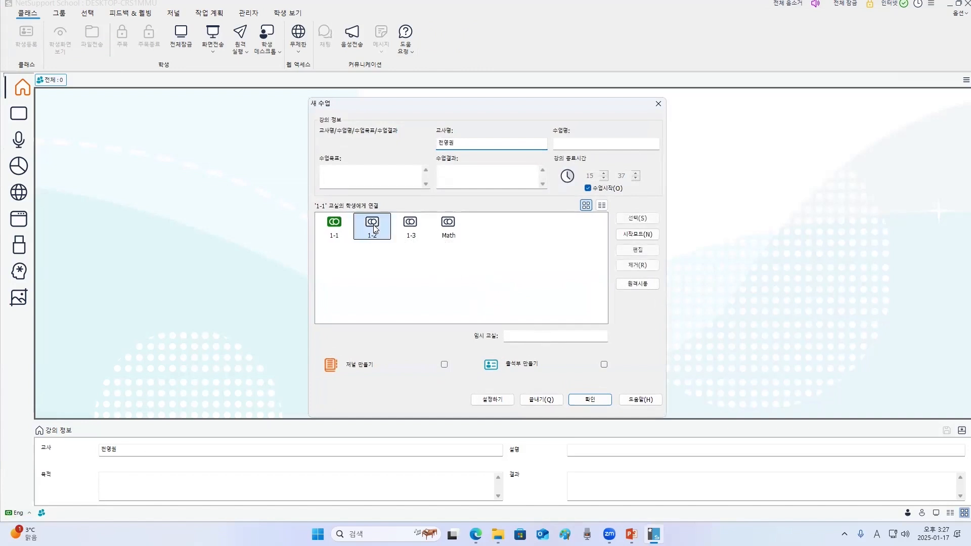
double_click(372, 224)
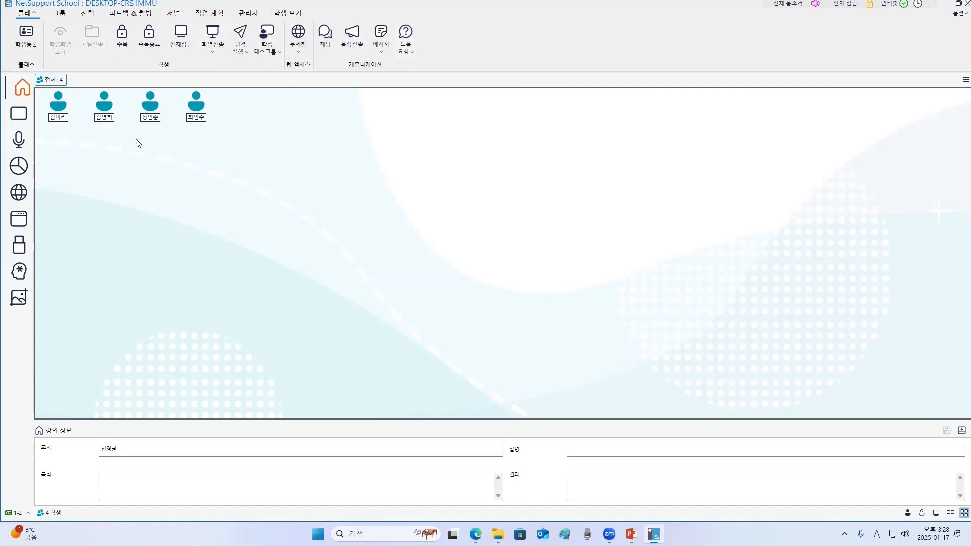
Set the student screen thumbnails to auto-size, then return to the Home view
left_click(22, 116)
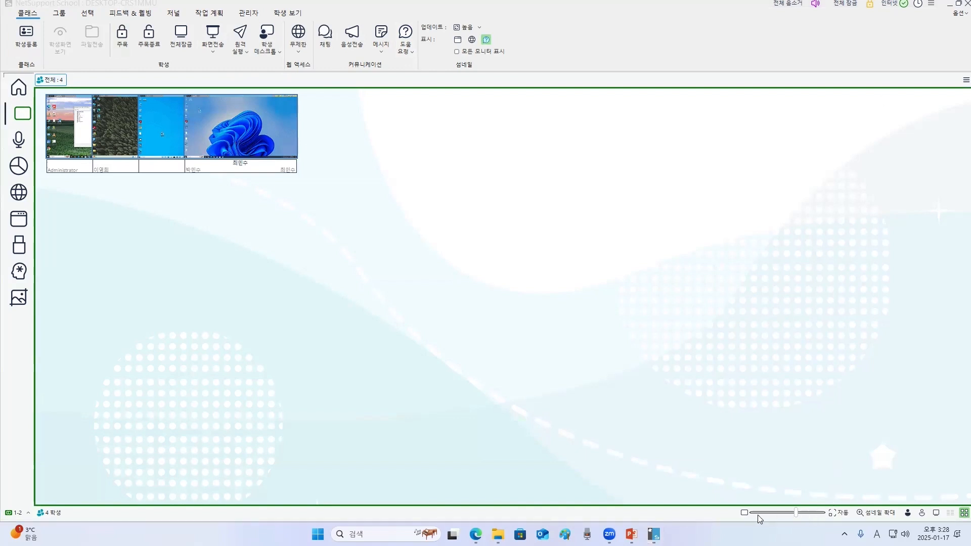
mouse_move(797, 515)
left_mouse_down()
mouse_move(780, 516)
mouse_move(788, 515)
left_mouse_up()
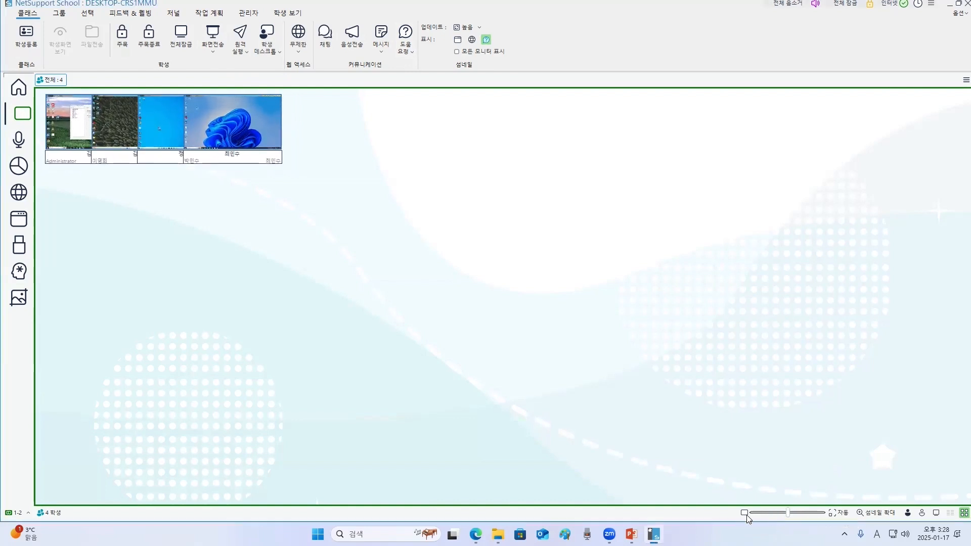
left_click(841, 513)
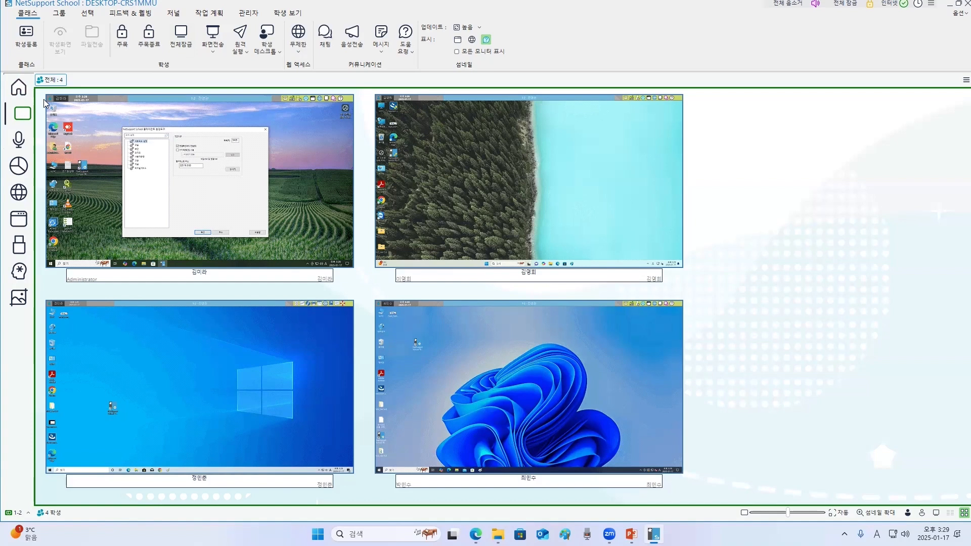
left_click(19, 87)
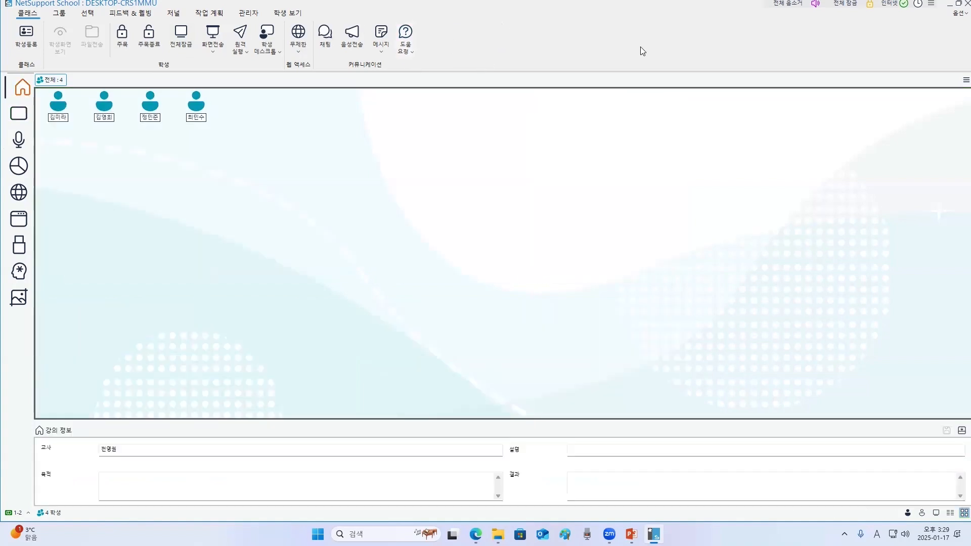
left_click(19, 113)
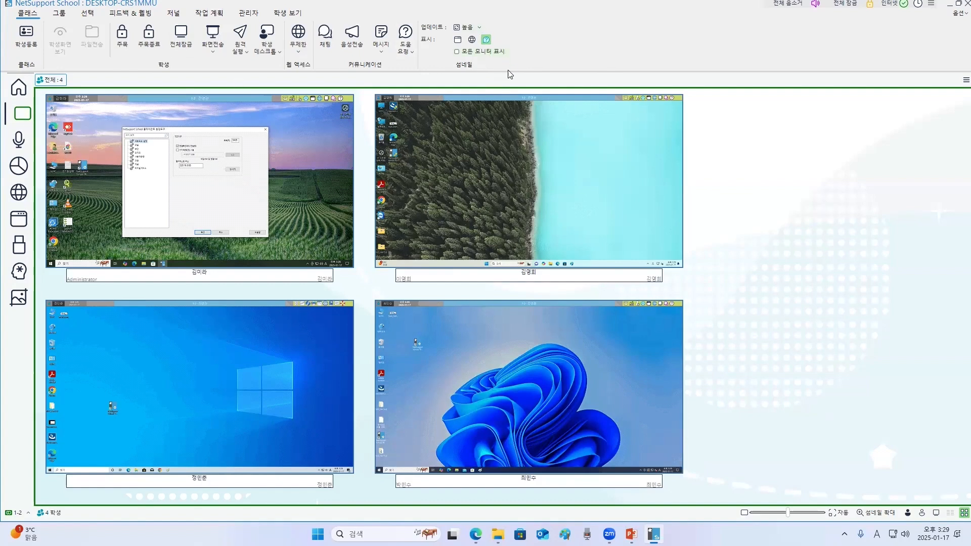
left_click(19, 140)
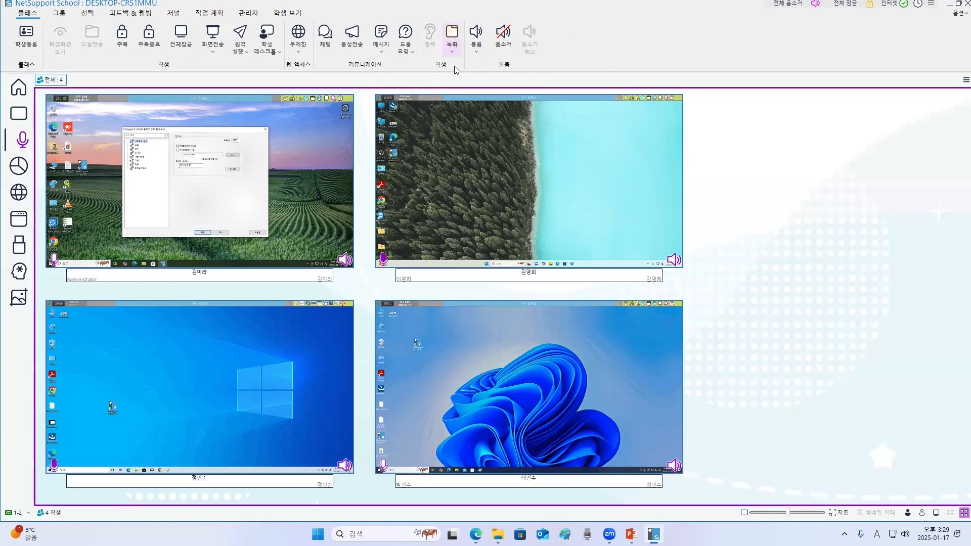
left_click(23, 168)
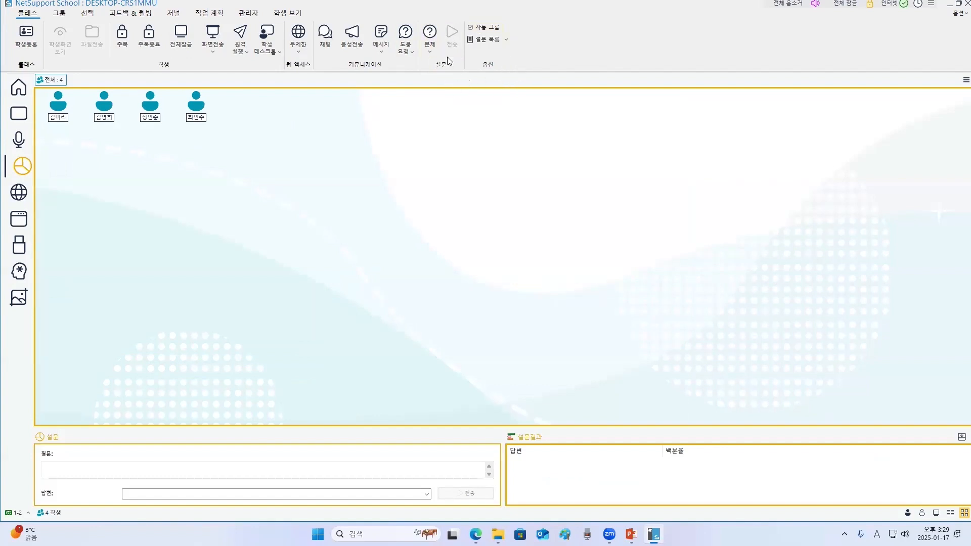
left_click(22, 193)
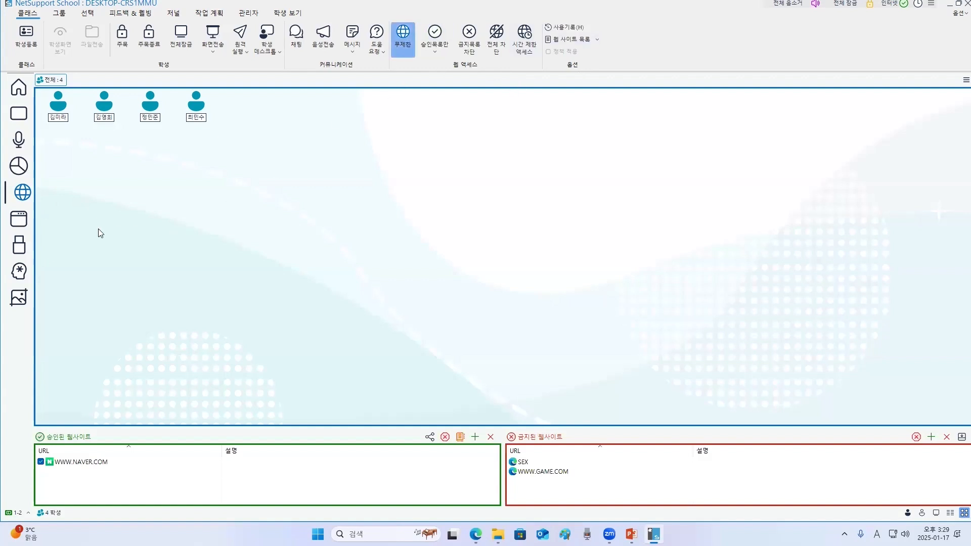
left_click(21, 219)
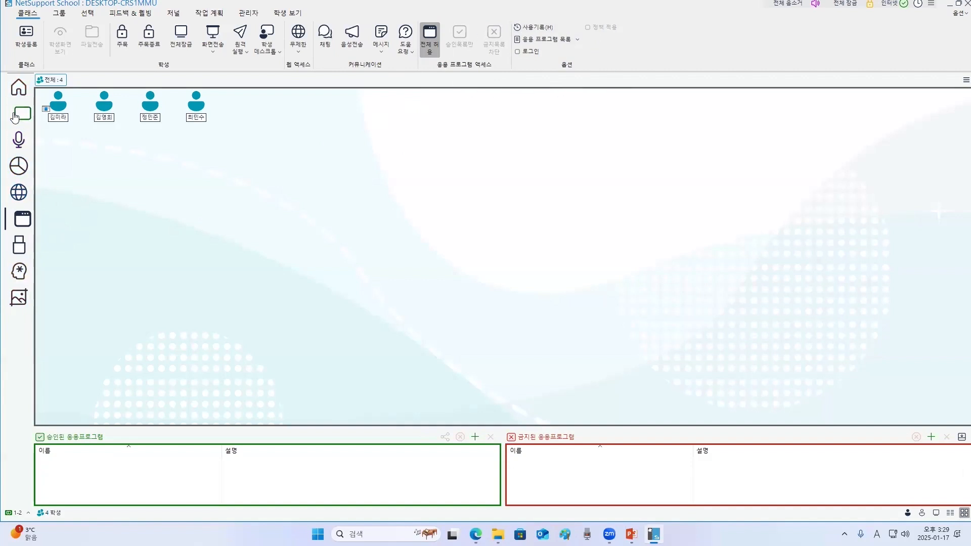
left_click(19, 88)
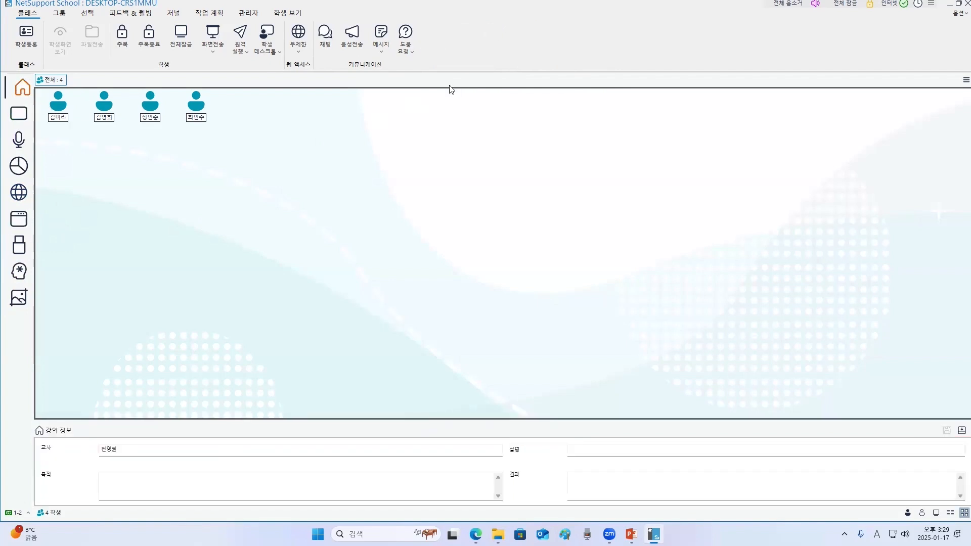
Move a student icon into the empty row slot, then enable 정렬 > 자동정렬
left_click(26, 114)
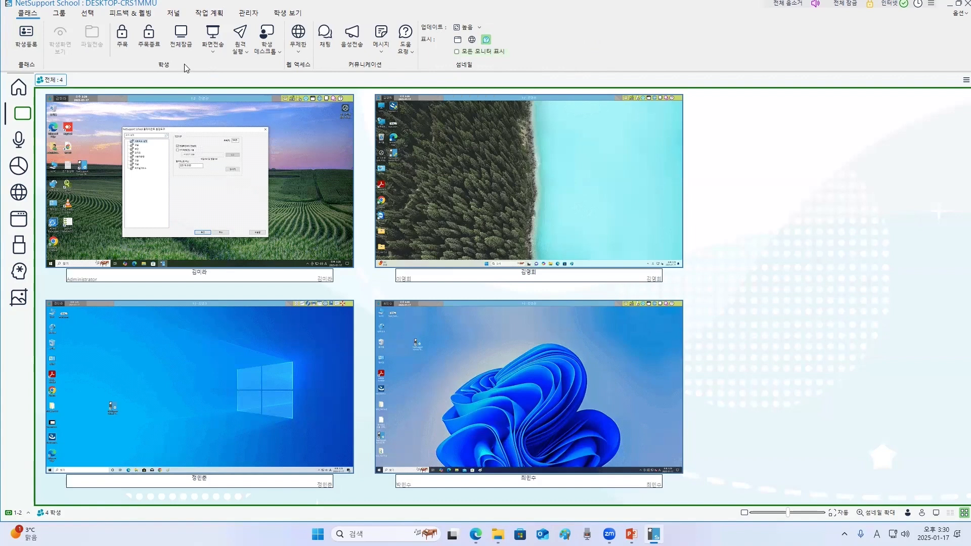
left_click(21, 90)
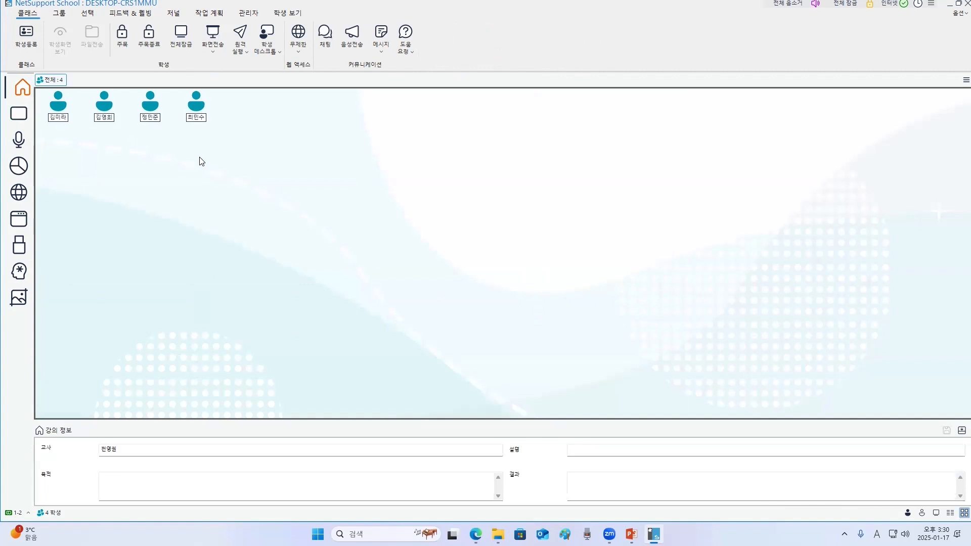
mouse_move(143, 106)
left_mouse_down()
mouse_move(255, 126)
mouse_move(245, 102)
mouse_move(156, 106)
left_mouse_up()
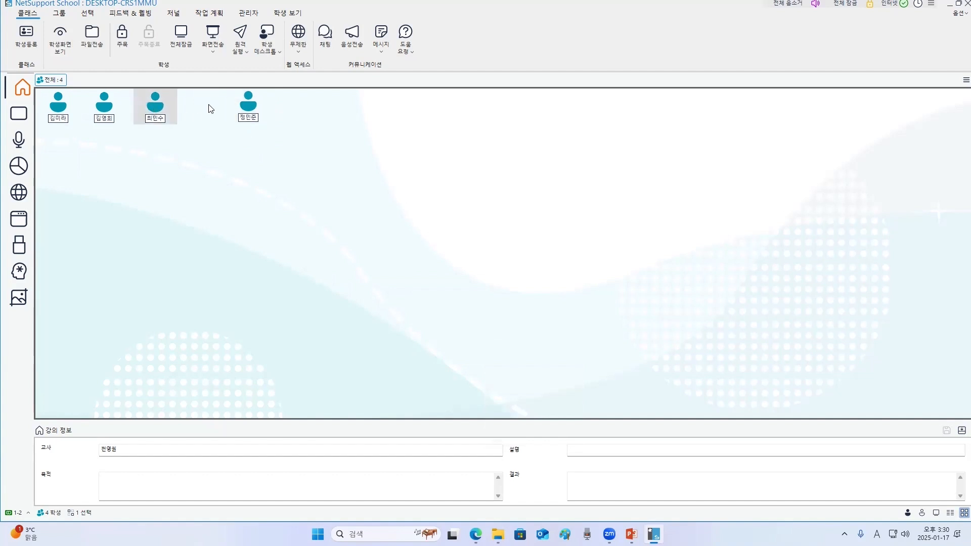
left_click_drag(248, 112, 197, 109)
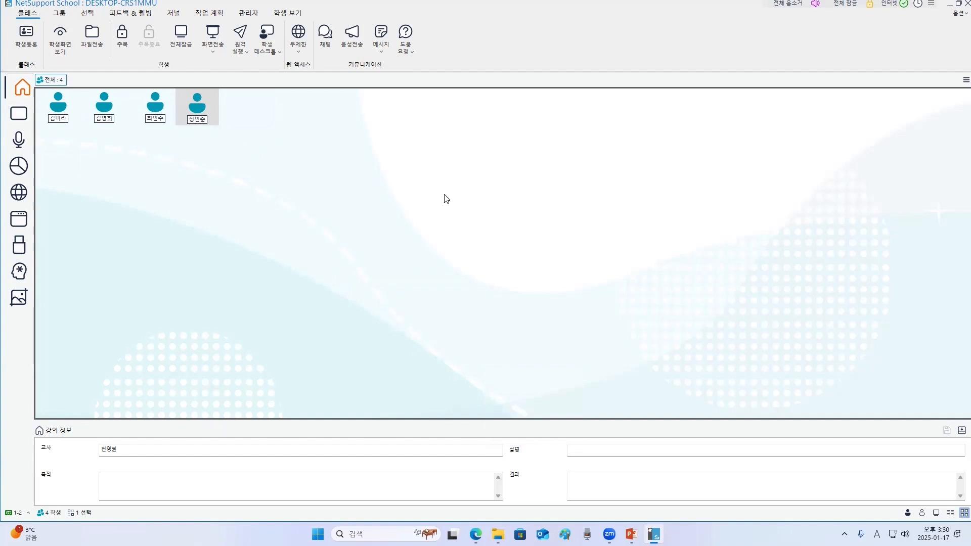
left_click(394, 244)
right_click(399, 250)
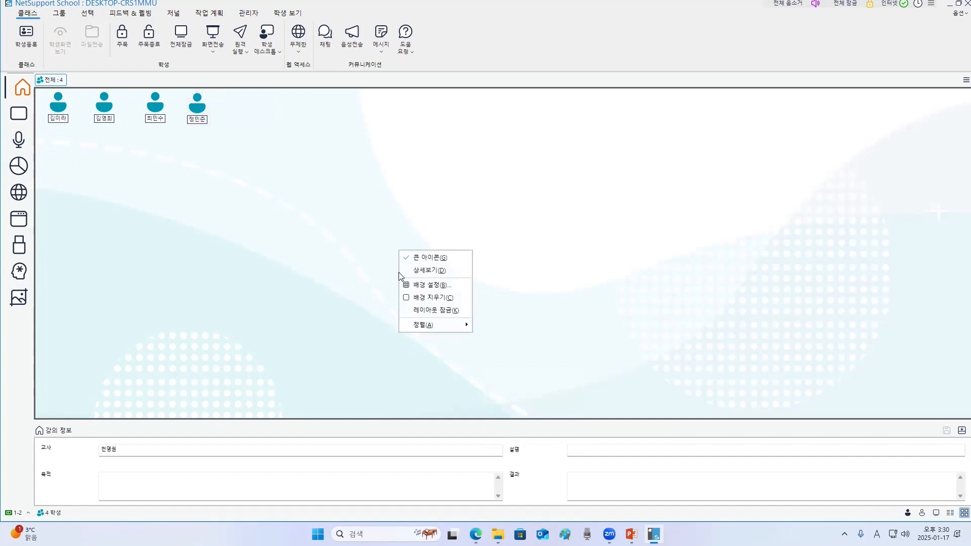
mouse_move(432, 327)
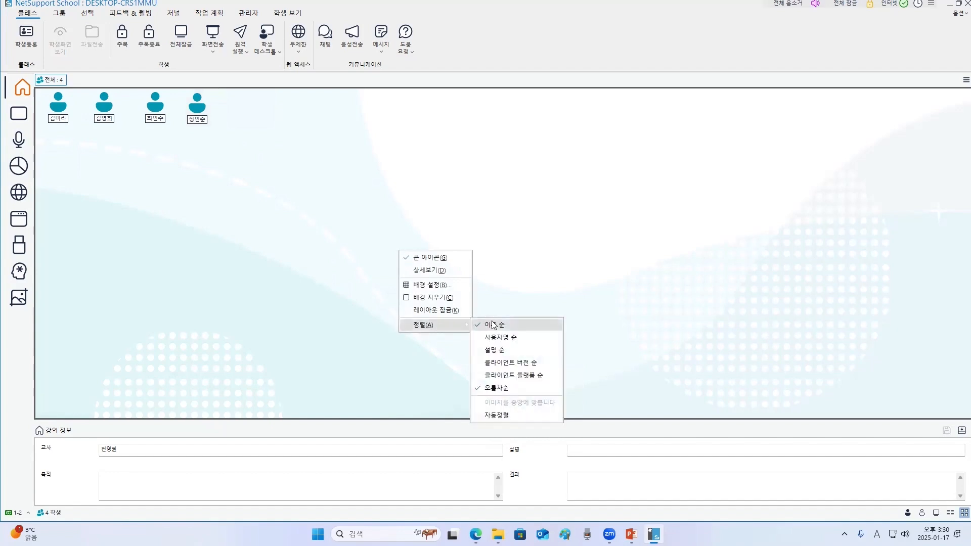
left_click(479, 415)
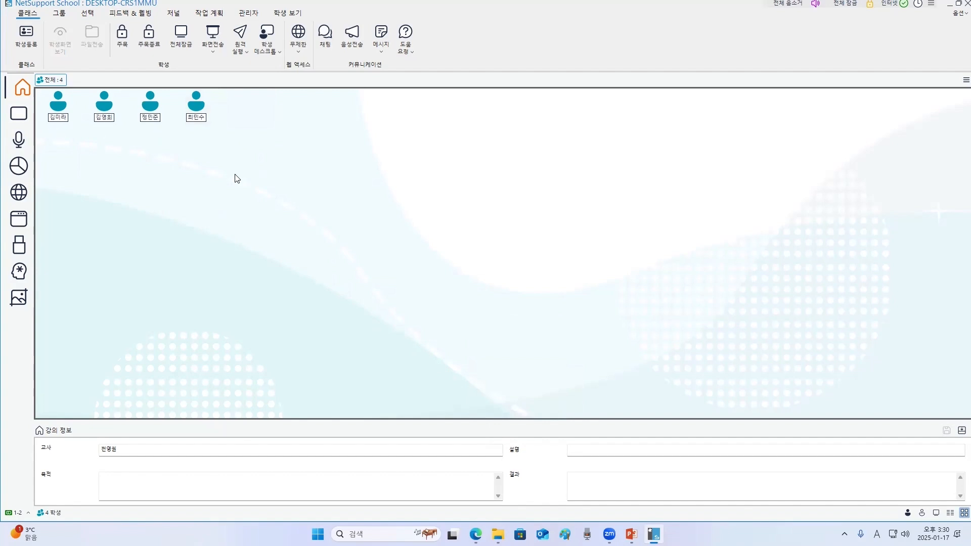
Switch to the monitor view and turn on 섬네일 확대 for the four-student thumbnail grid
left_click(23, 115)
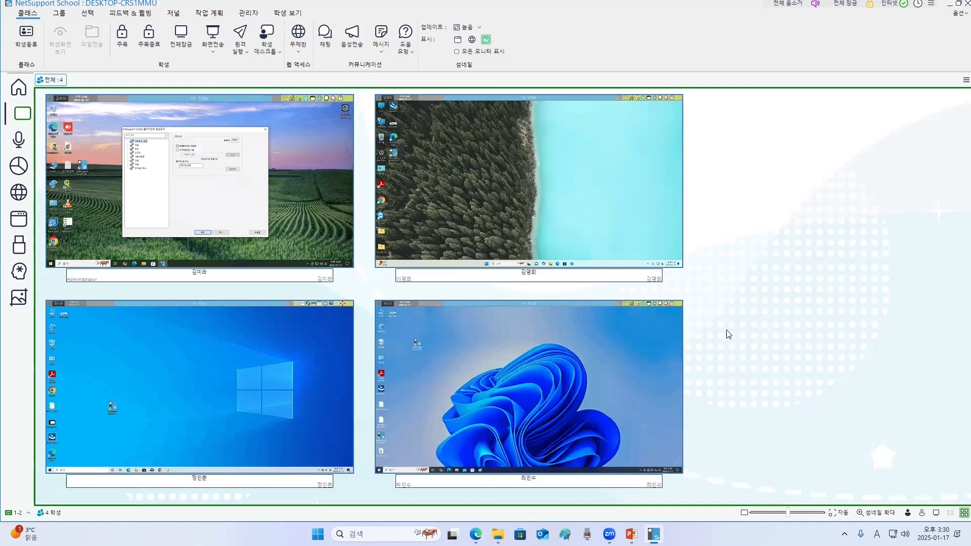
left_click(880, 513)
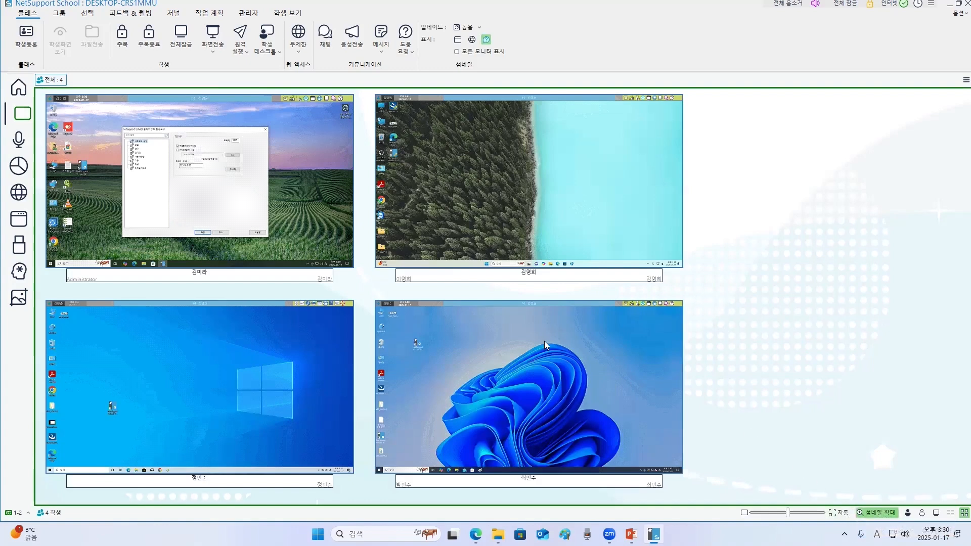
mouse_move(243, 187)
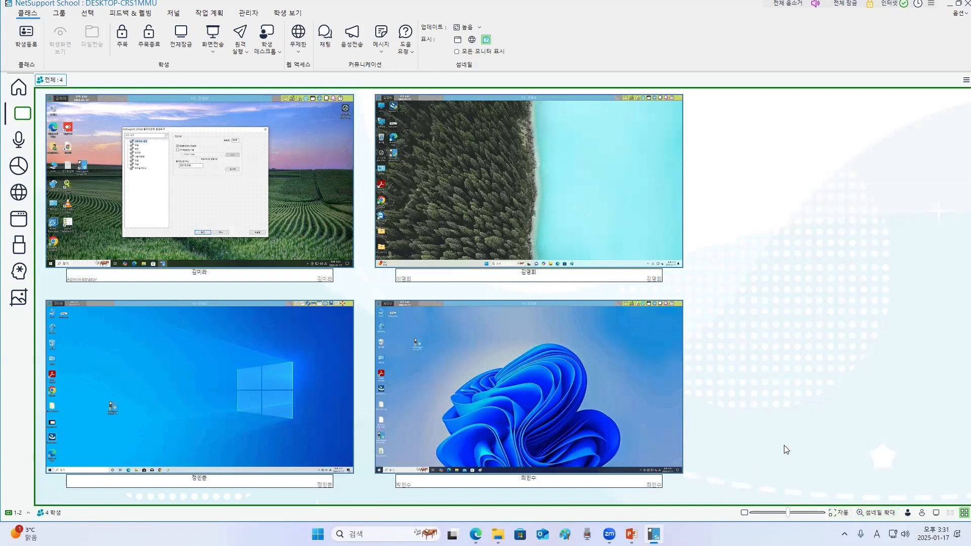
Open a remote view of the top-left student's desktop, fitted to the window with 창에 맞춤
mouse_move(198, 201)
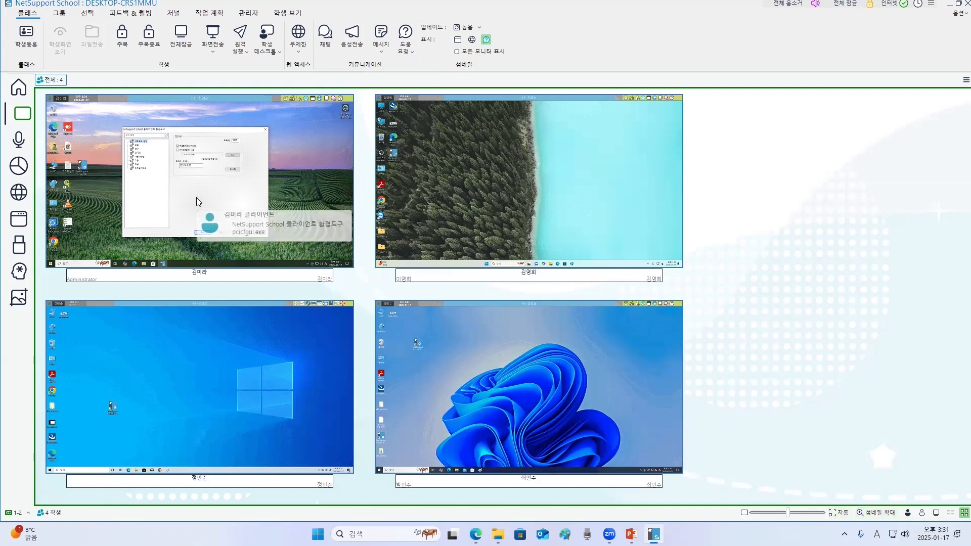
double_click(196, 201)
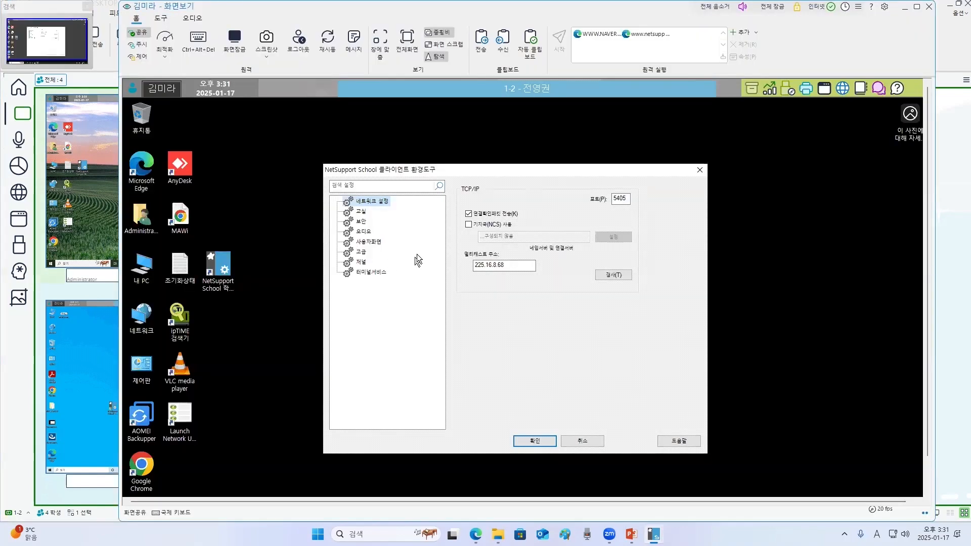
left_click(380, 40)
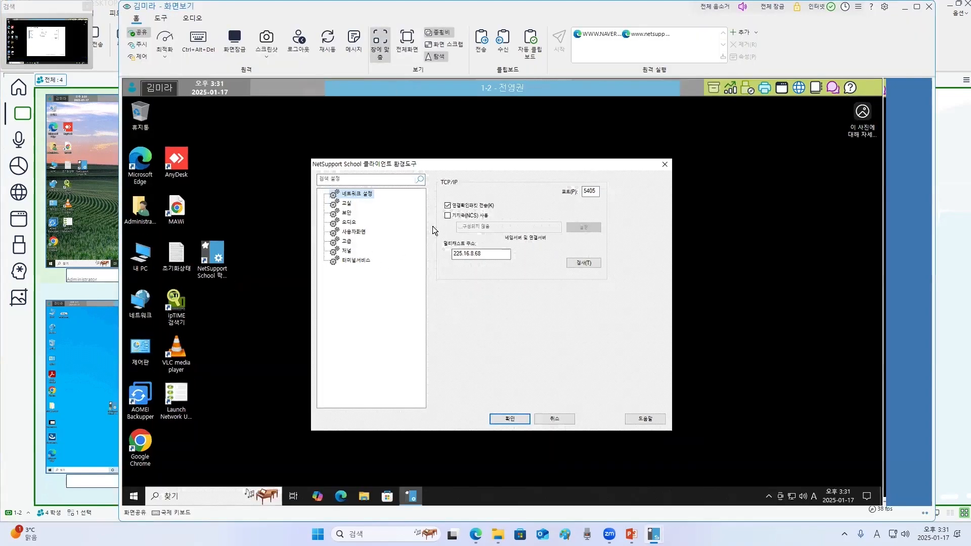
Close the student's client settings dialog, move two desktop shortcuts, launch Edge, and close the view
left_click(664, 164)
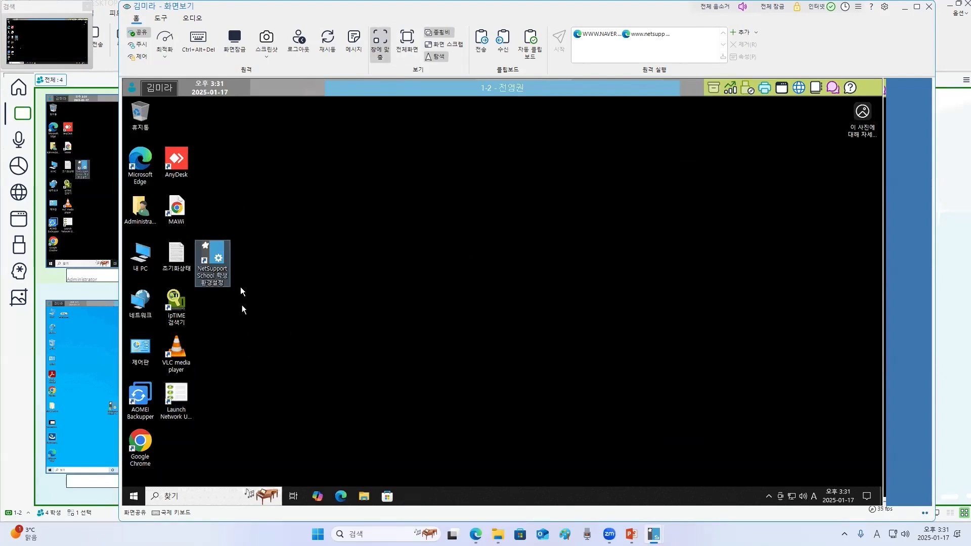
left_click_drag(214, 264, 395, 216)
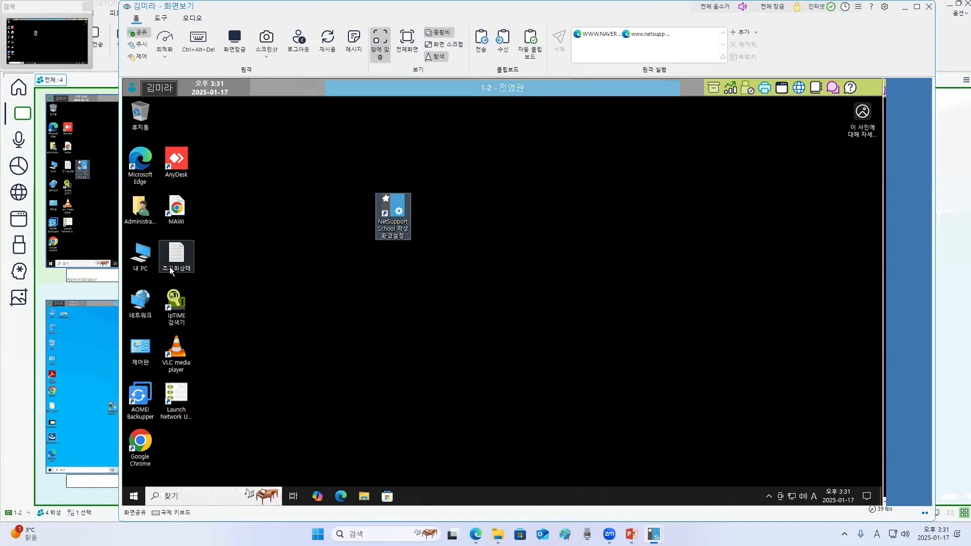
left_click_drag(176, 209, 285, 210)
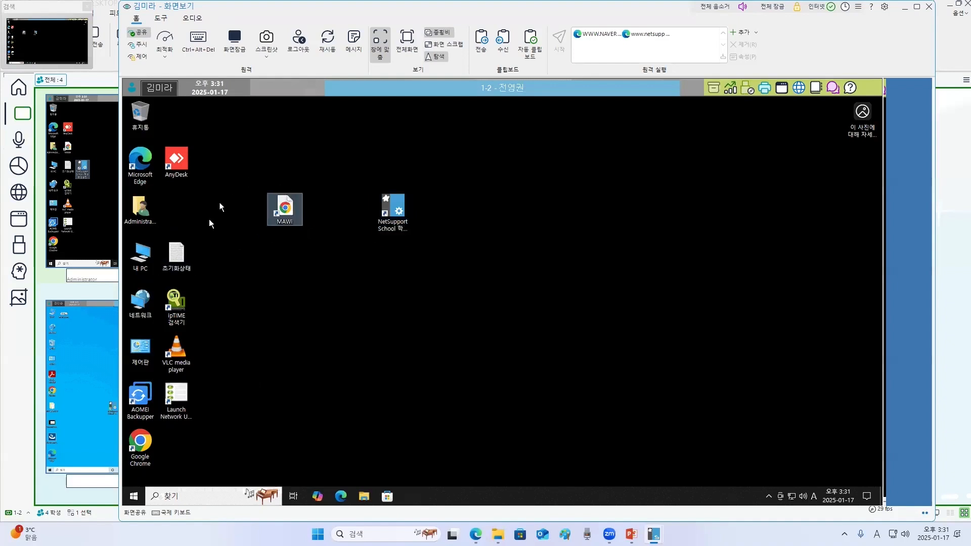
double_click(142, 163)
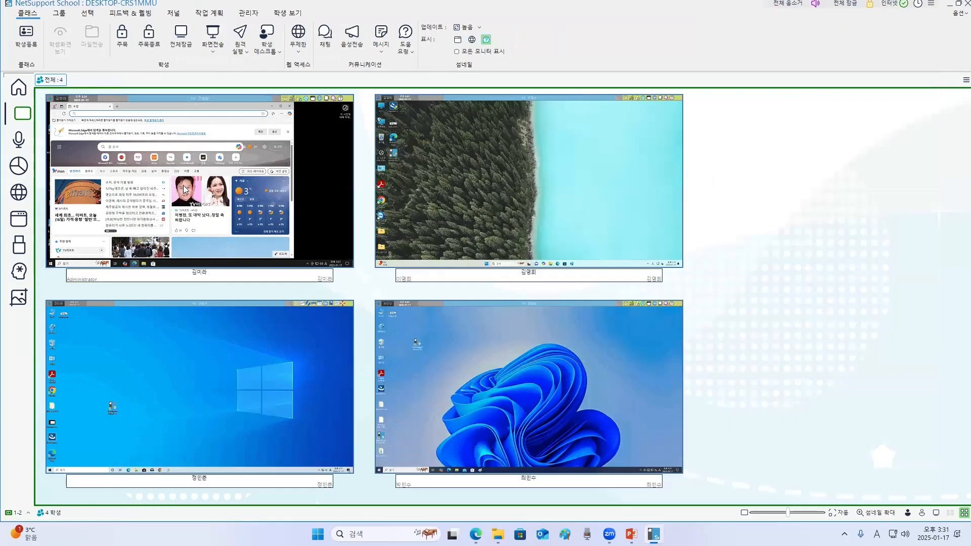
left_click(186, 191)
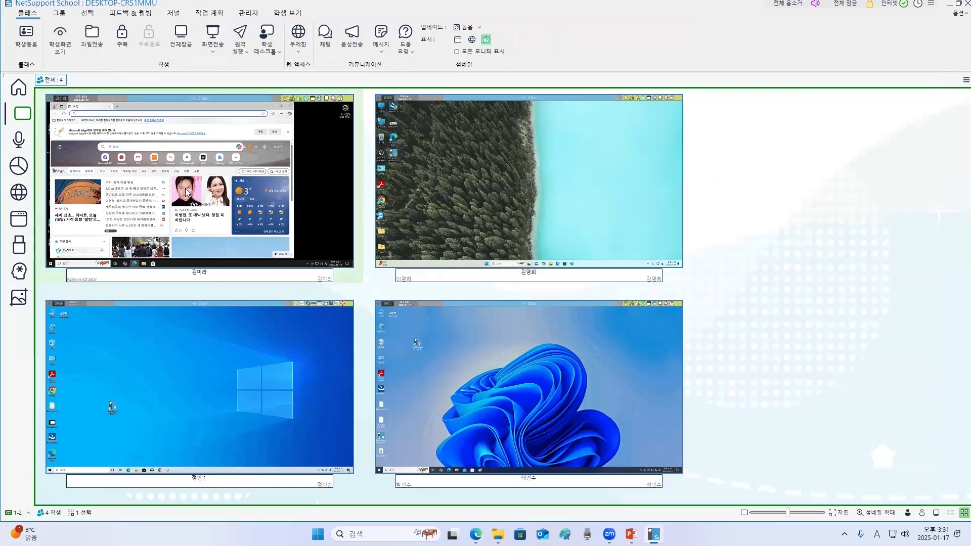
right_click(186, 191)
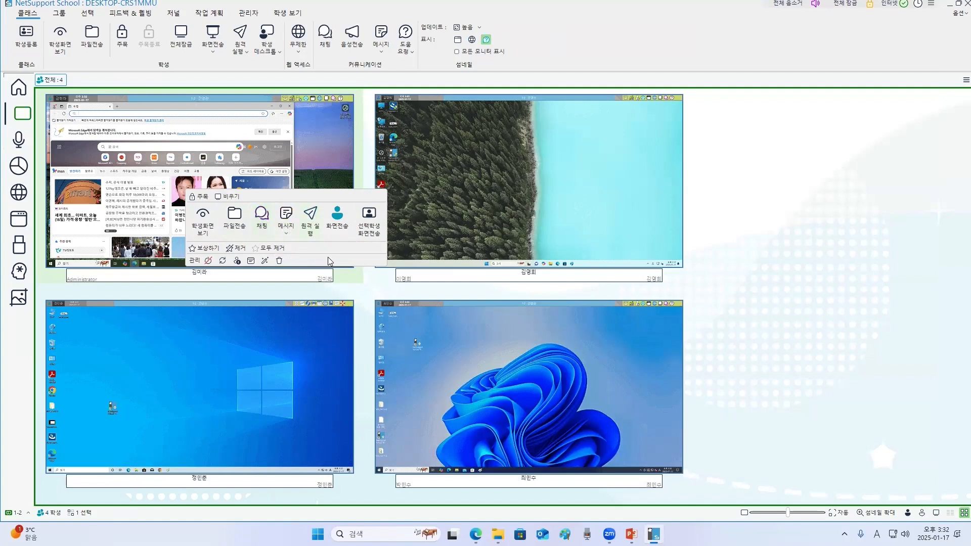
left_click(369, 234)
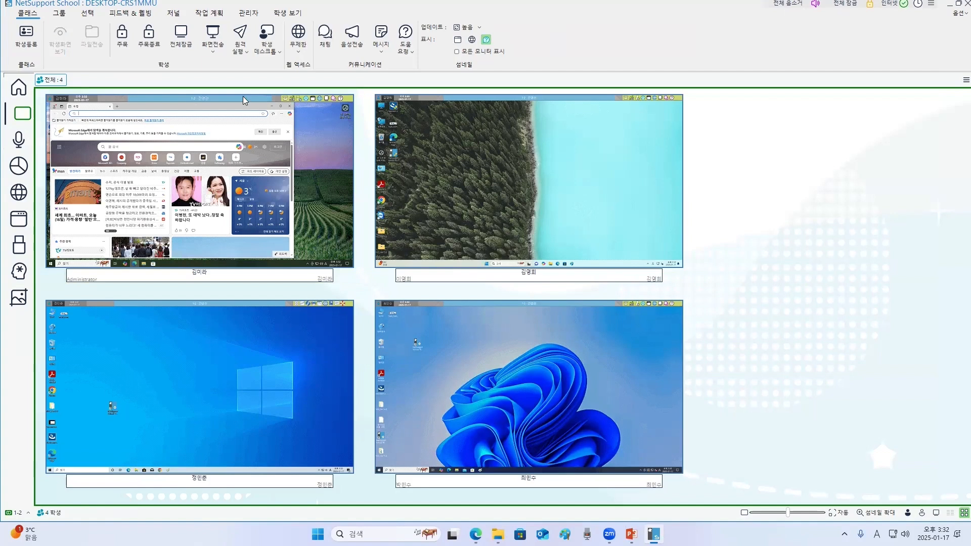
Broadcast the top-left student's screen with 선택학생 화면전송, then stop the transfer and deselect
left_click(213, 41)
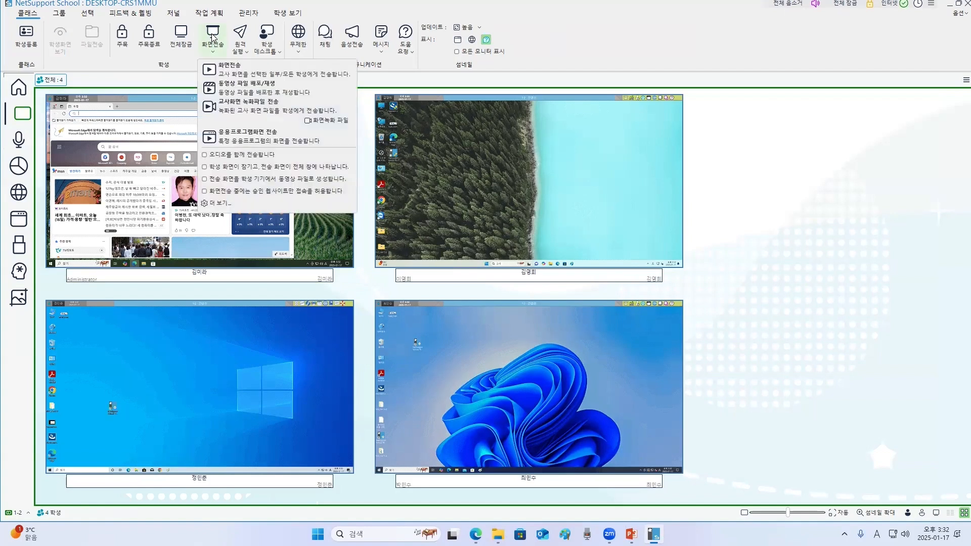
left_click(730, 214)
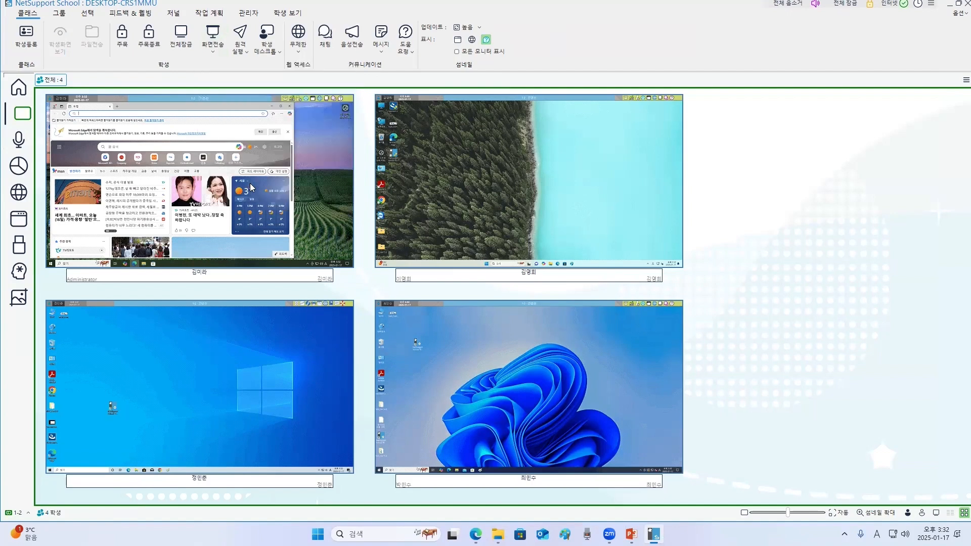
mouse_move(249, 188)
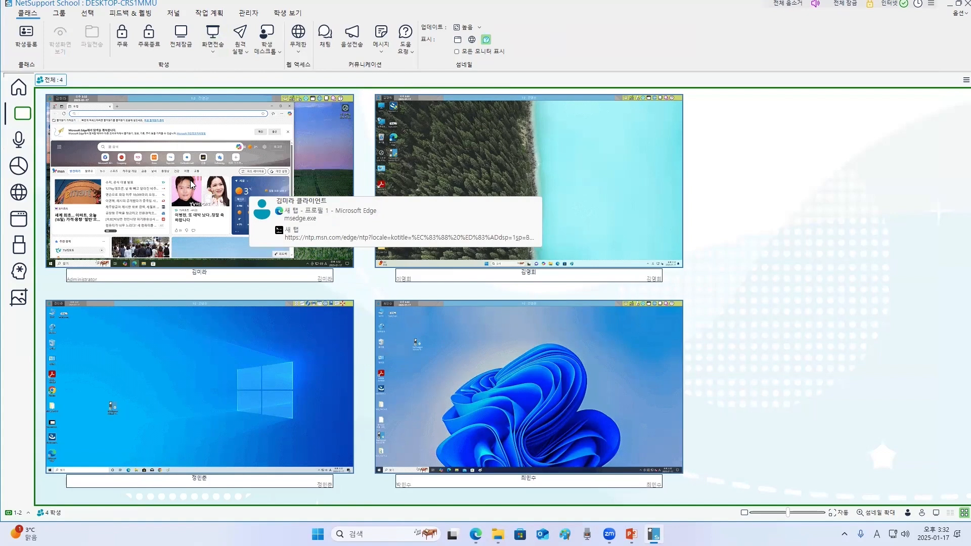
left_click(219, 175)
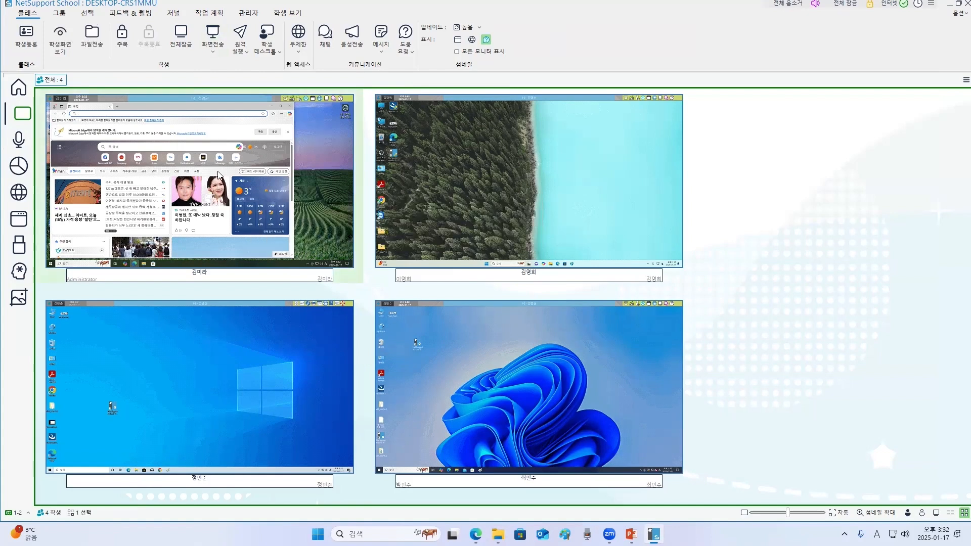
right_click(219, 175)
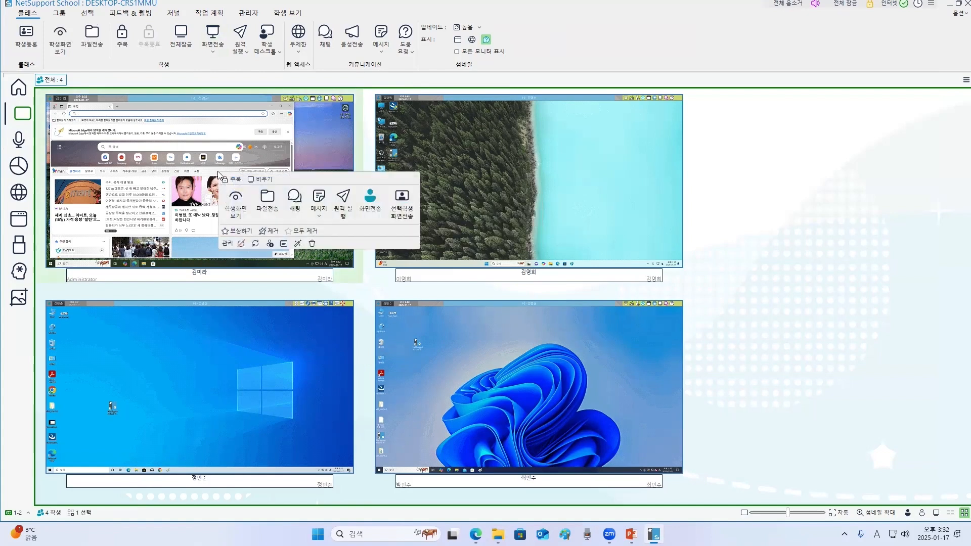
left_click(402, 207)
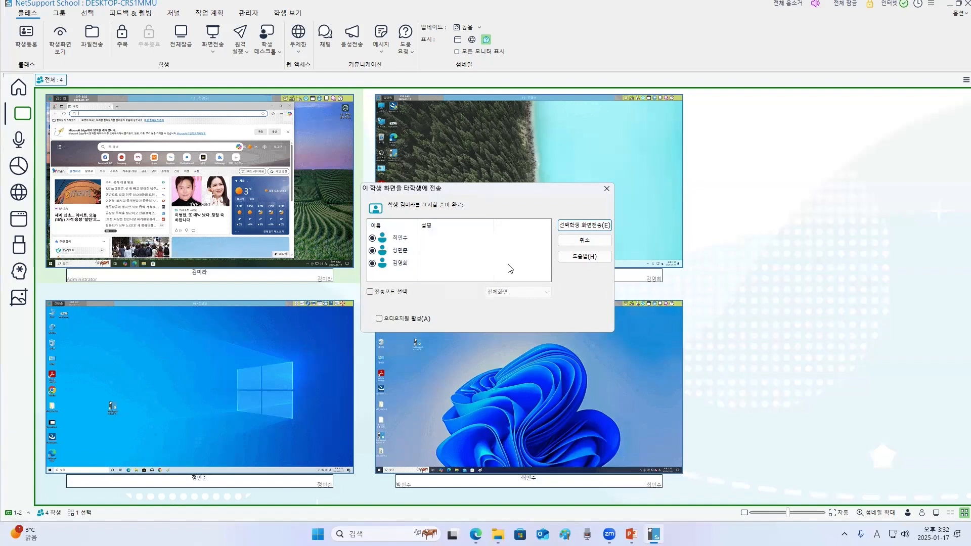
left_click(595, 226)
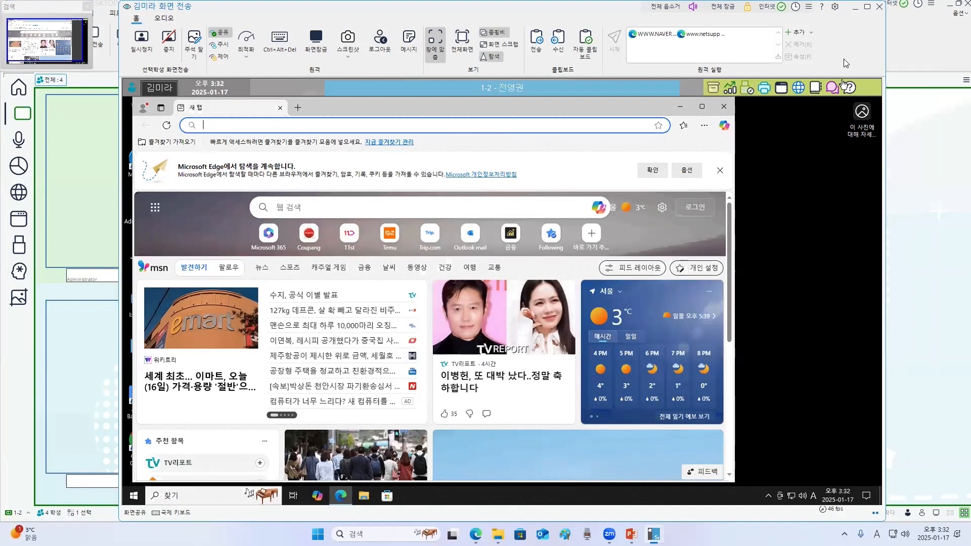
left_click(880, 7)
left_click(731, 386)
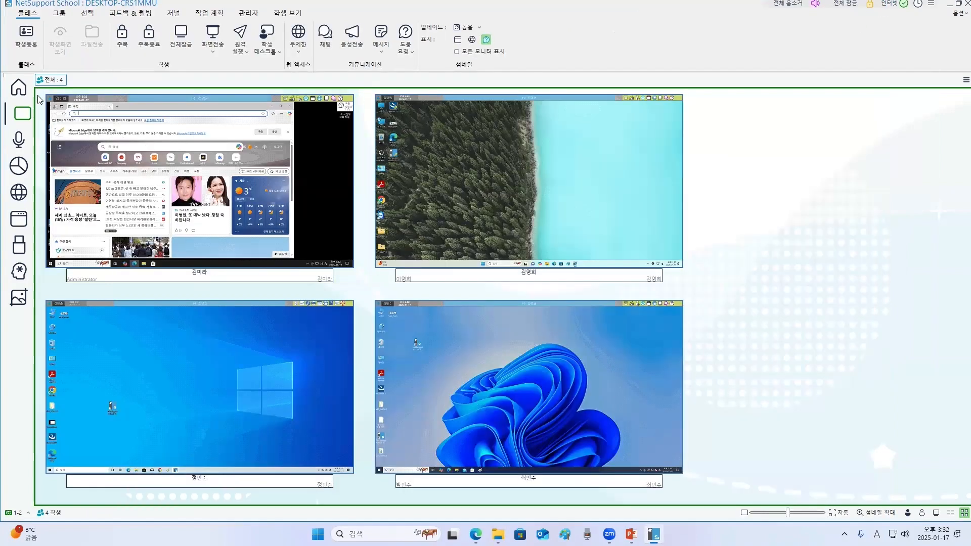
In the audio view, briefly mute the top-right student, then unmute them
left_click(22, 144)
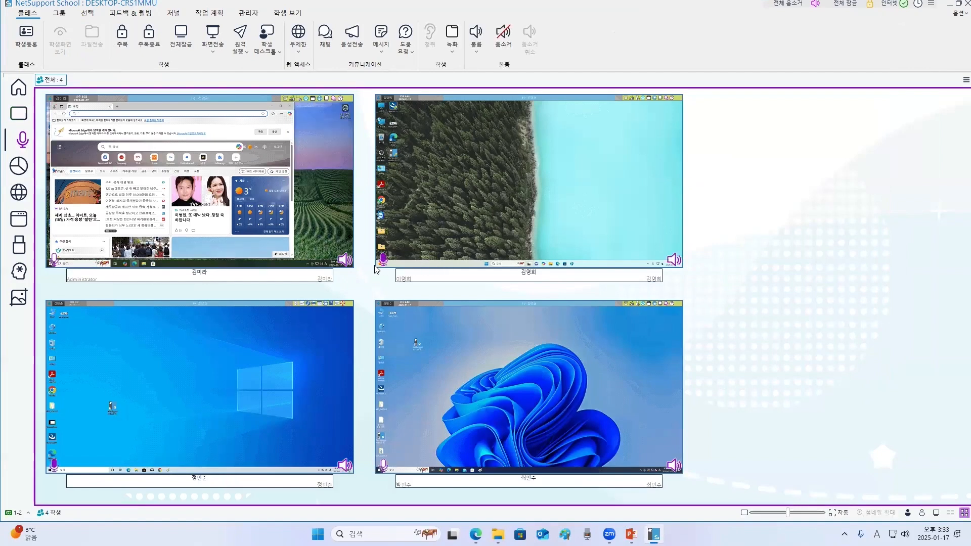
left_click(534, 223)
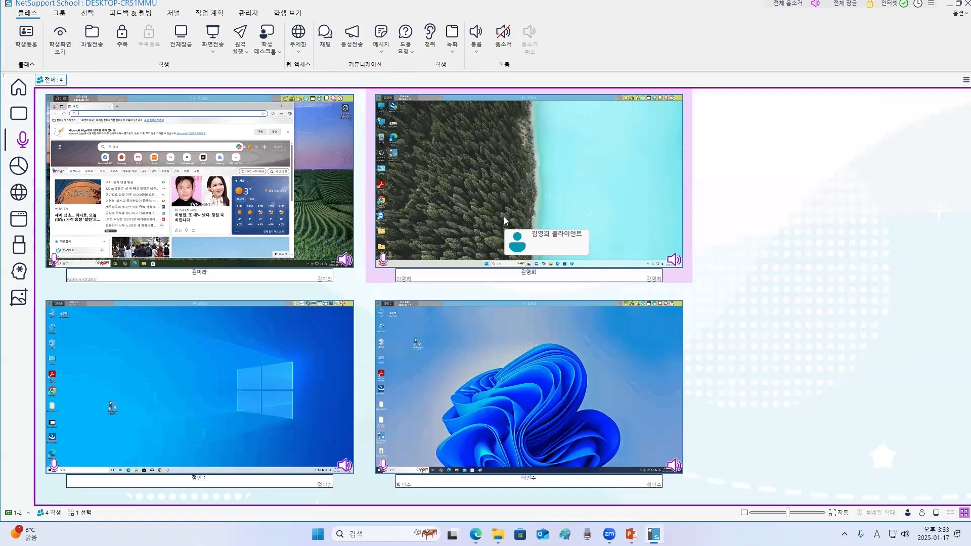
left_click(504, 38)
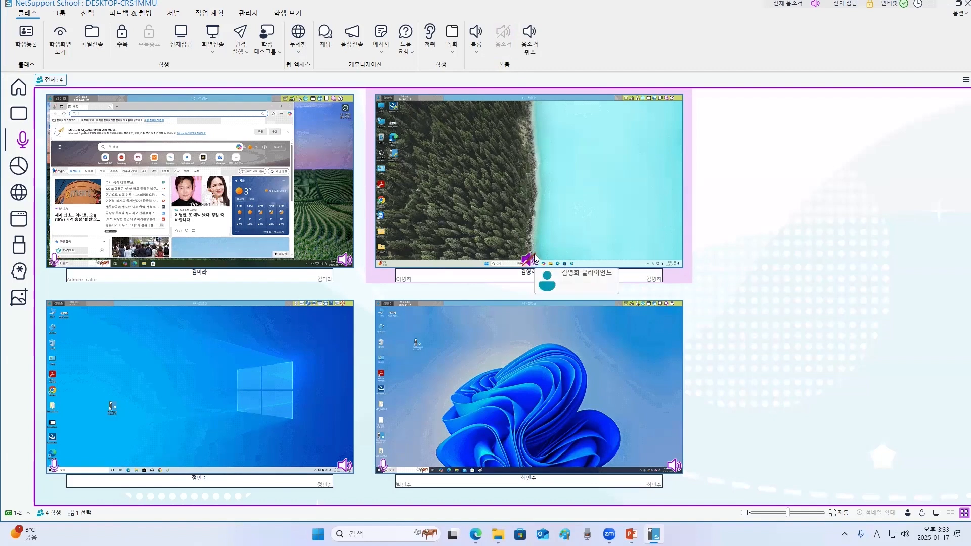
left_click(529, 33)
left_click(729, 364)
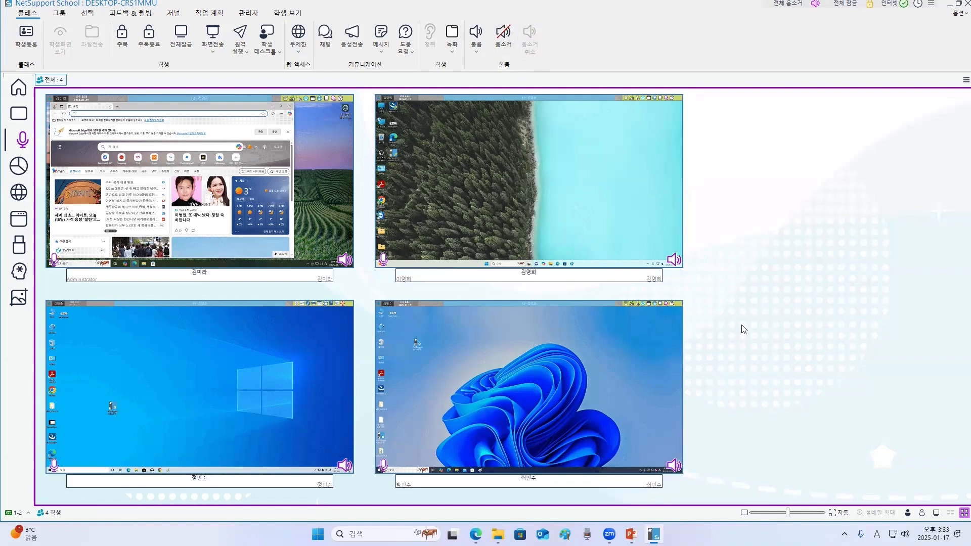
Lock the top-right student's screen for attention, then the whole class, releasing each lock
left_click(588, 237)
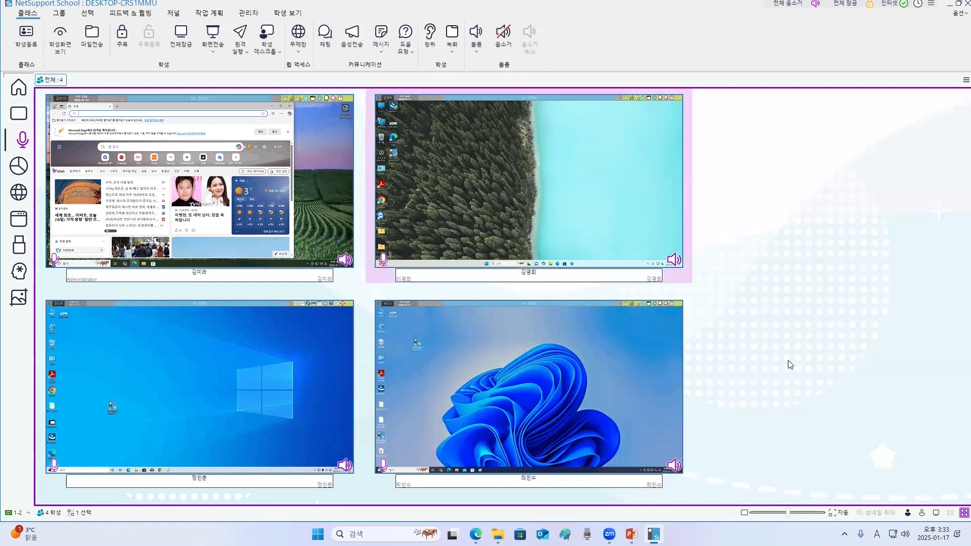
left_click(122, 43)
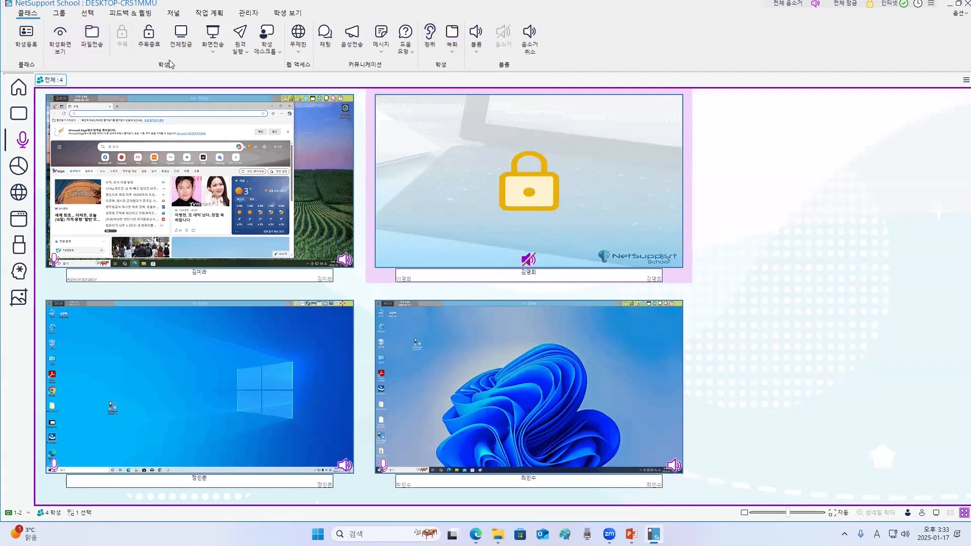
left_click(738, 292)
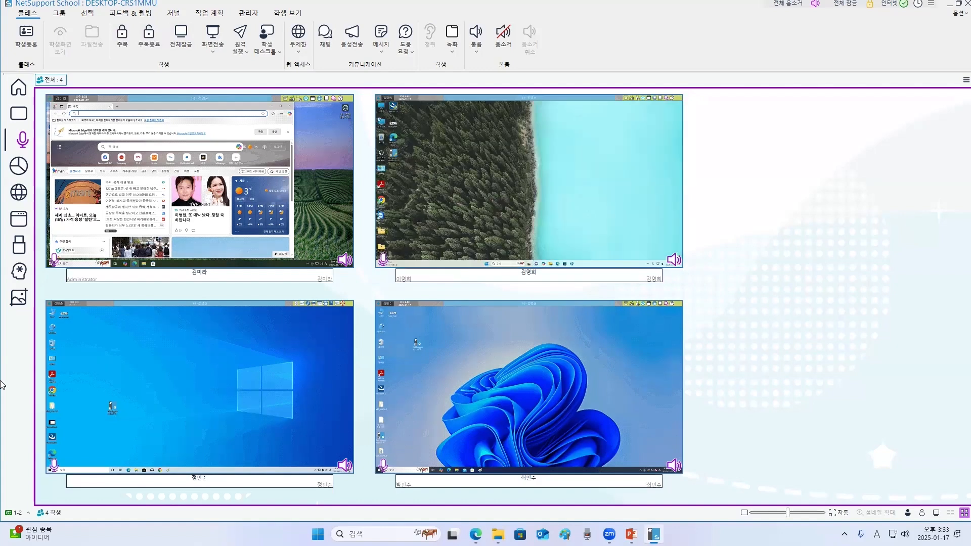
left_click_drag(763, 449, 37, 157)
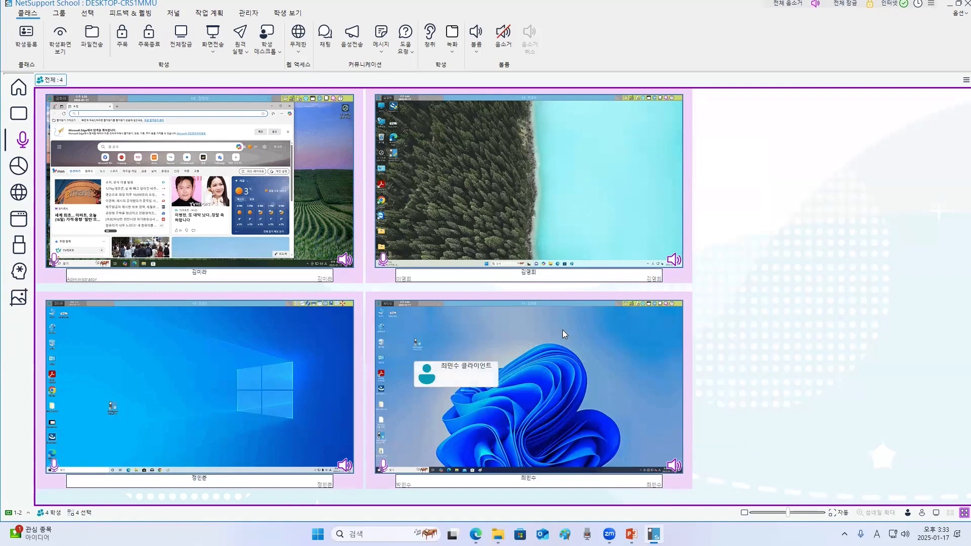
left_click(738, 295)
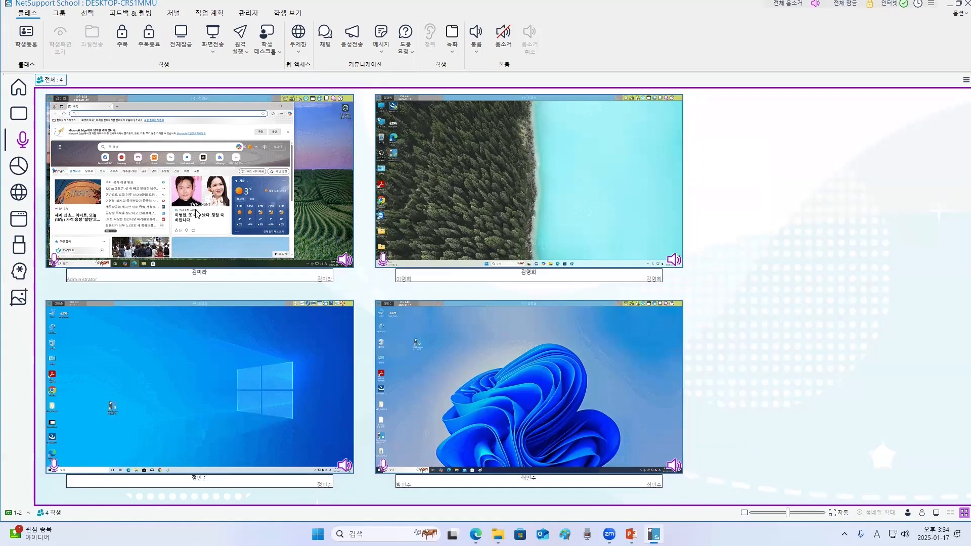
left_click(122, 37)
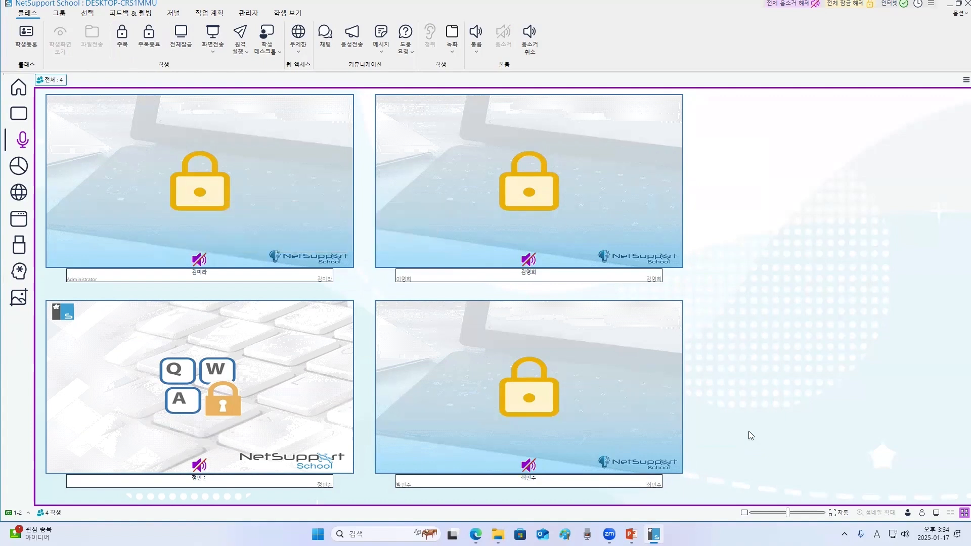
left_click(150, 39)
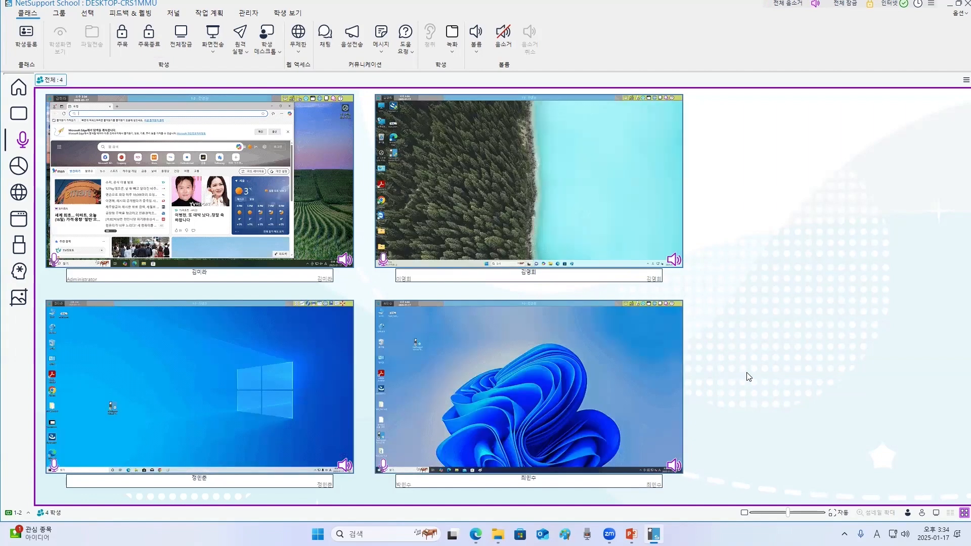
Paste the question '다음 주 현장학습 요일은 언제로 할까요?' from Notepad into the survey question field
left_click(23, 167)
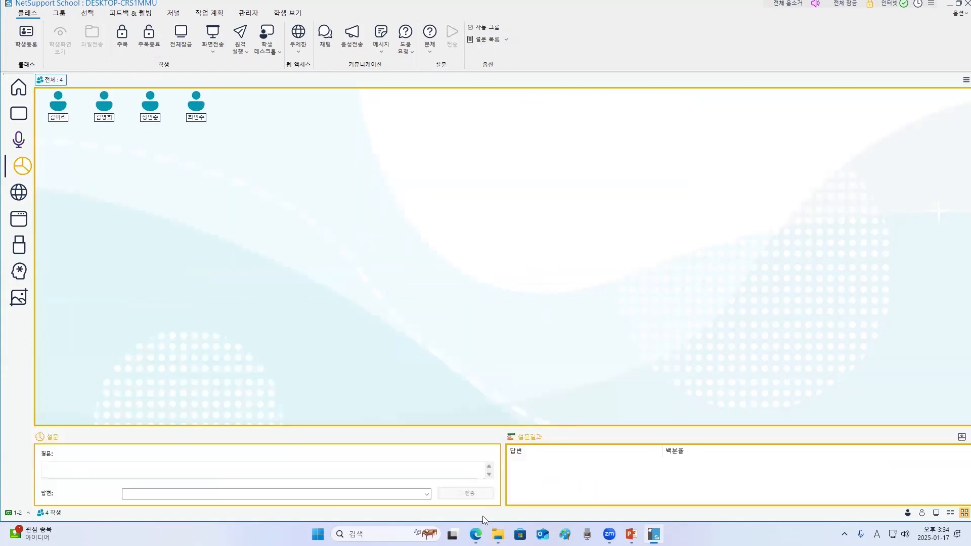
left_click(385, 534)
left_click(380, 284)
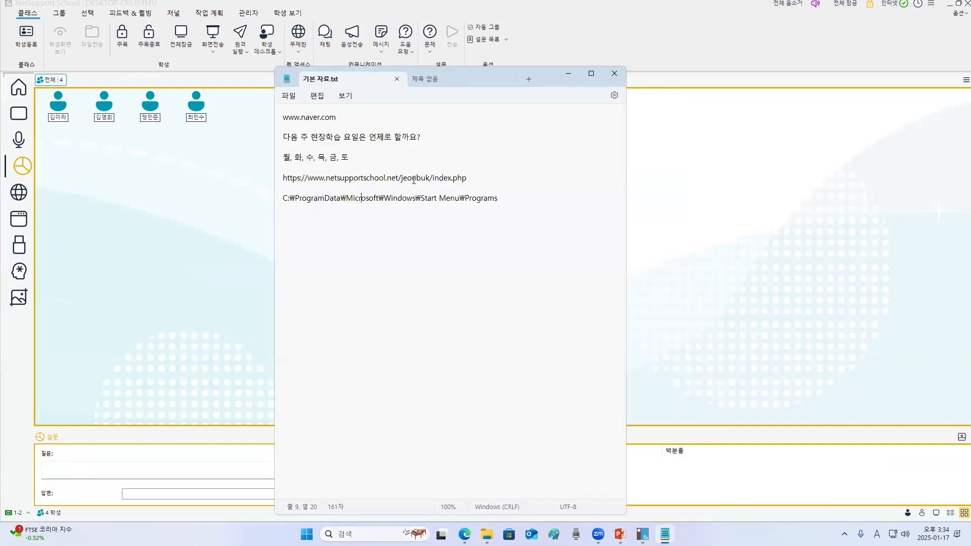
left_click_drag(445, 143, 251, 137)
key("ctrl+c")
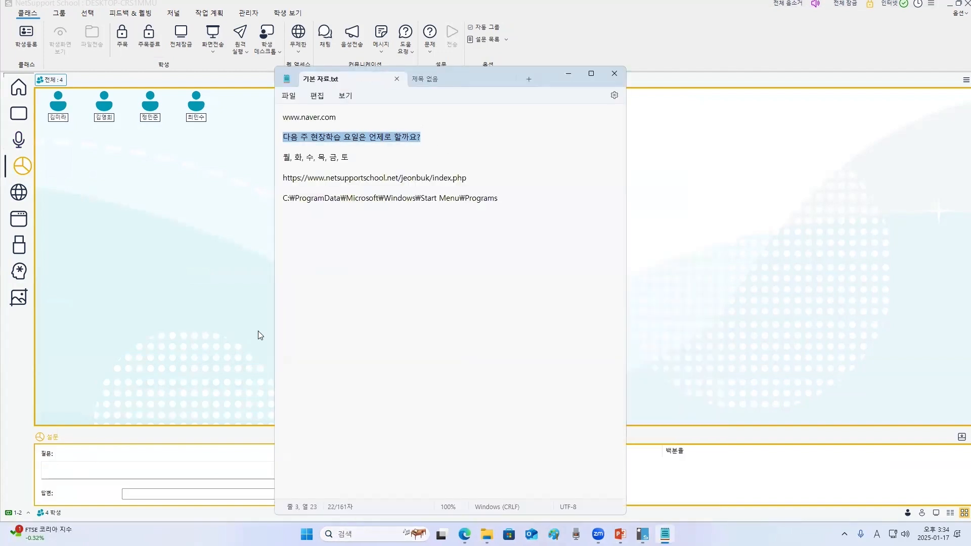
left_click(160, 468)
key("ctrl+v")
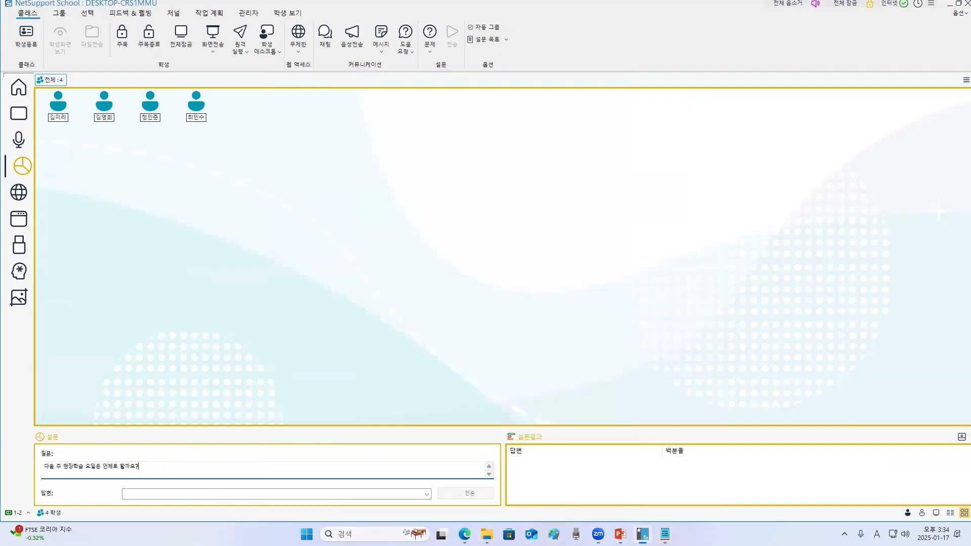
Paste the answers 월, 화, 수, 목, 금, 토 into the survey answer field
left_click(665, 534)
left_click_drag(354, 158, 252, 164)
key("ctrl+c")
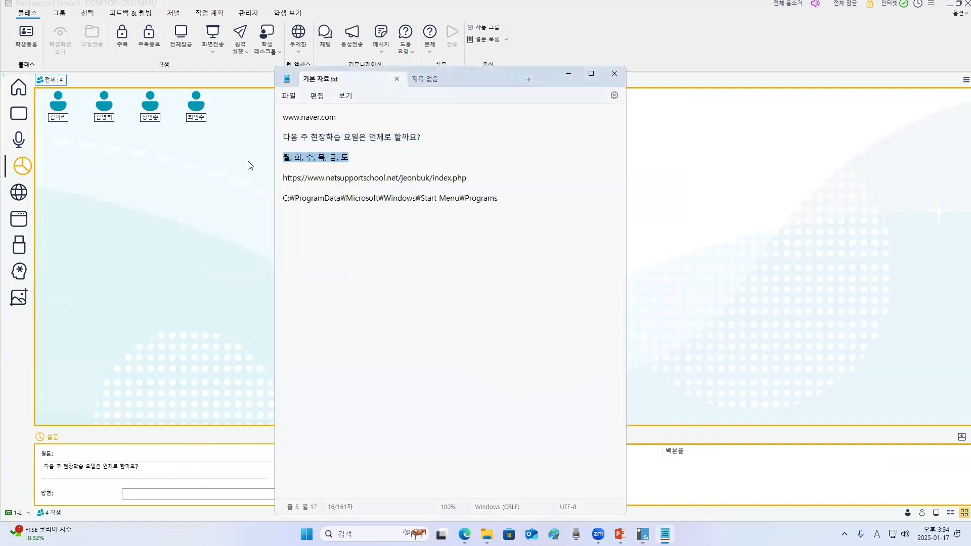
left_click(569, 74)
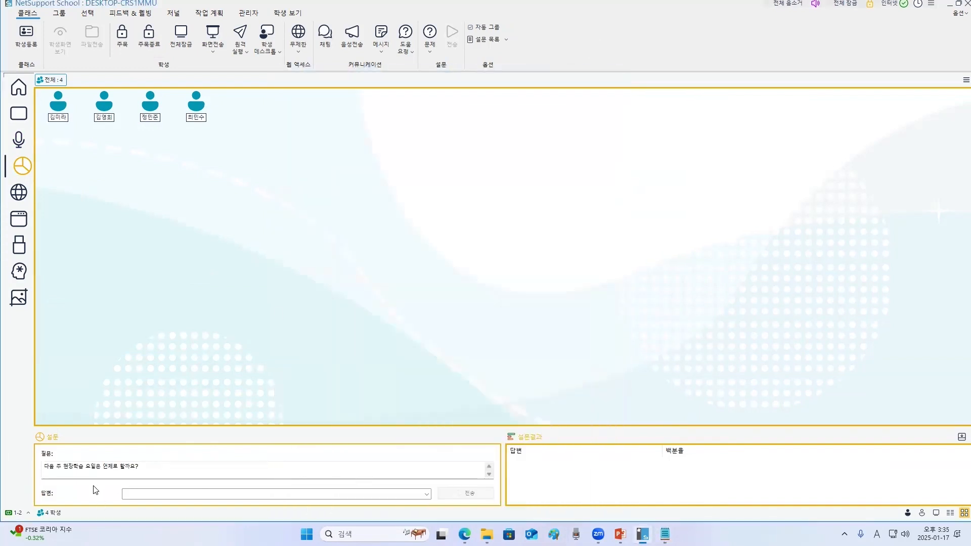
left_click(155, 494)
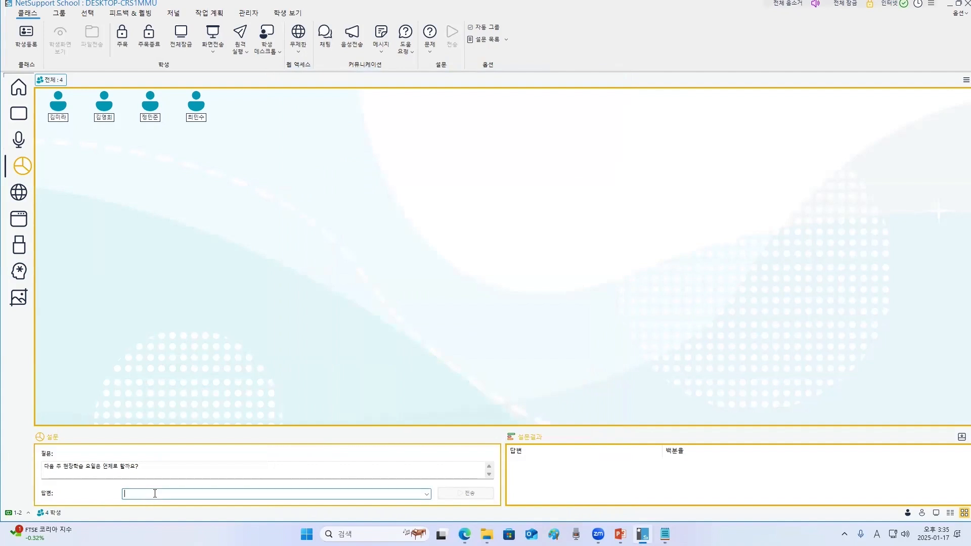
key("ctrl+v")
Send the survey to all students and answer 월 on the top-left student's screen
left_click(480, 496)
left_click(19, 114)
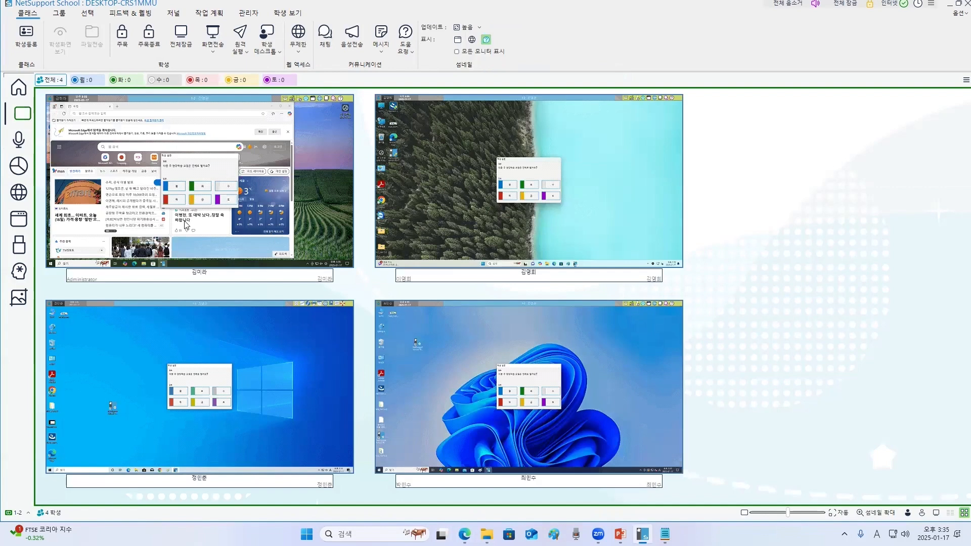
double_click(208, 195)
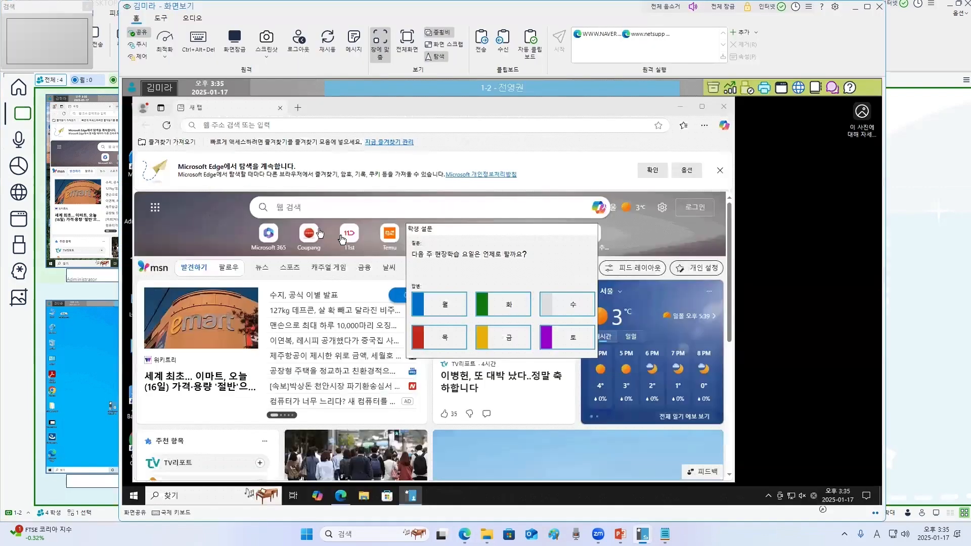
double_click(444, 306)
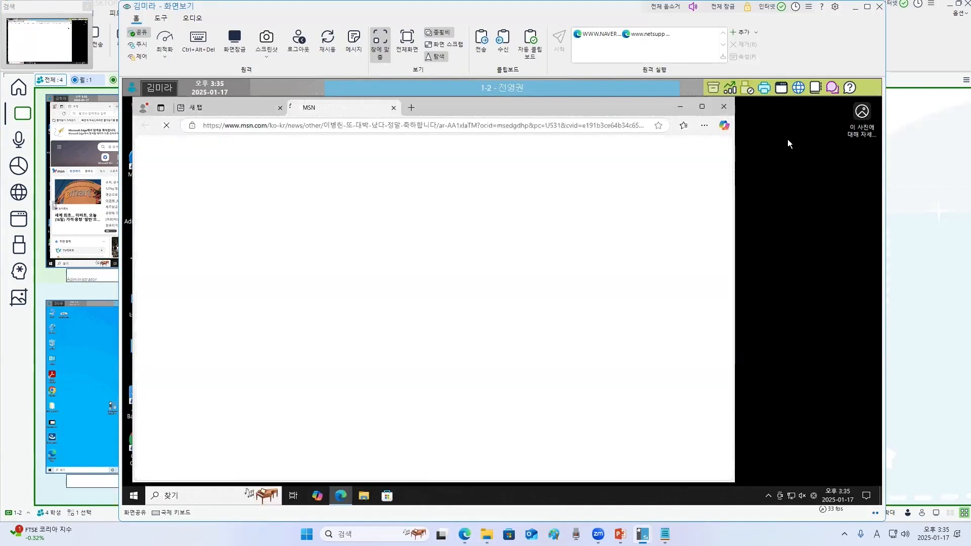
left_click(880, 6)
Answer 월 on the top-right student's screen
left_click(522, 191)
double_click(522, 189)
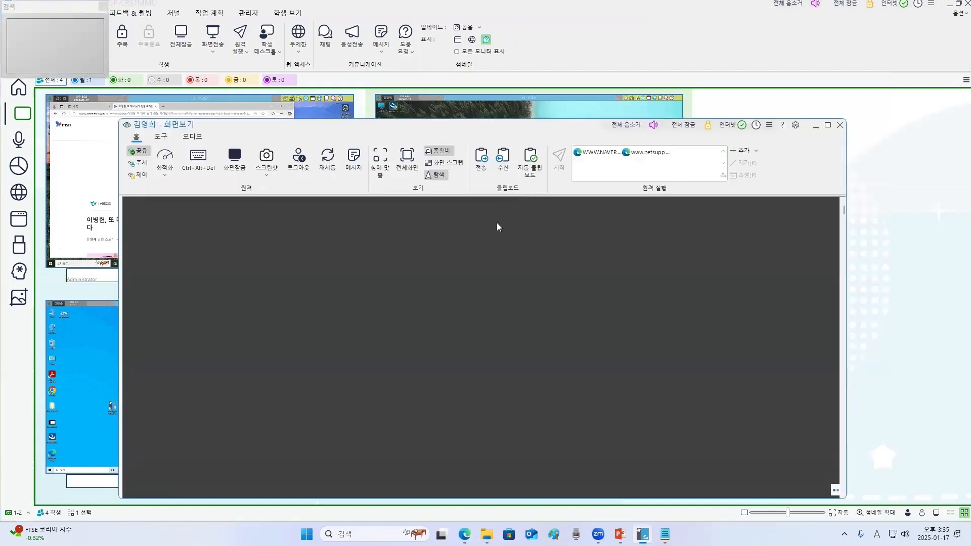
left_click(425, 367)
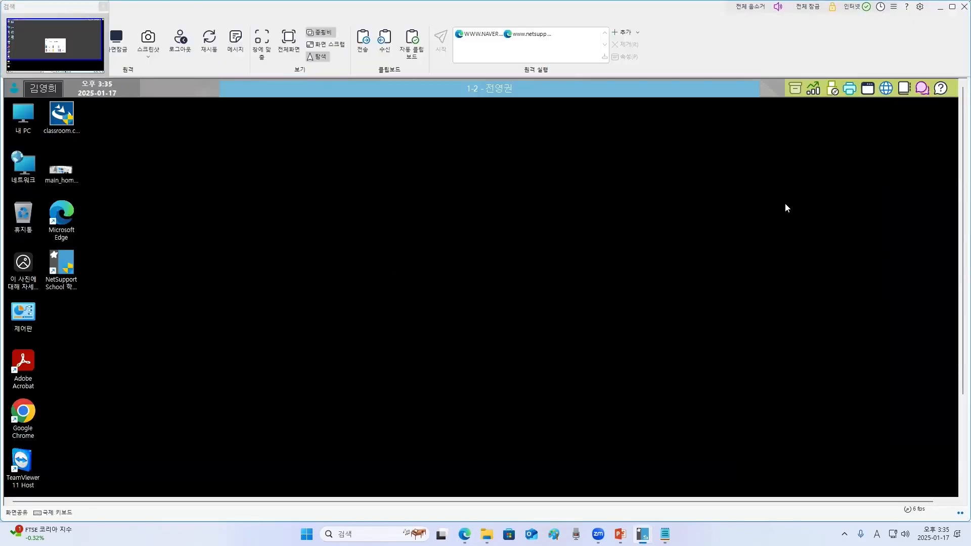
left_click(953, 6)
left_click(862, 61)
Answer 화 and 금 on the remaining two students' screens and view the survey results
double_click(218, 408)
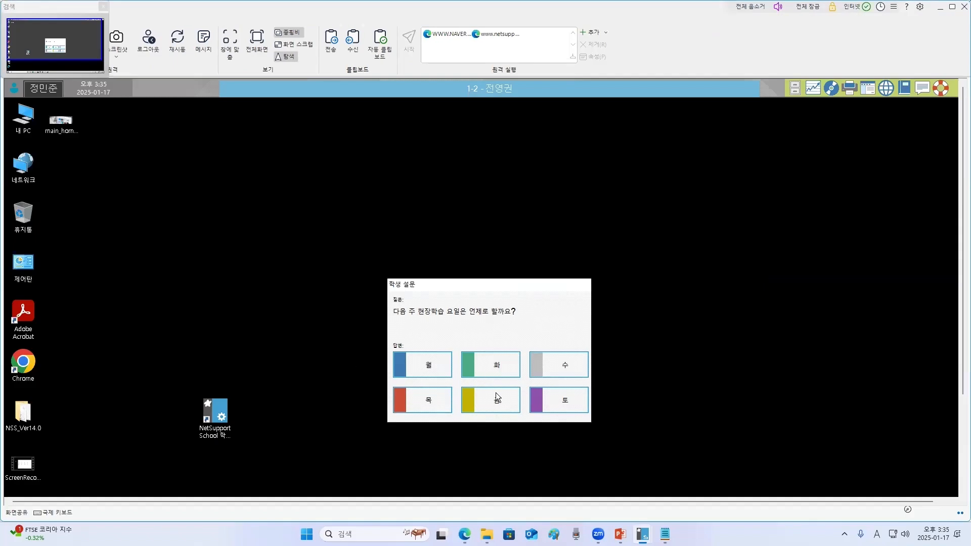
left_click(496, 365)
left_click(935, 8)
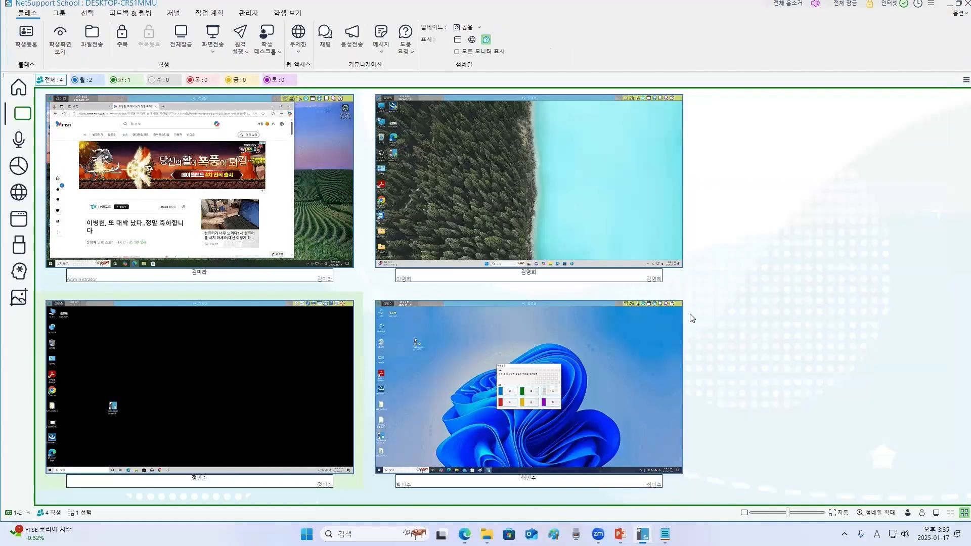
double_click(557, 398)
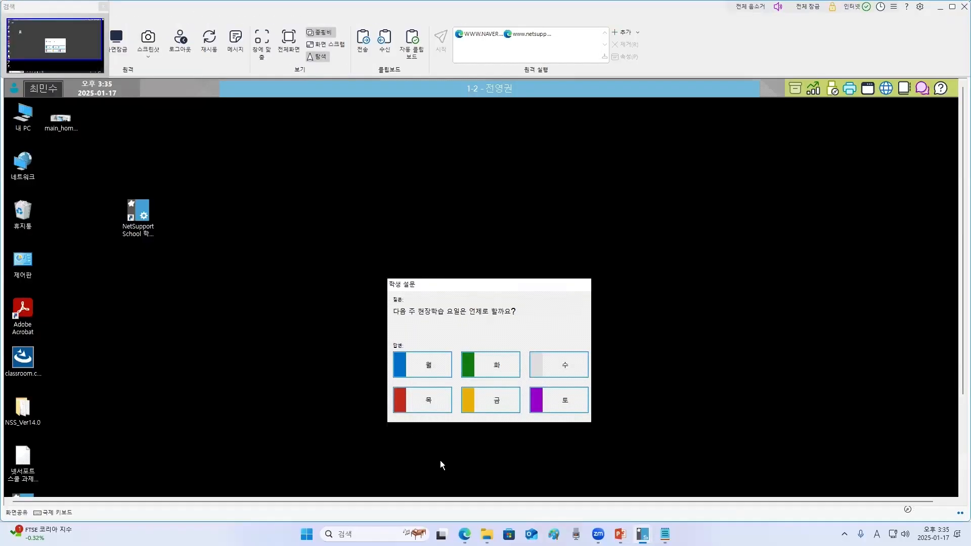
left_click(488, 403)
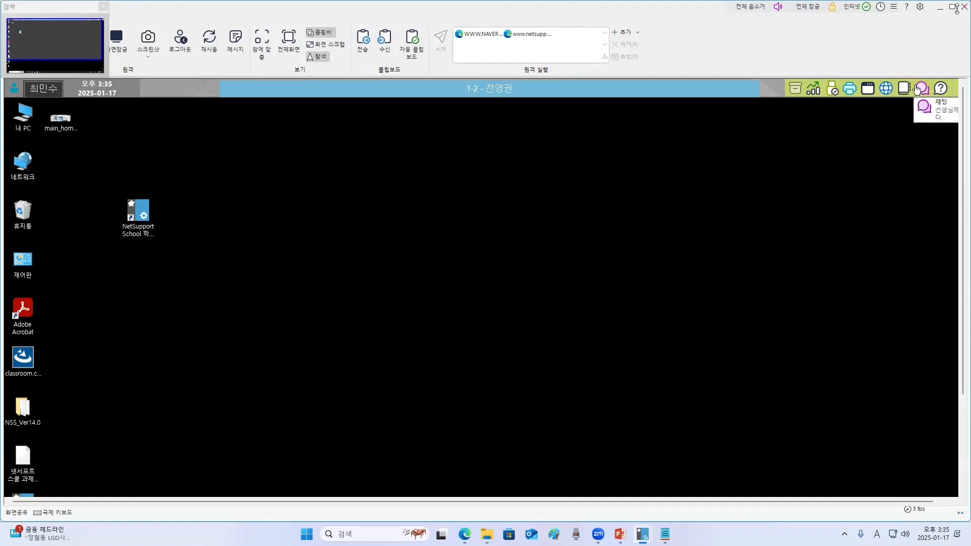
left_click(964, 6)
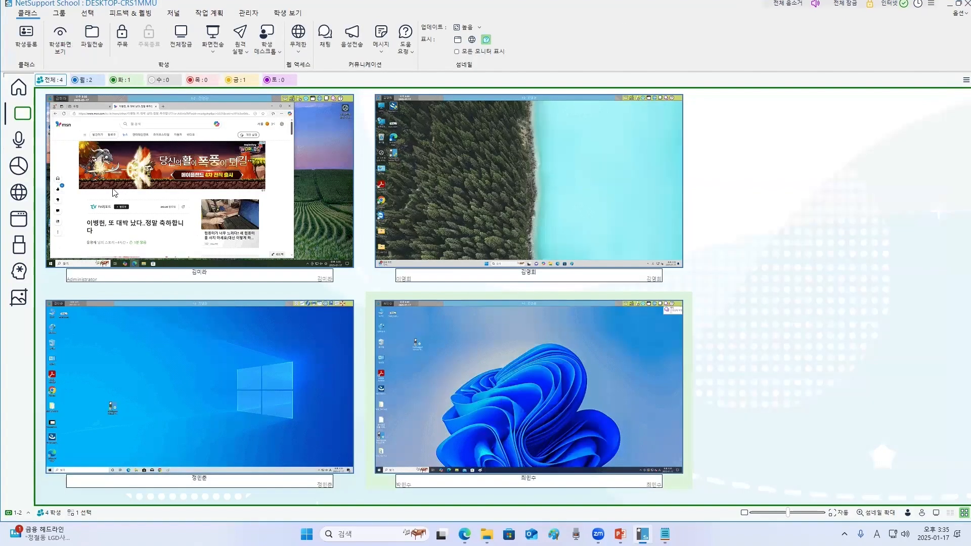
left_click(19, 166)
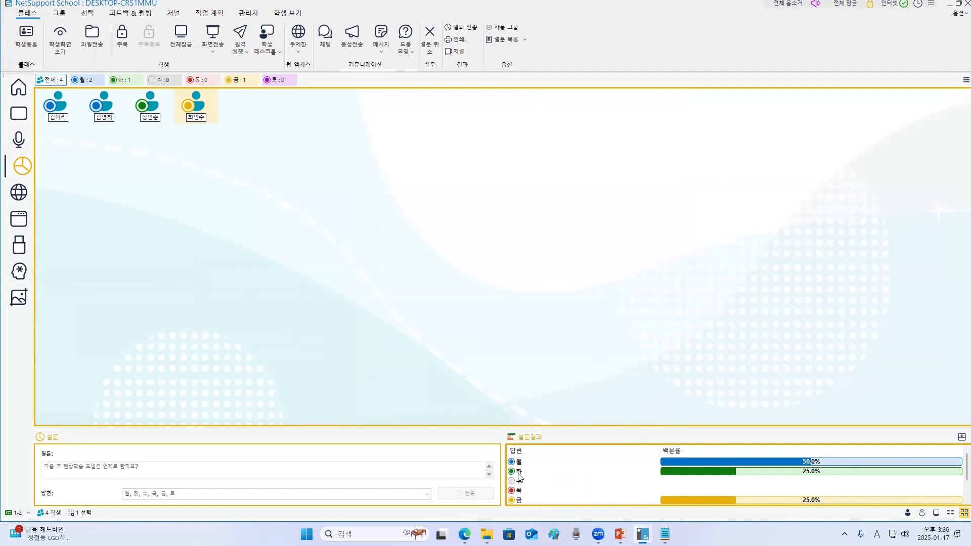
left_click(267, 212)
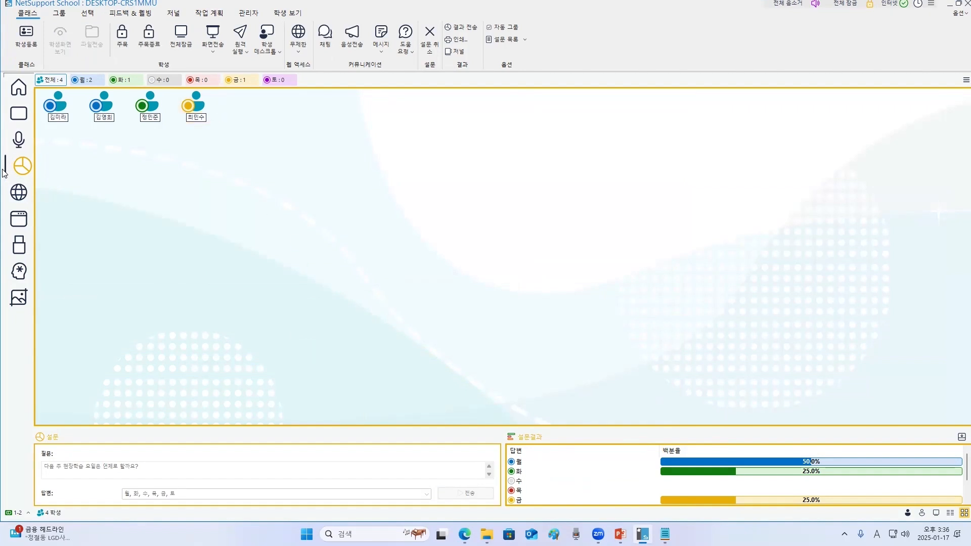
left_click(489, 27)
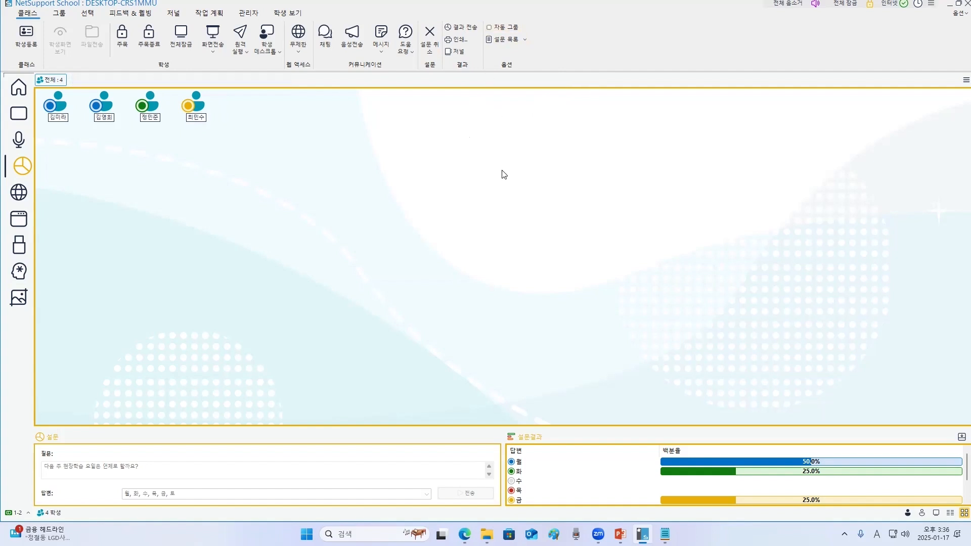
left_click(490, 28)
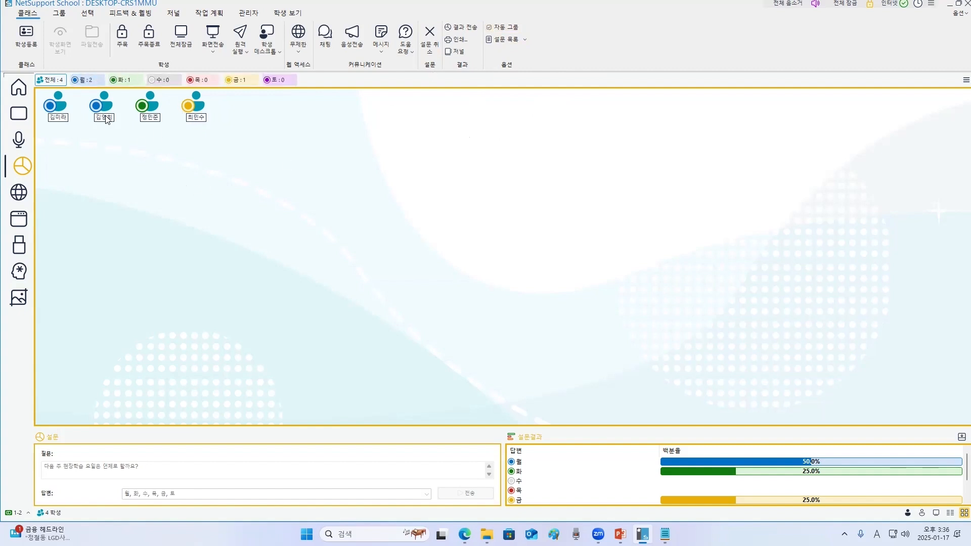
left_click(87, 82)
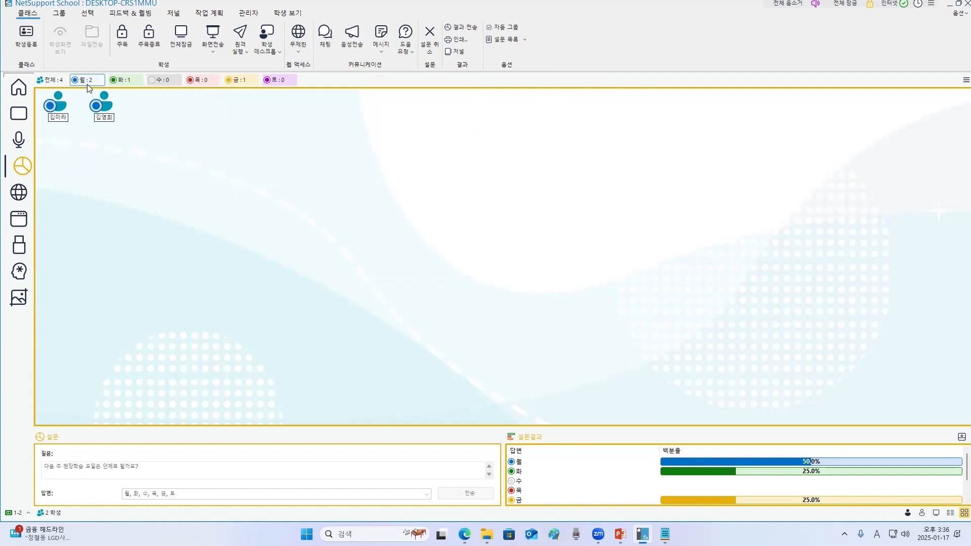
left_click(124, 82)
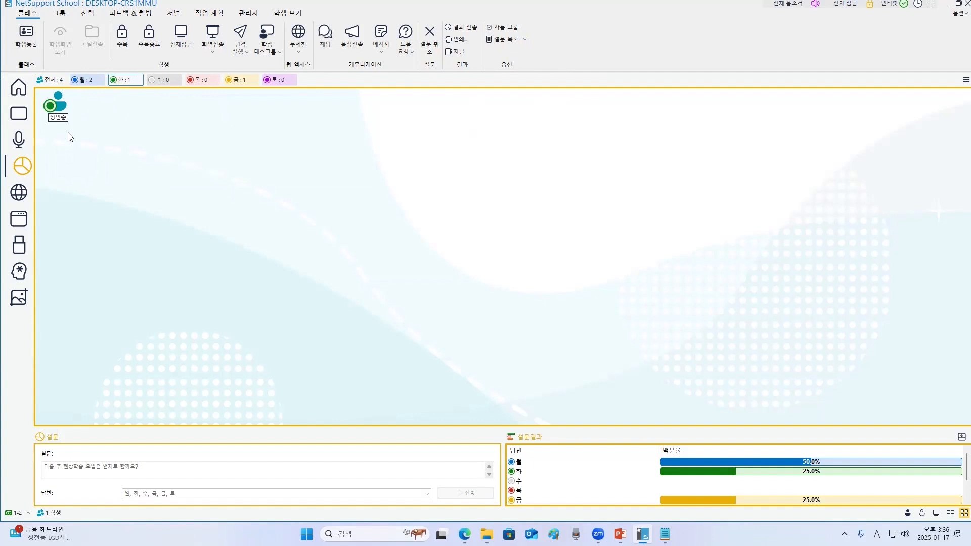
left_click(236, 80)
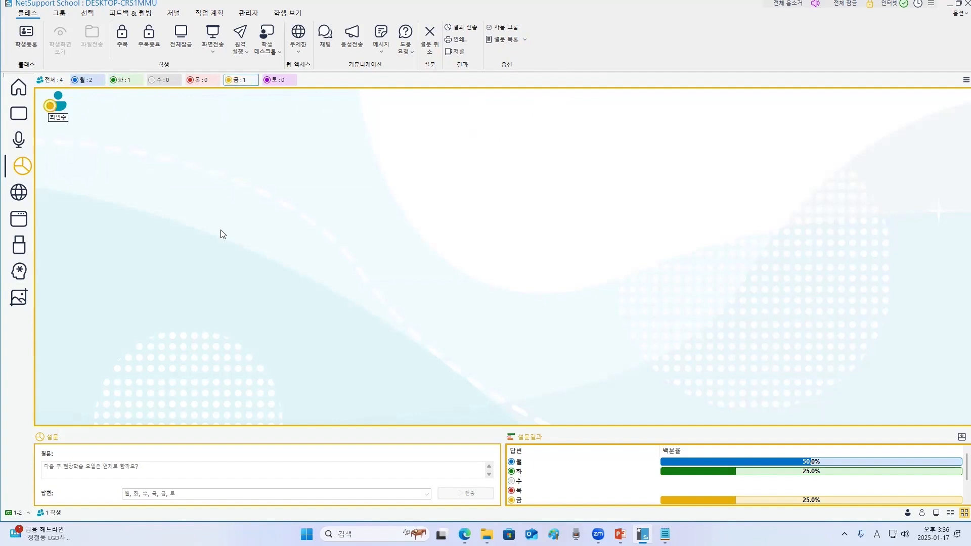
left_click(51, 80)
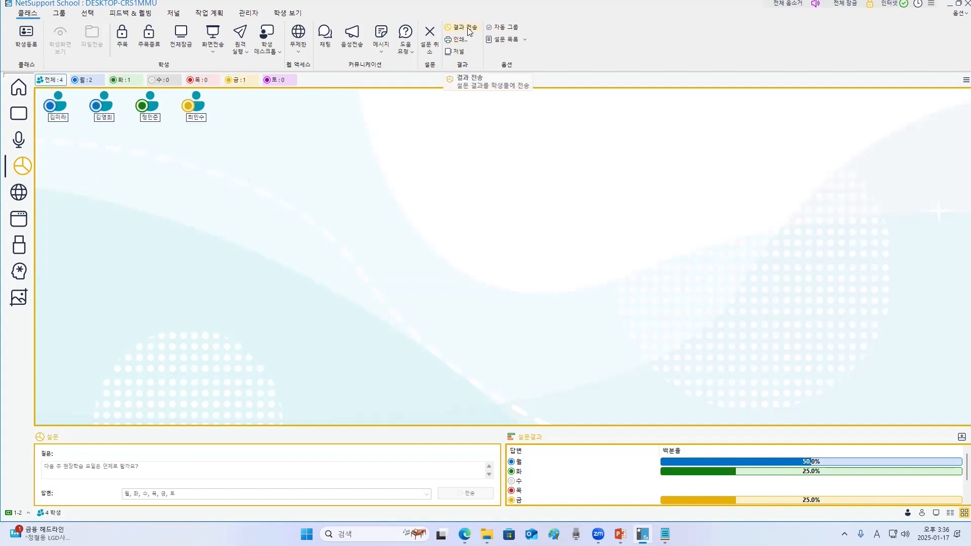
Check the survey result pie chart on a student's screen
left_click(22, 117)
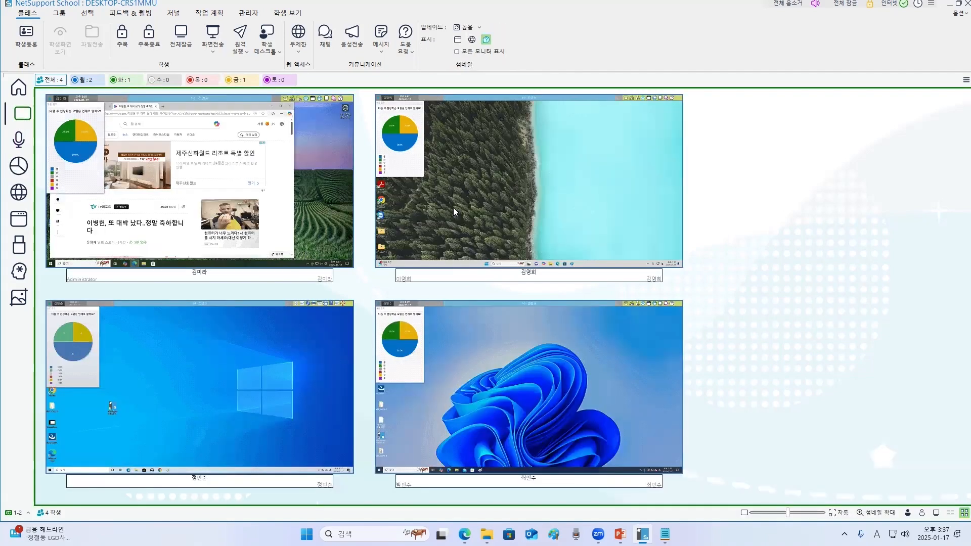
double_click(455, 211)
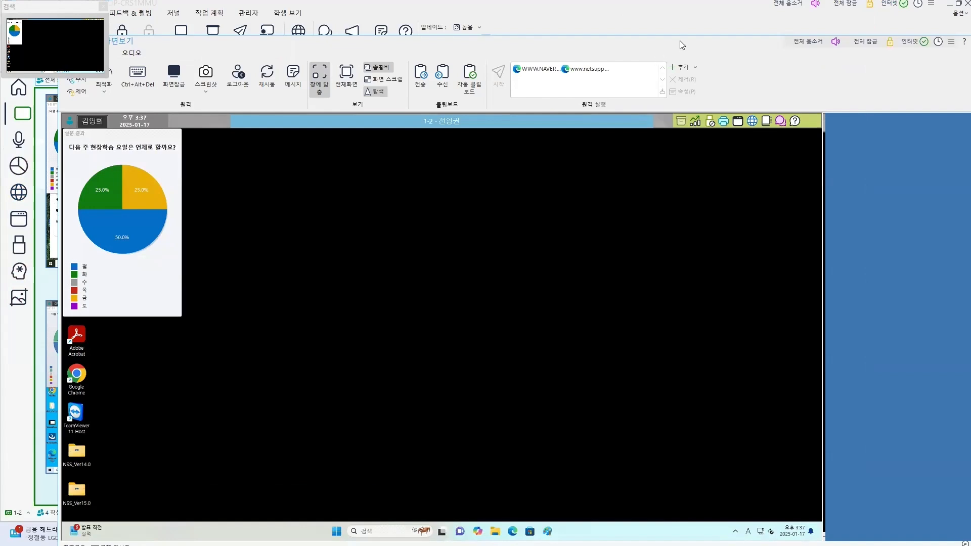
left_click_drag(680, 41, 620, 38)
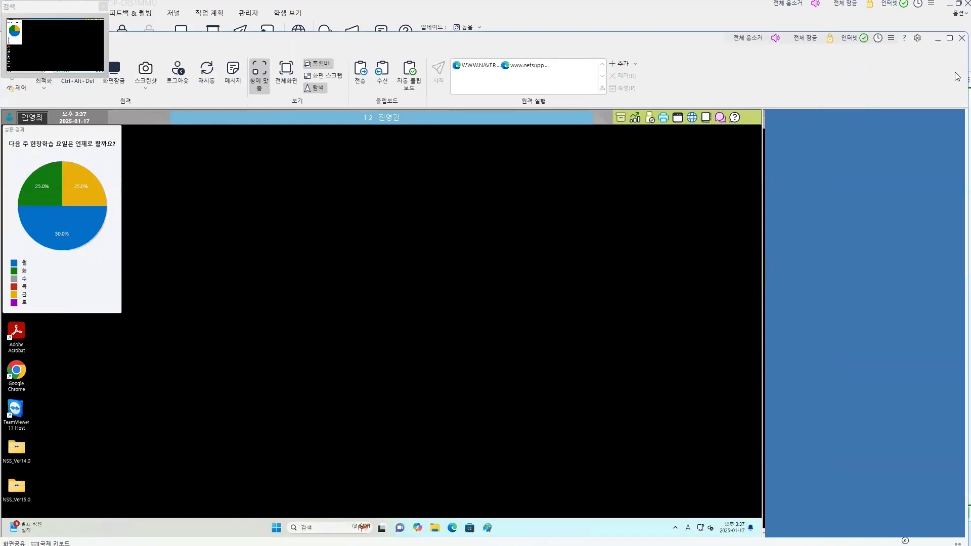
left_click(956, 38)
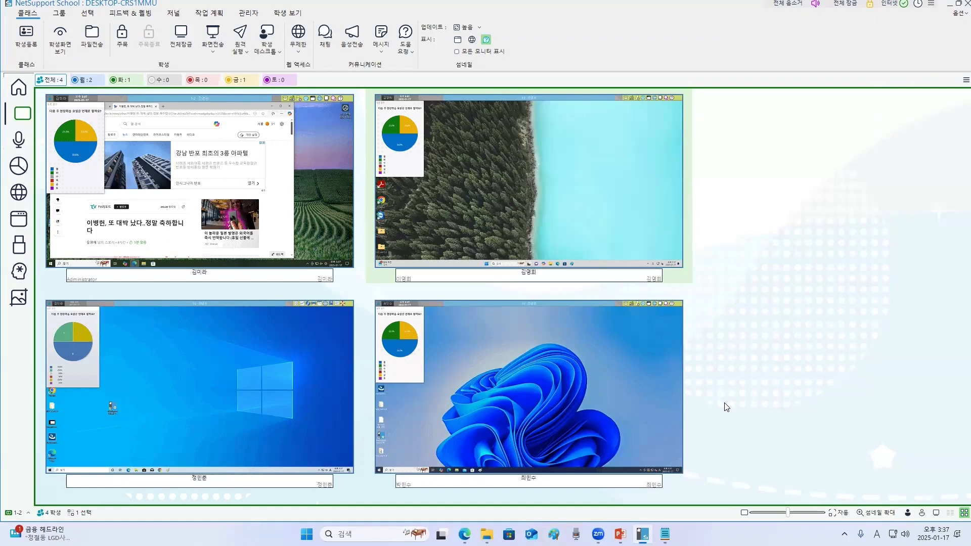
Return to the survey view and bring up the approved and blocked website lists
left_click(22, 171)
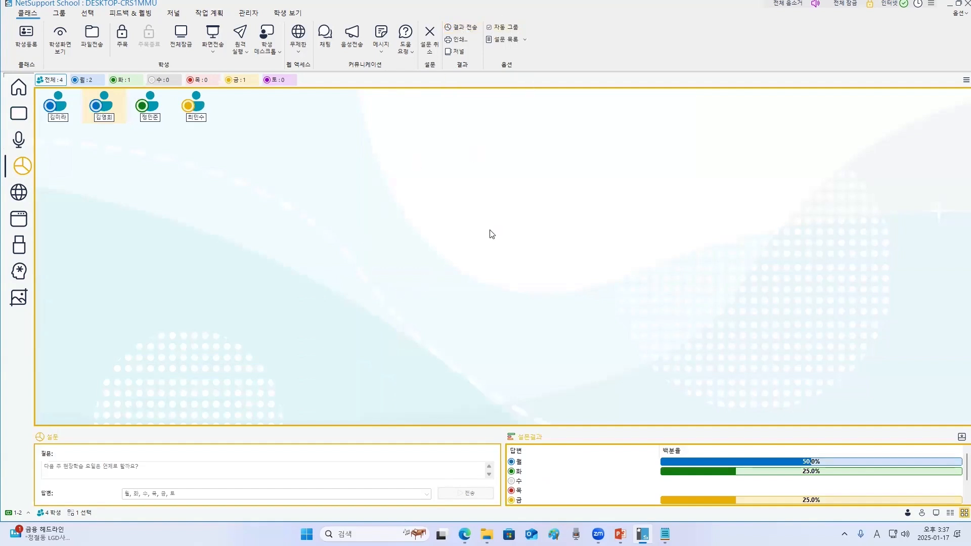
left_click(431, 168)
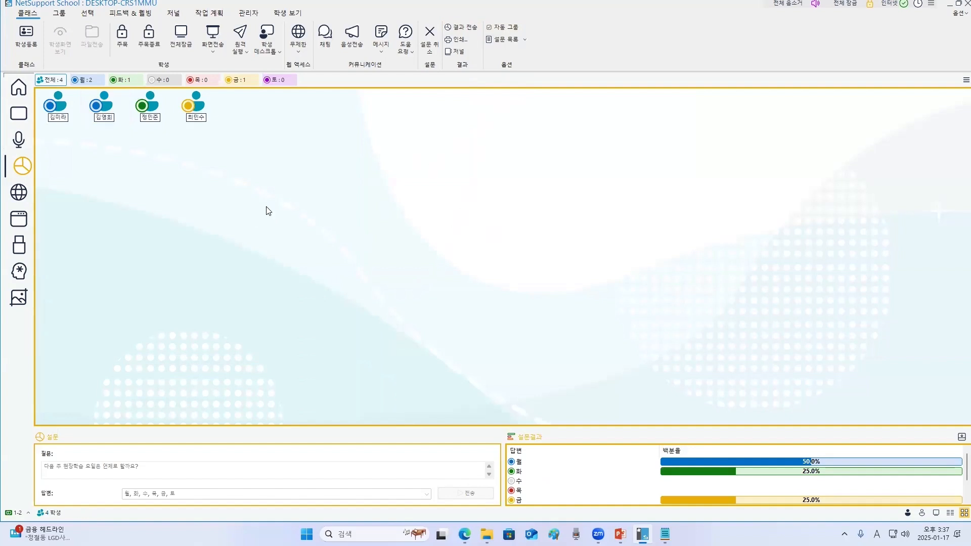
left_click(20, 194)
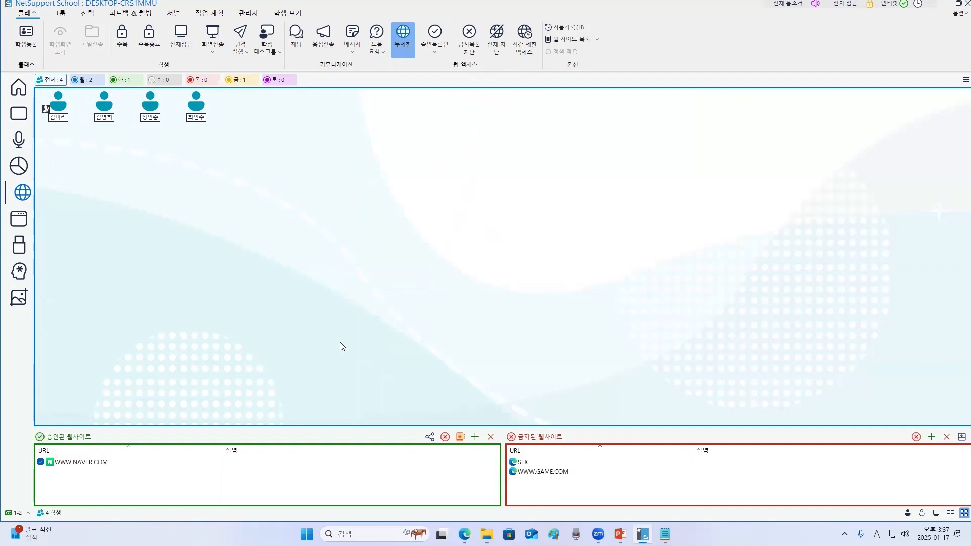
left_click(475, 436)
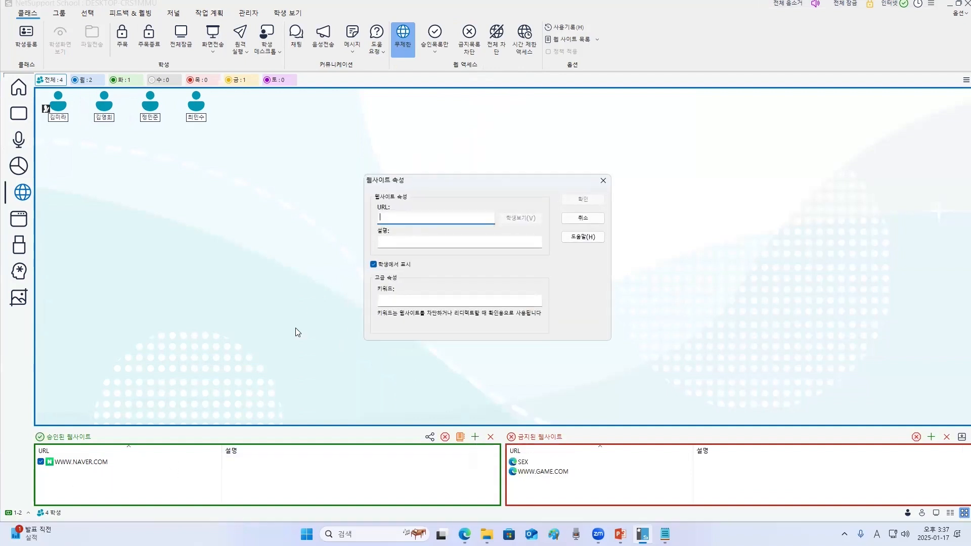
type("www.google.com")
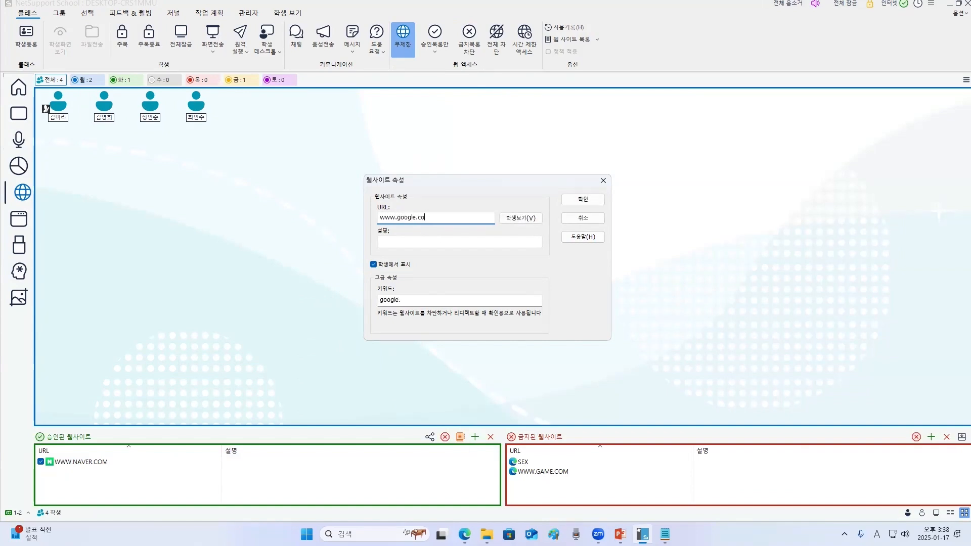
left_click(599, 203)
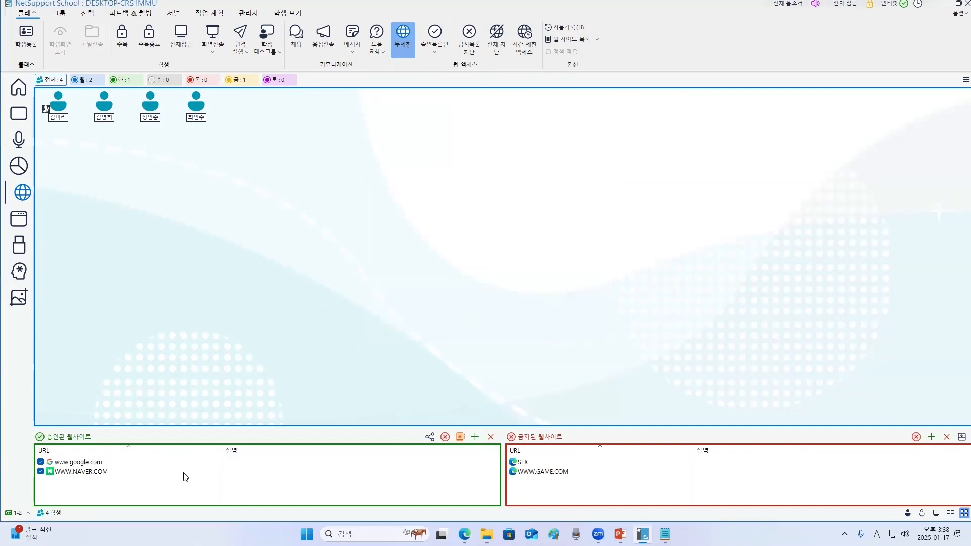
Remove the blocked SEX entry and re-add 'sex' as a blocked site
left_click(526, 462)
left_click(946, 437)
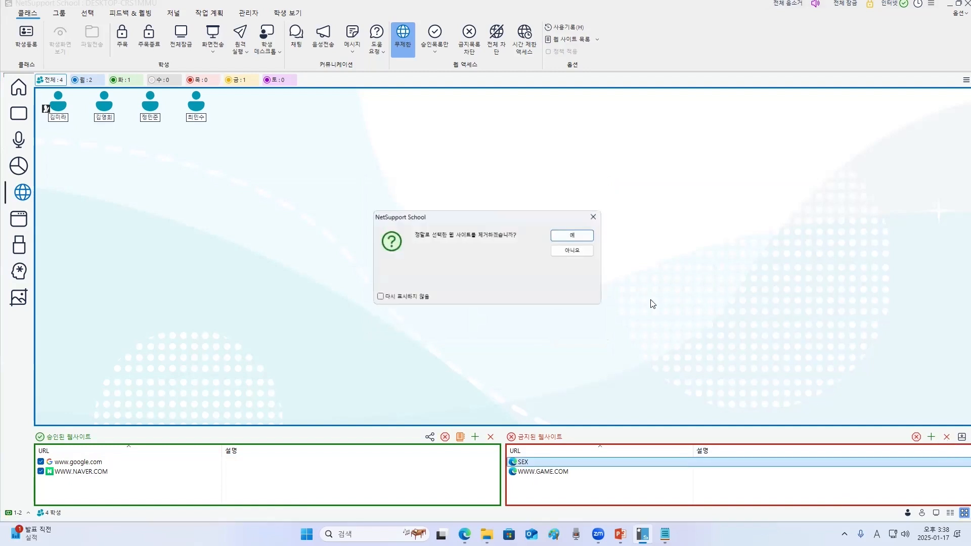
left_click(571, 235)
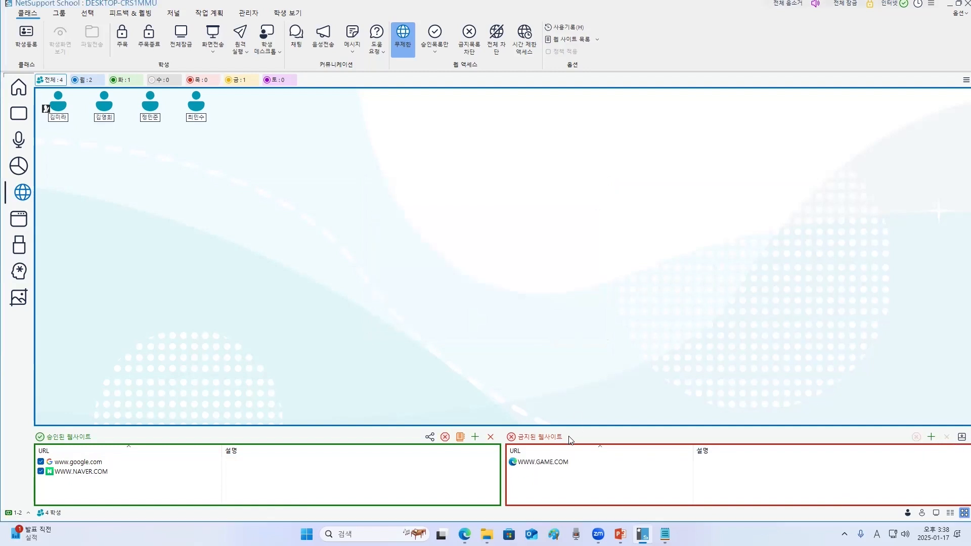
left_click(557, 465)
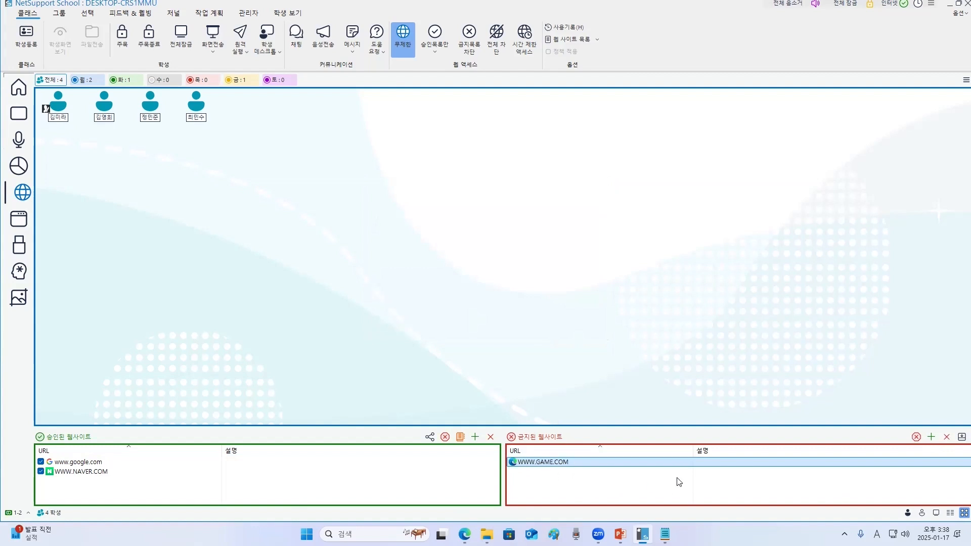
left_click(932, 436)
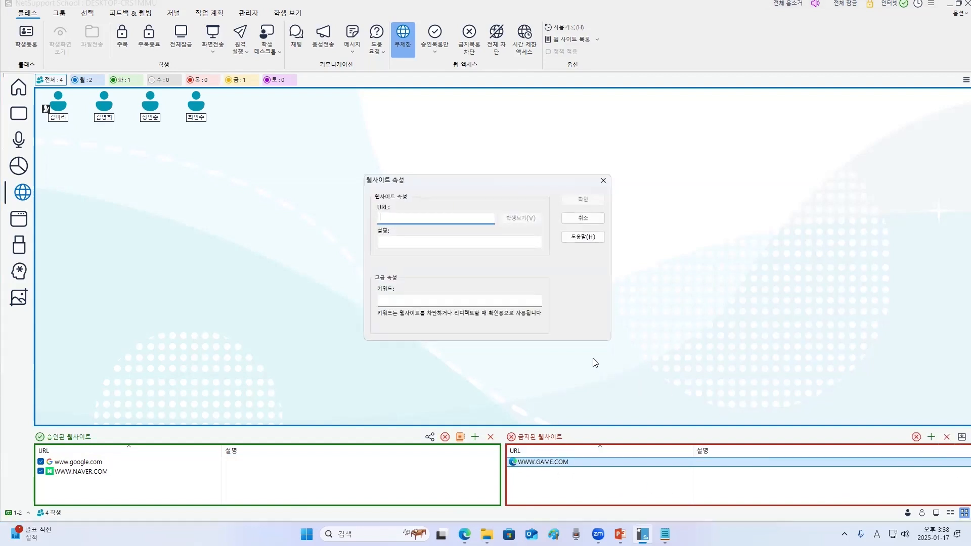
type("sex")
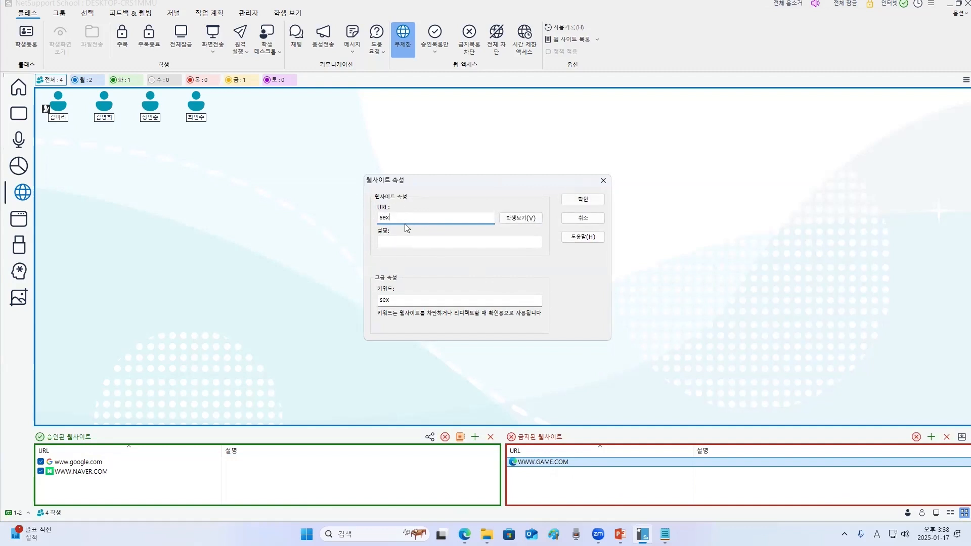
left_click(583, 199)
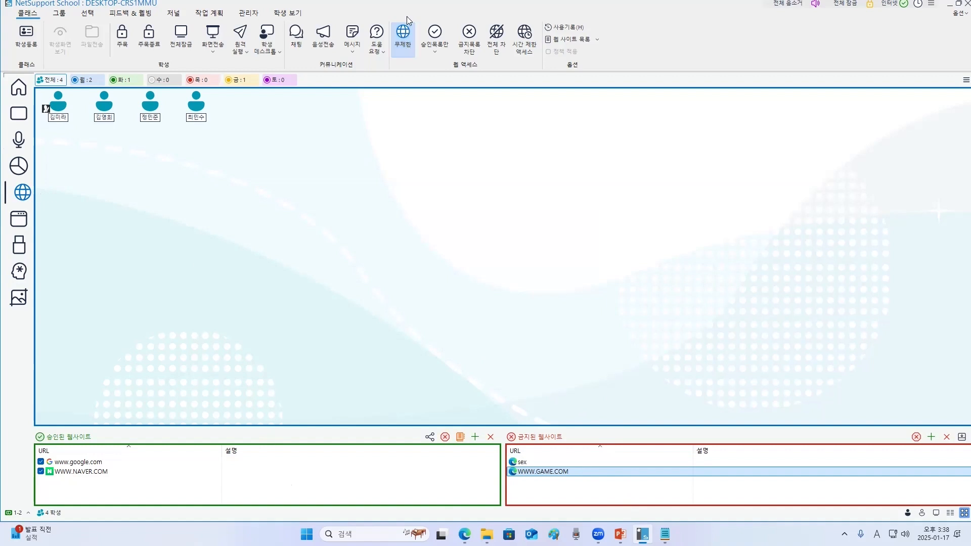
Restrict students to approved websites only, verify it on a student's browser, then open application access
left_click(404, 51)
left_click(435, 41)
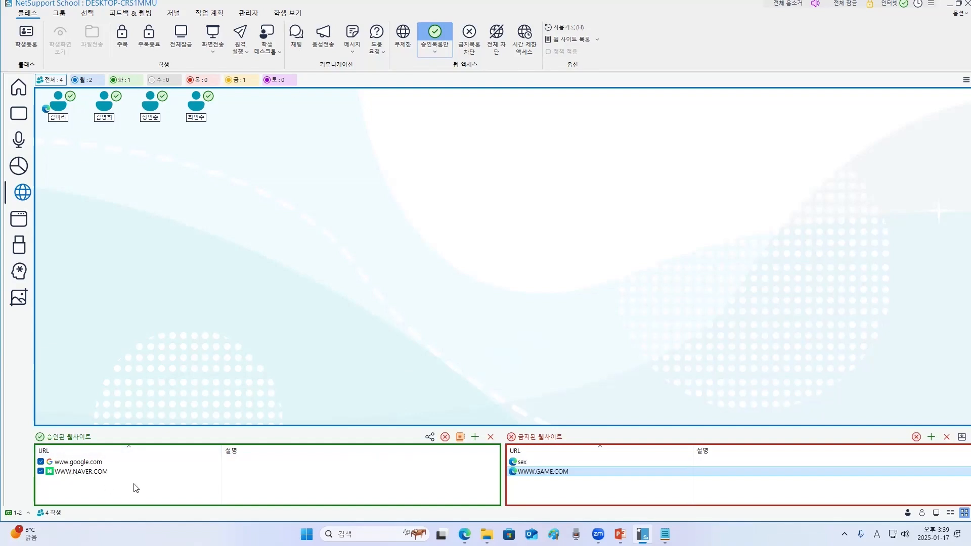
left_click(20, 115)
double_click(209, 201)
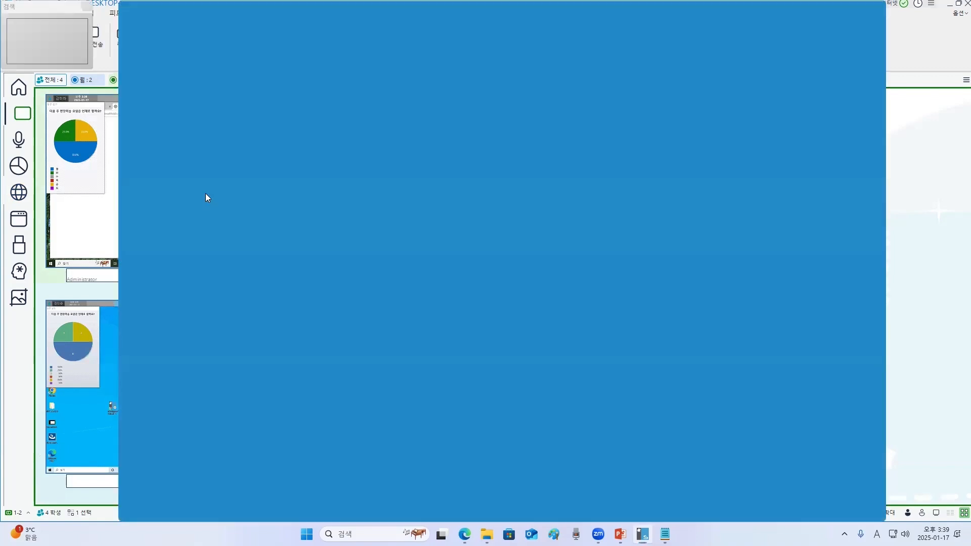
left_click(349, 128)
left_click_drag(222, 111, 264, 277)
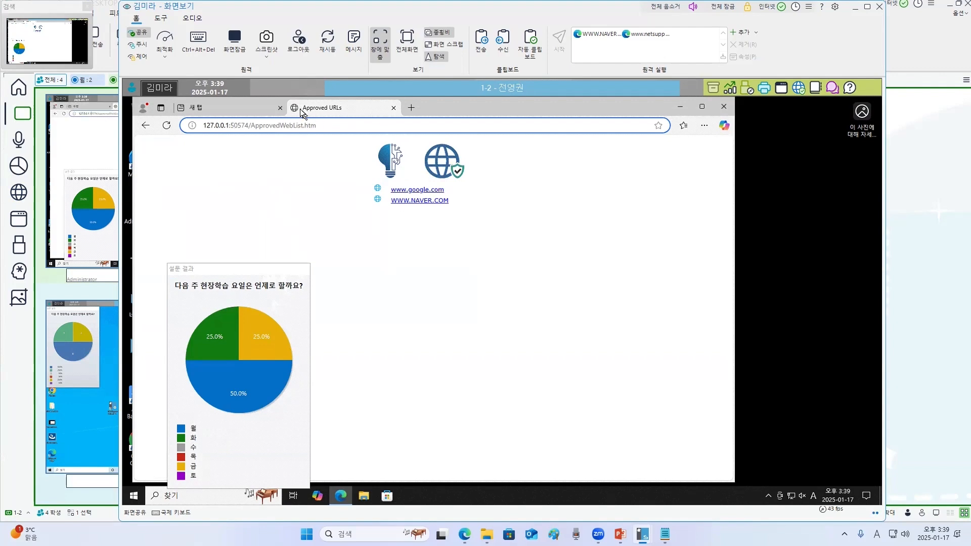
left_click(724, 106)
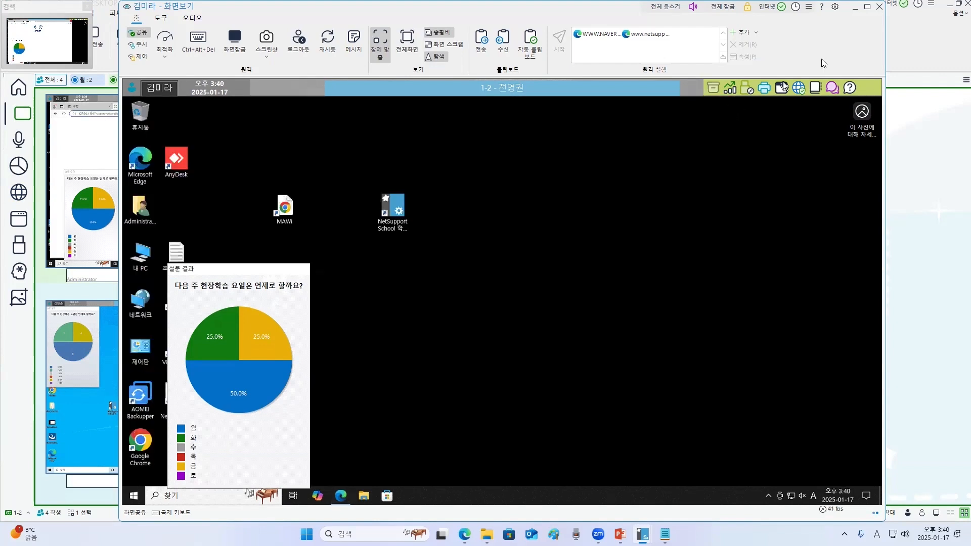
left_click(783, 87)
left_click(19, 218)
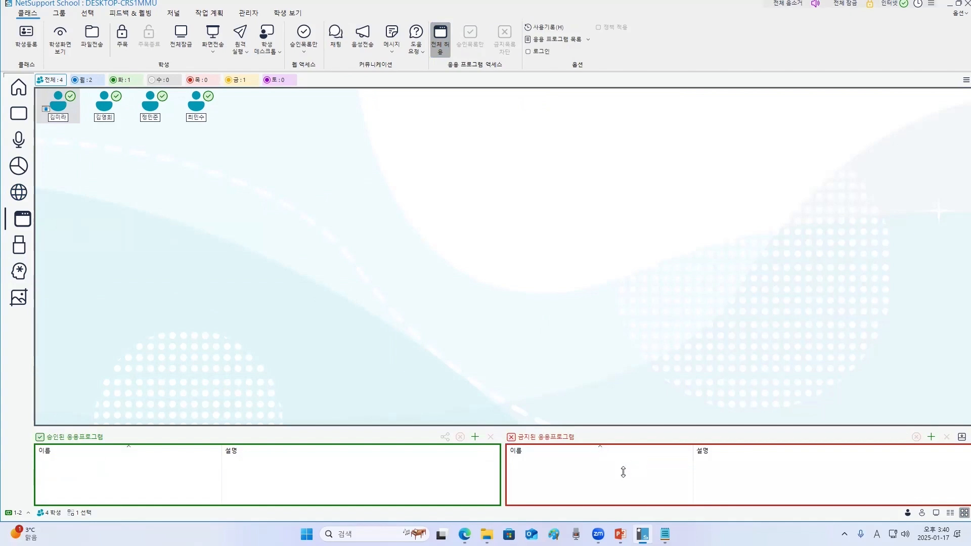
Add the Word 2016 shortcut from Start Menu\Programs to approved applications, listed as wordicon
left_click(517, 324)
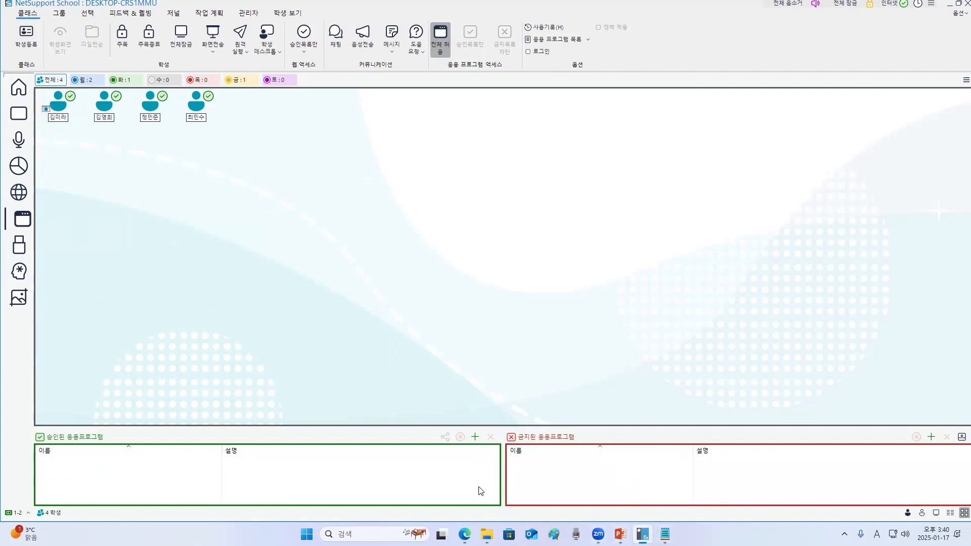
mouse_move(665, 535)
left_click(475, 437)
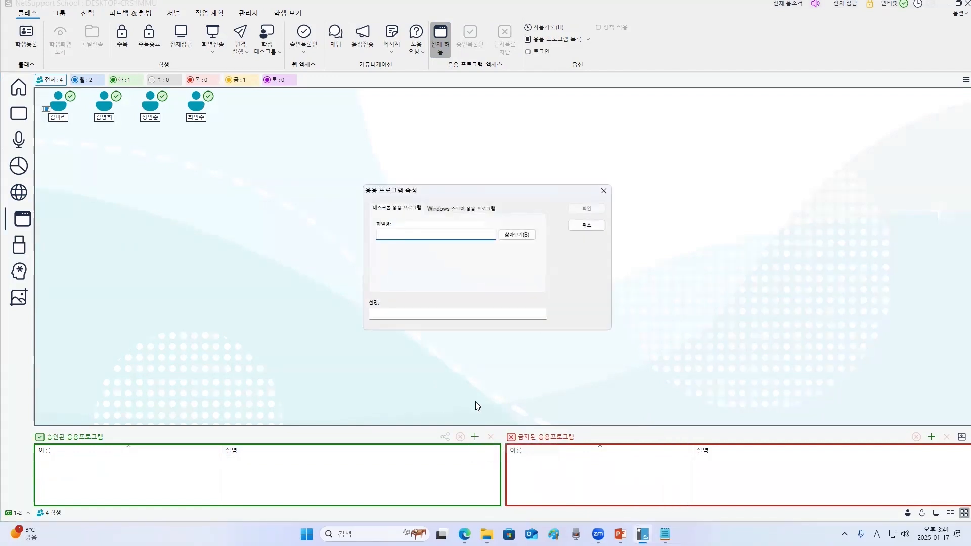
left_click(518, 235)
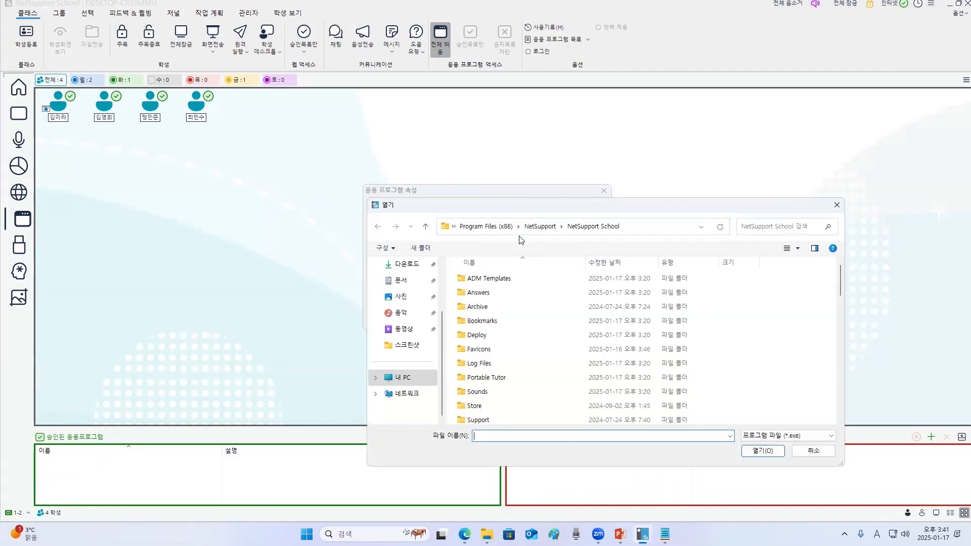
left_click(652, 233)
type("C:₩ProgramData₩Microsoft₩Windows₩Start Menu₩Programs")
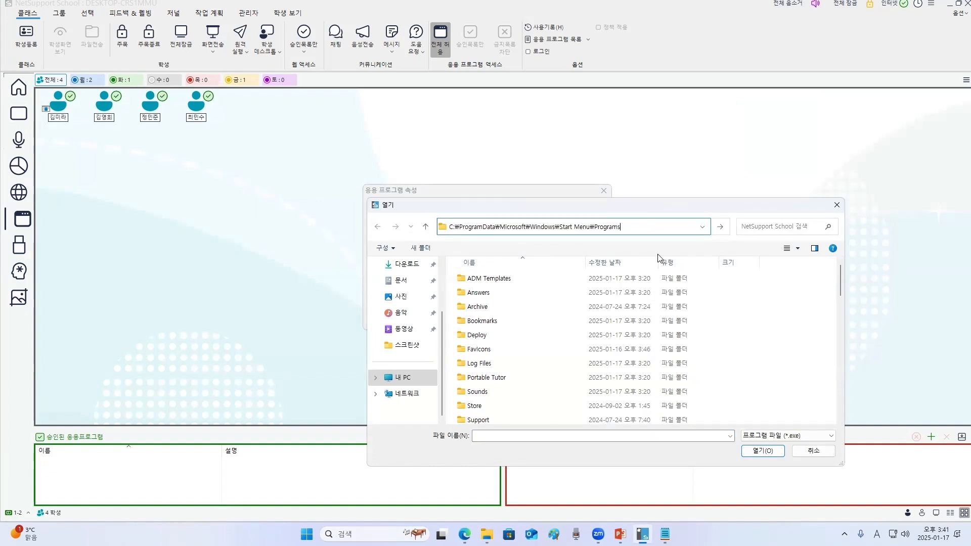
key("Return")
scroll(587, 349, "down", 8)
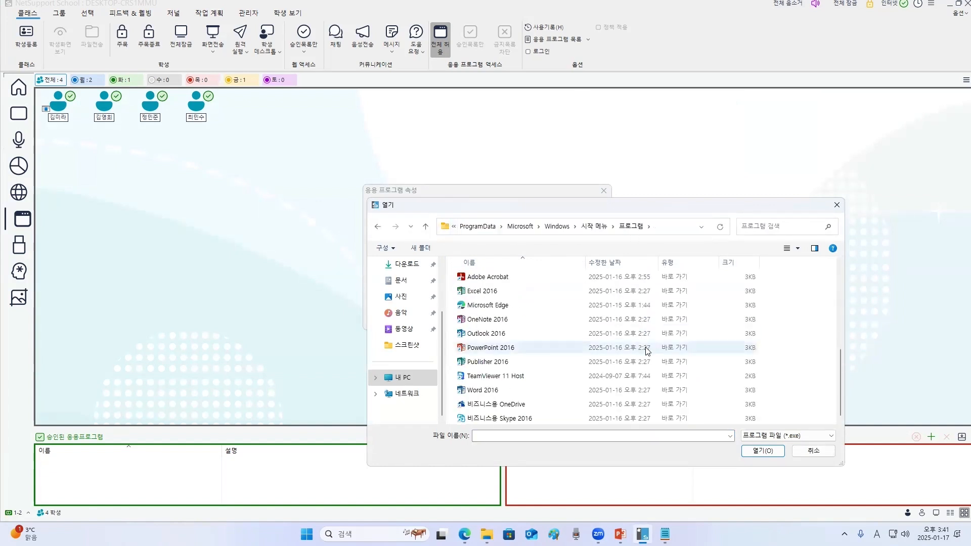
left_click(484, 392)
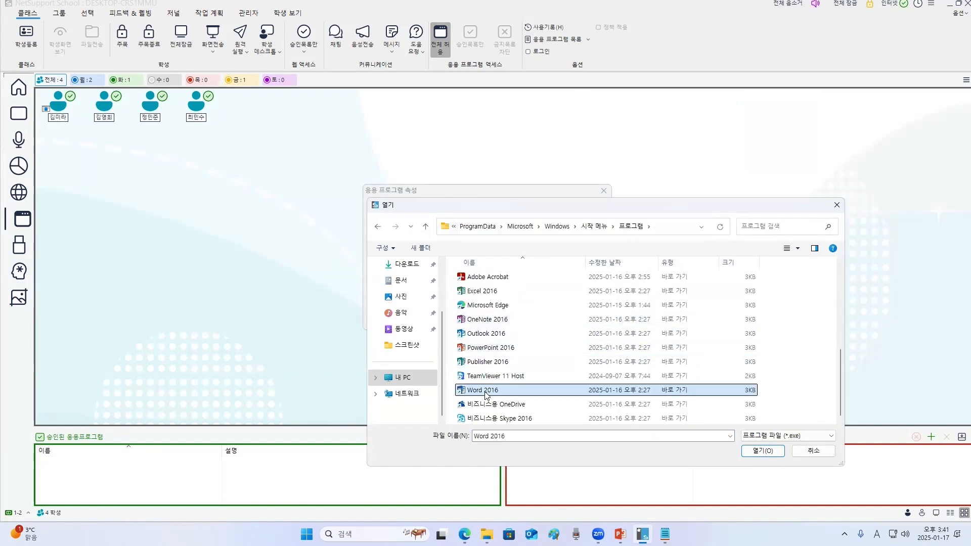
left_click_drag(677, 206, 497, 166)
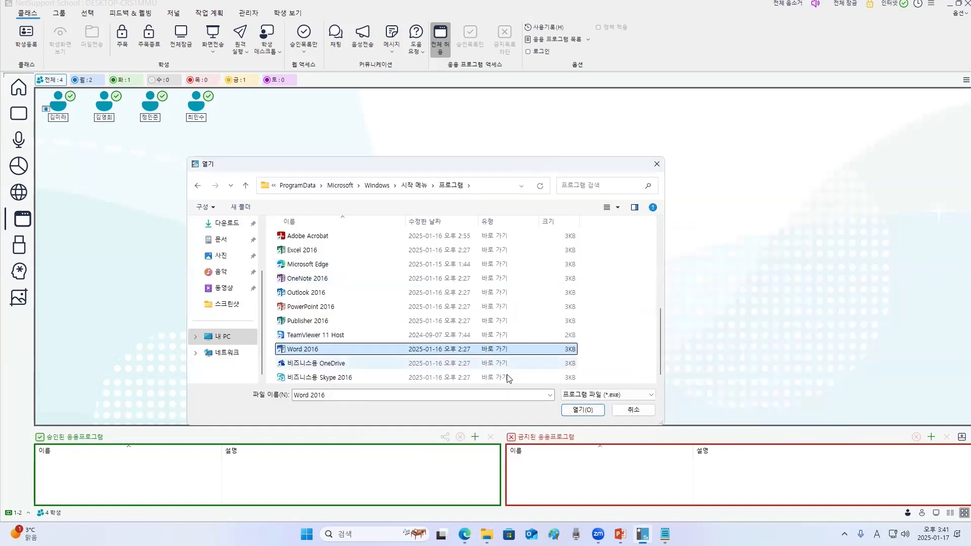
left_click(580, 411)
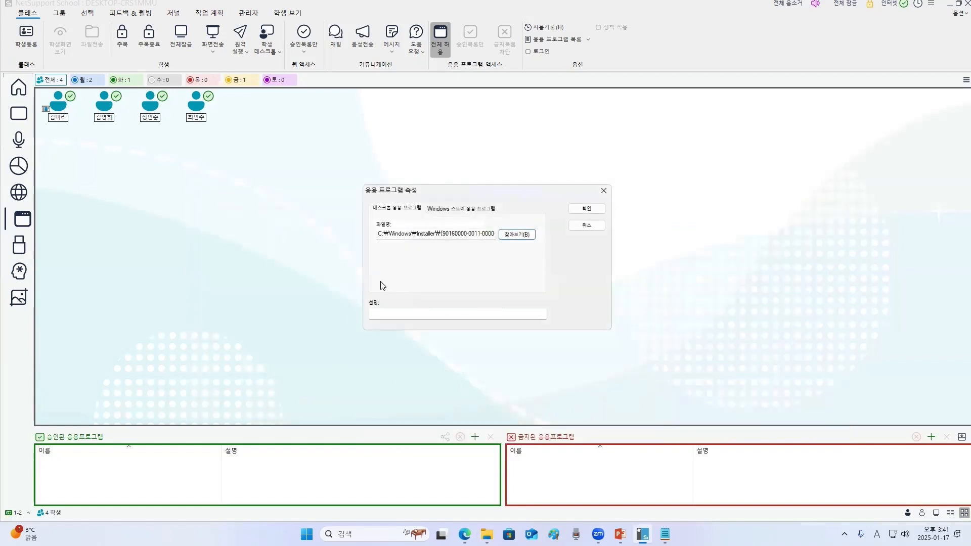
left_click(587, 209)
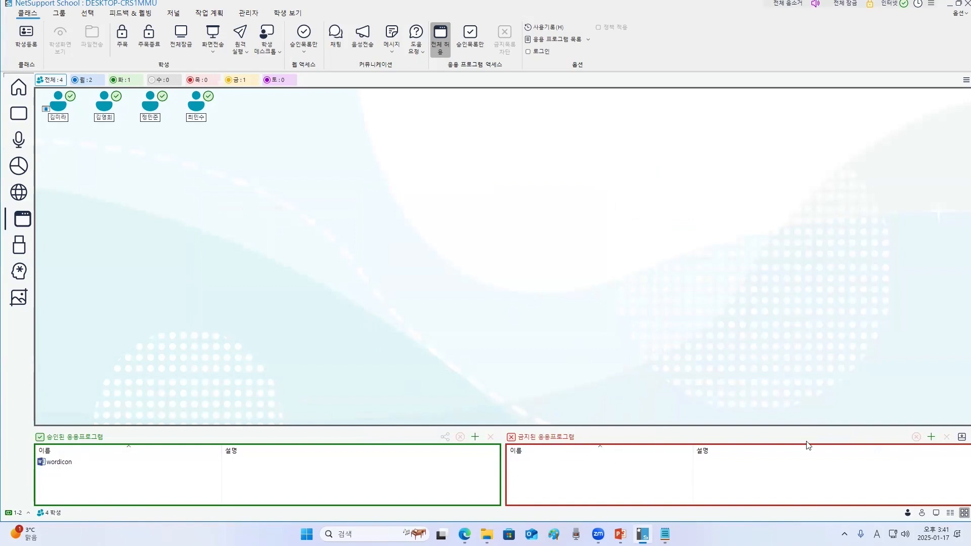
Select wordicon and set application access to approved applications only
left_click(932, 437)
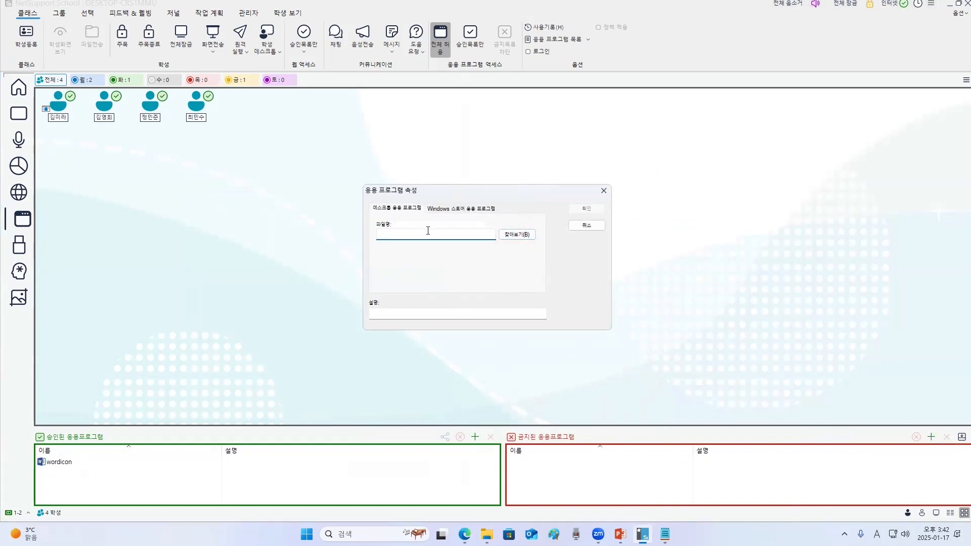
left_click(604, 191)
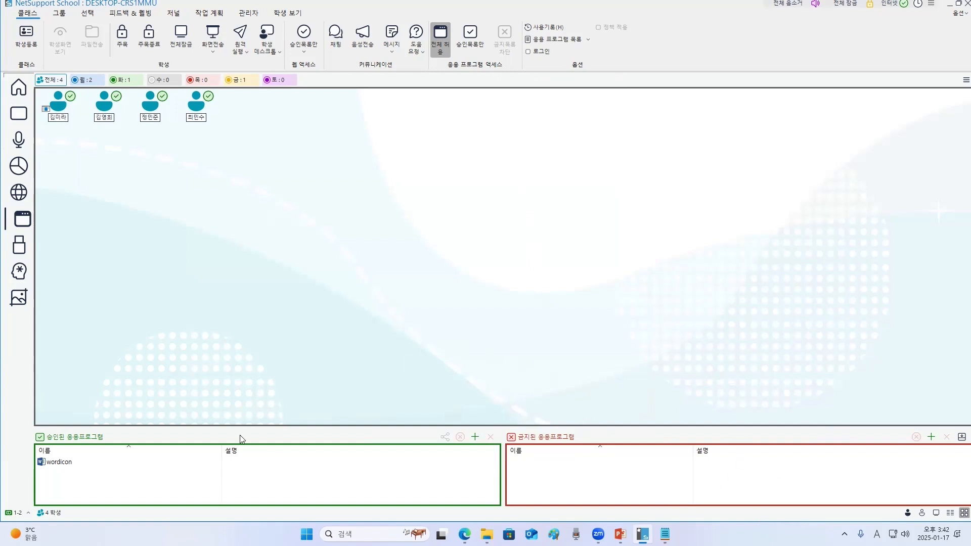
left_click(64, 464)
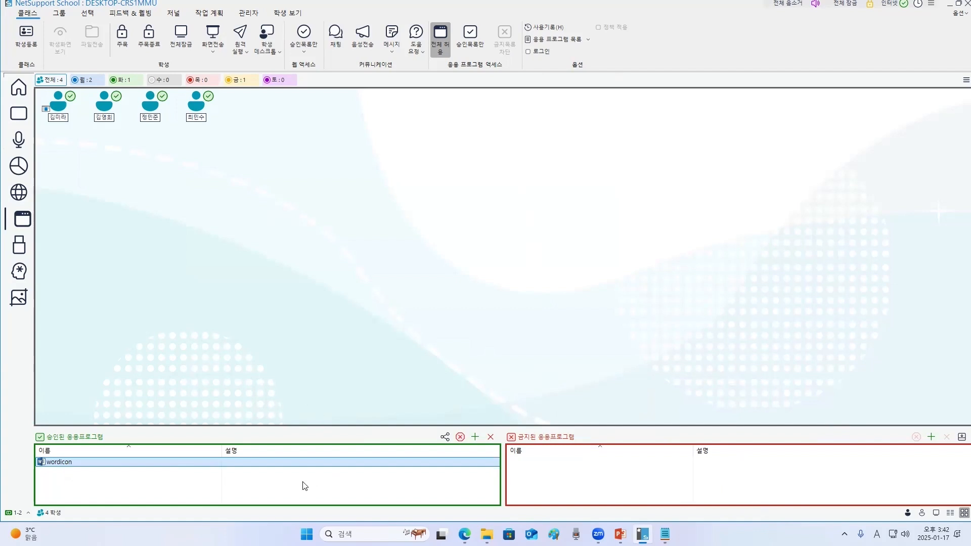
left_click(471, 35)
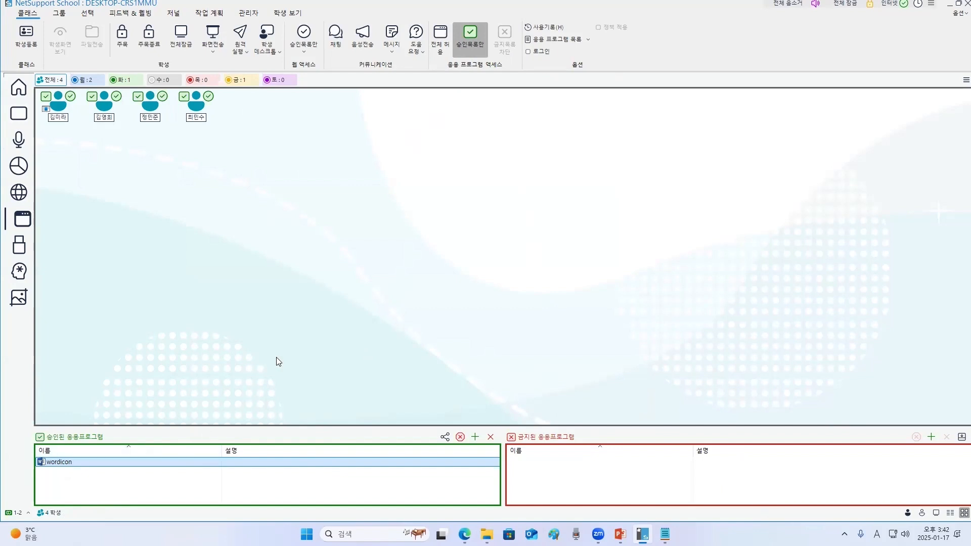
Confirm on a student's screen that Edge is blocked
left_click(23, 117)
double_click(256, 219)
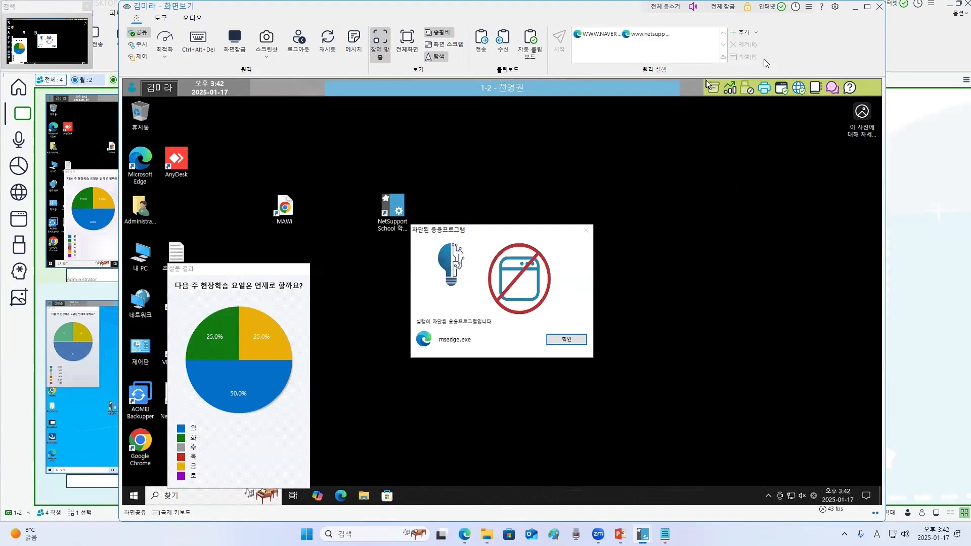
double_click(239, 10)
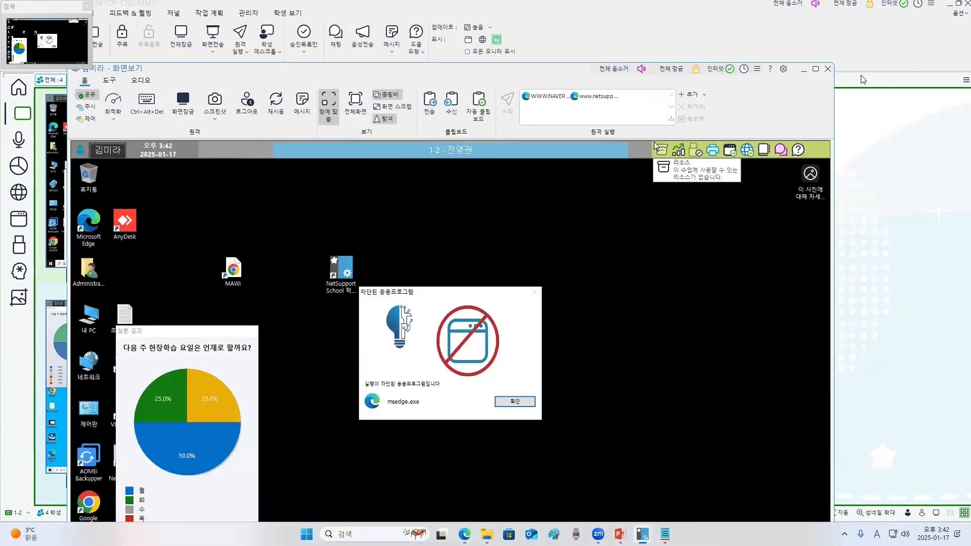
left_click(828, 69)
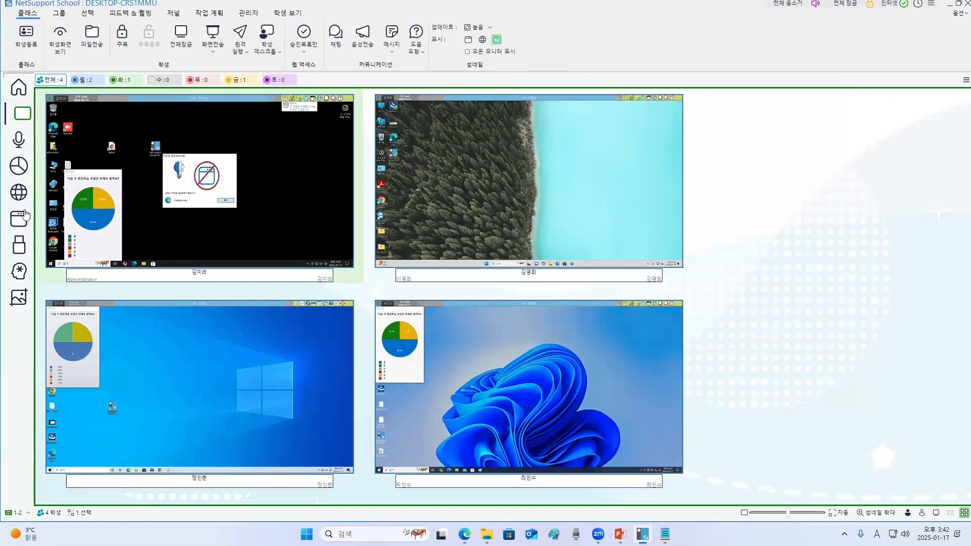
Allow students to run all applications again
left_click(21, 197)
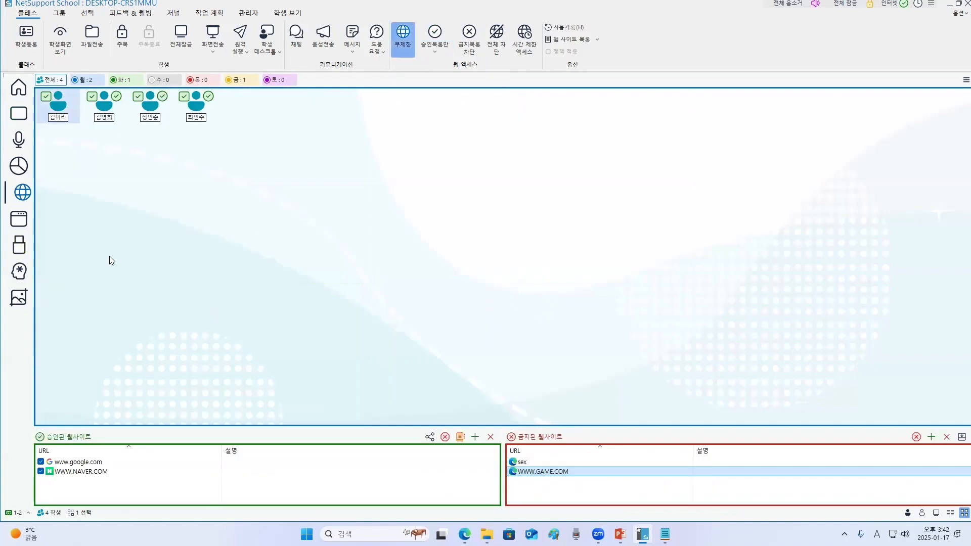
left_click(20, 218)
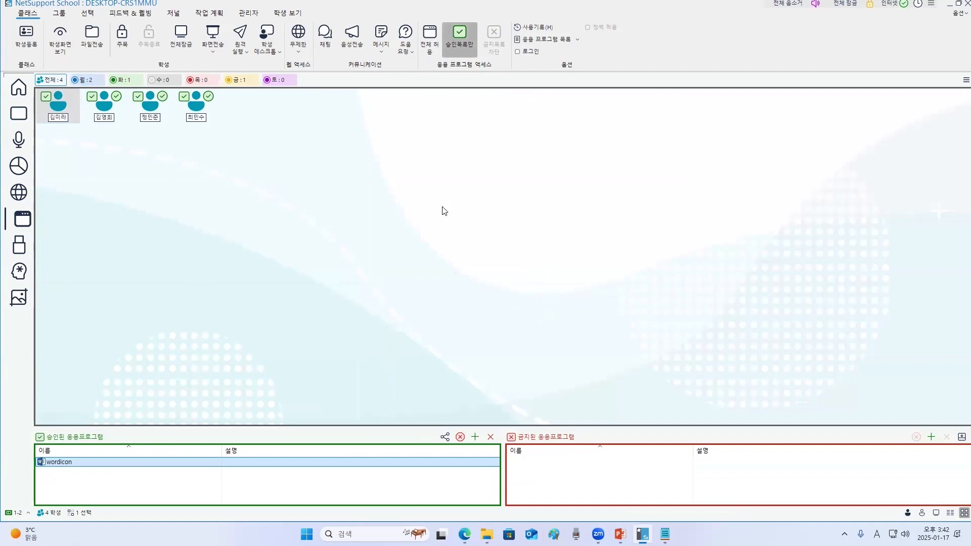
left_click(428, 47)
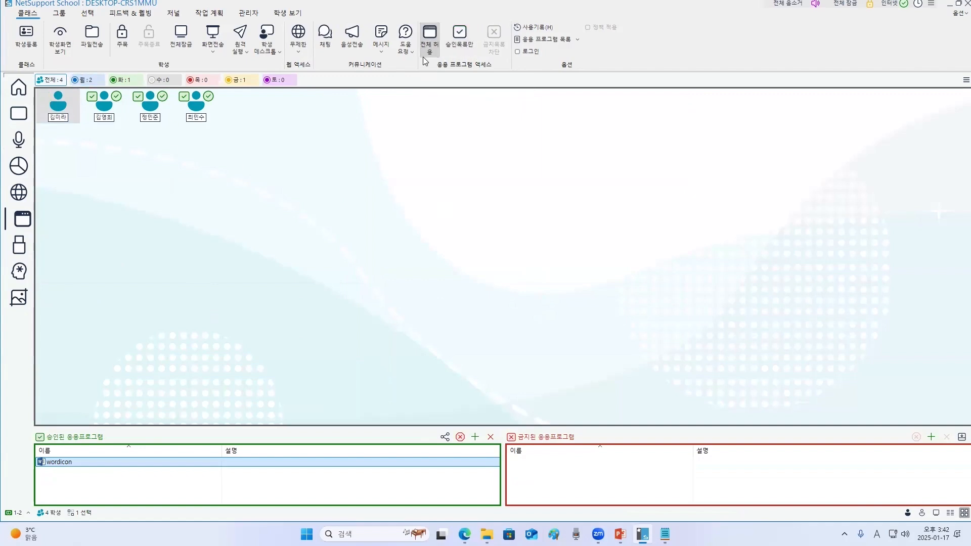
Make USB drives read-only for all students
left_click(24, 249)
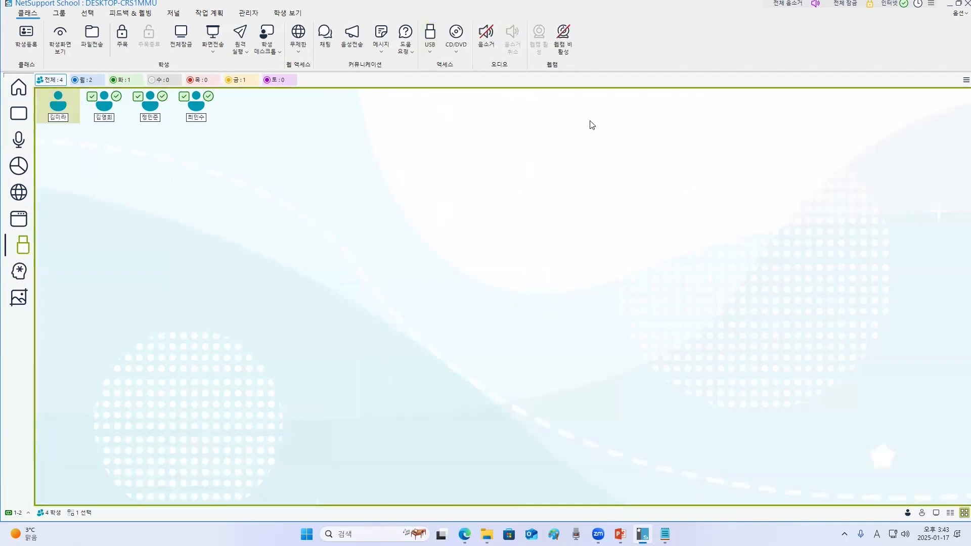
left_click(429, 54)
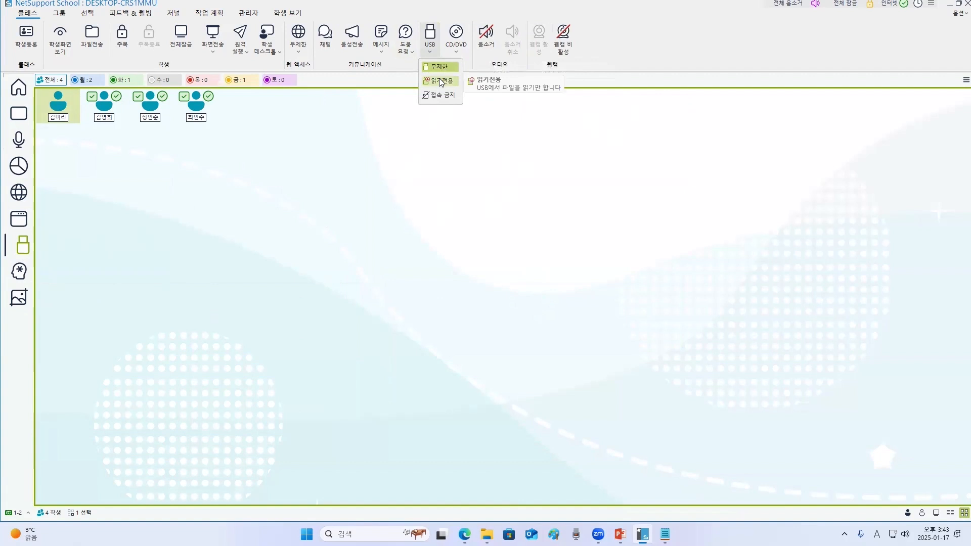
left_click(439, 80)
left_click(271, 162)
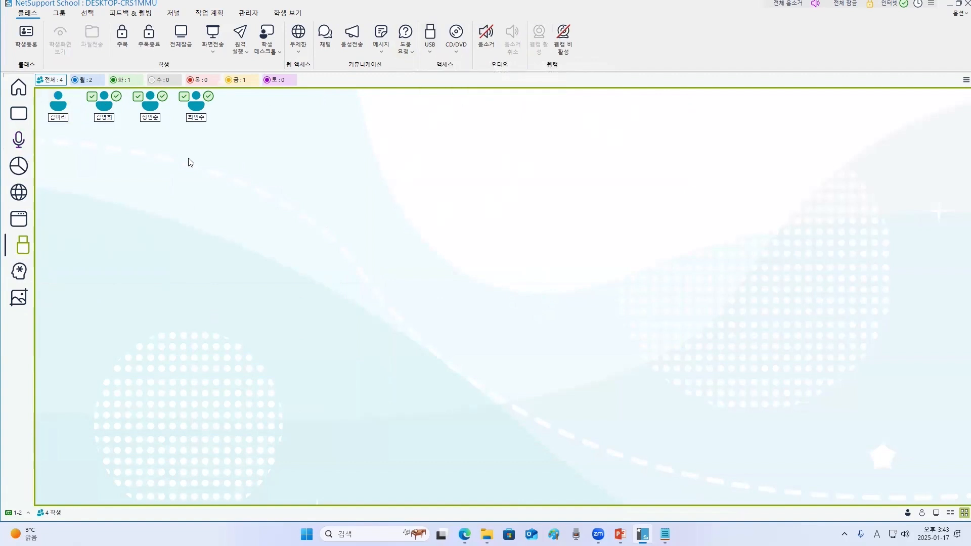
left_click(430, 44)
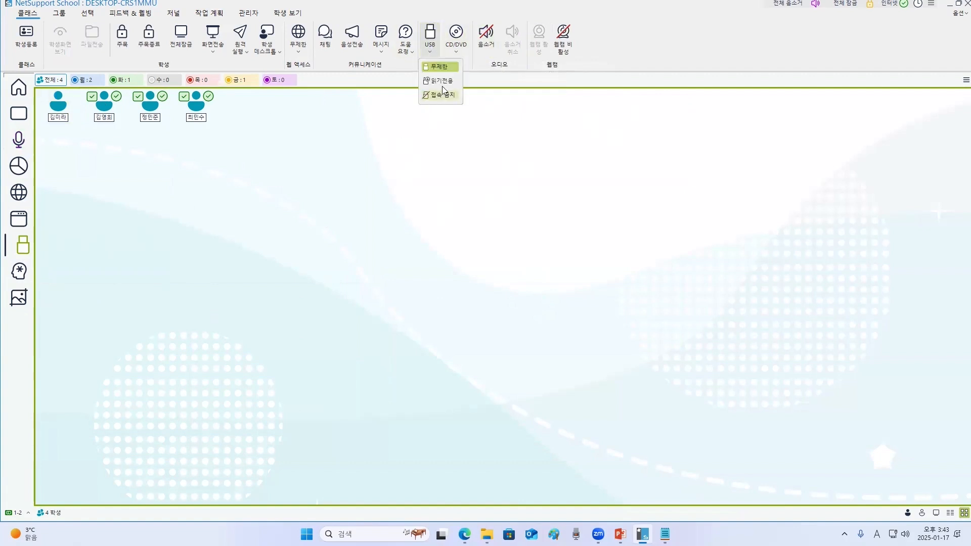
left_click(448, 82)
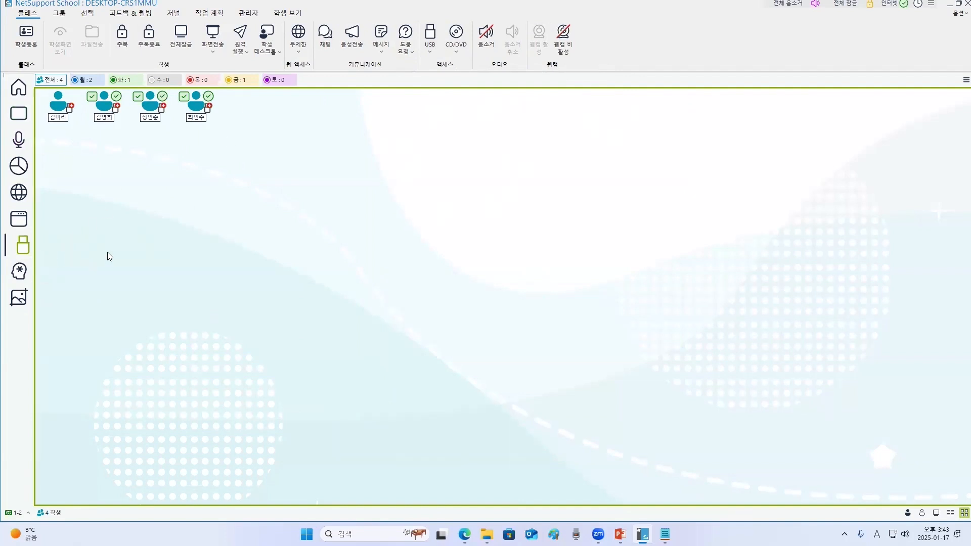
Block USB access on all student machines, then restore unrestricted USB access
left_click(431, 38)
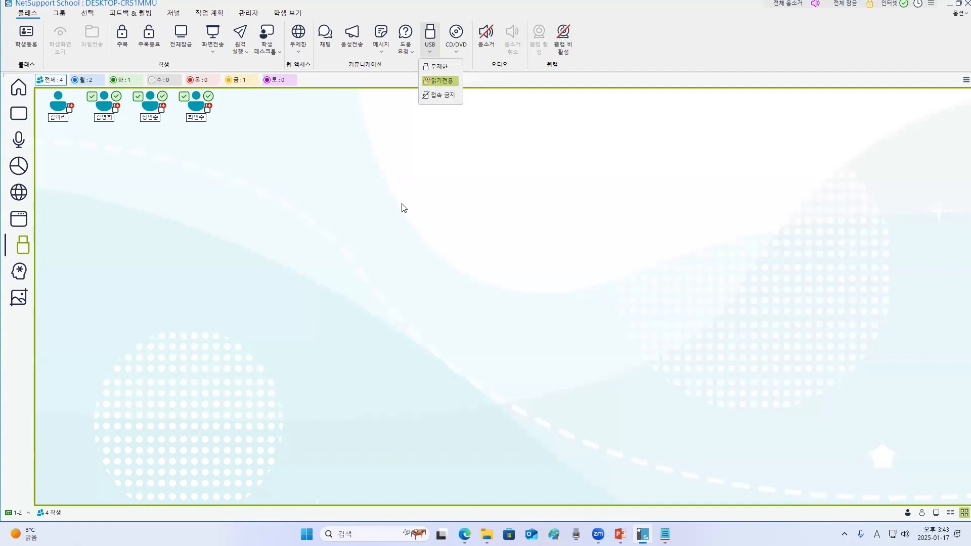
left_click(441, 95)
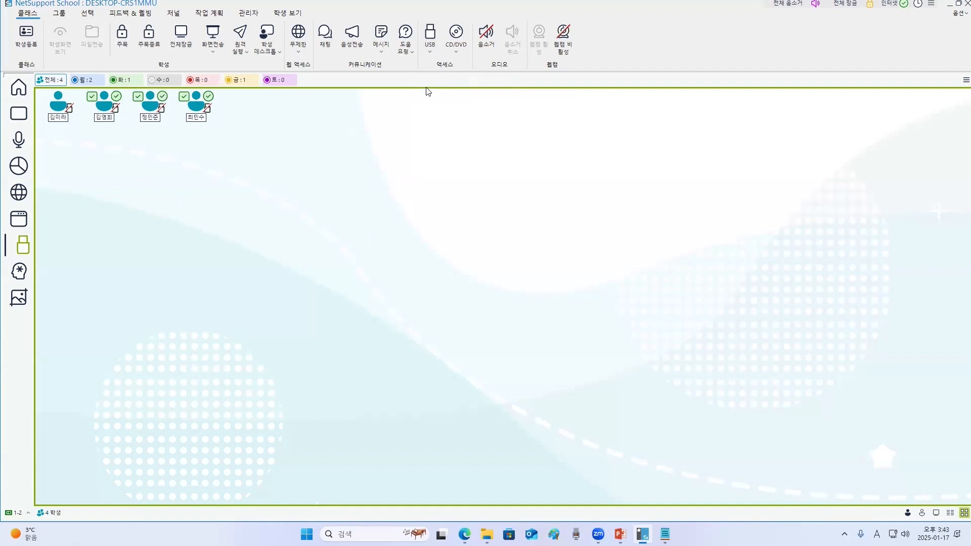
left_click(431, 51)
left_click(436, 66)
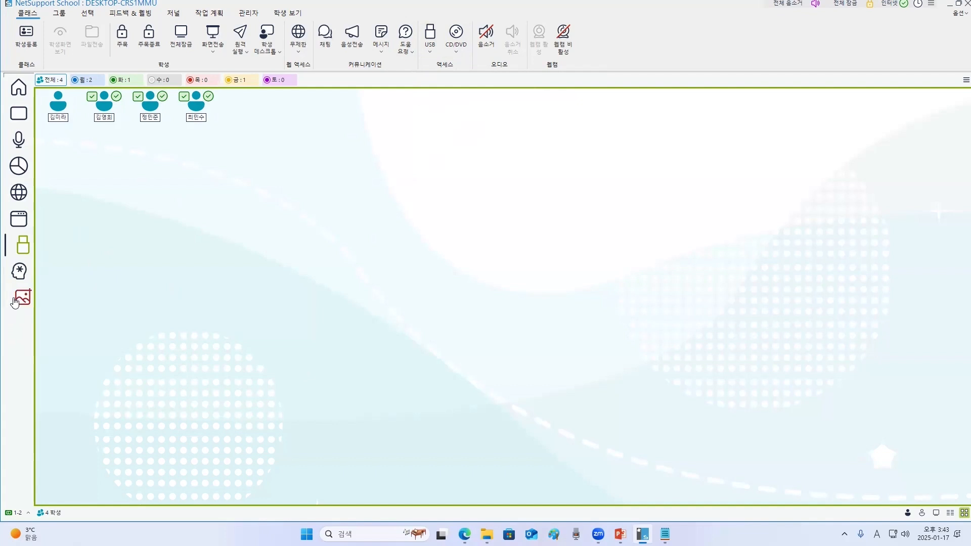
Open the whiteboard, dismiss its info message, and sketch several freehand pen strokes
left_click(23, 273)
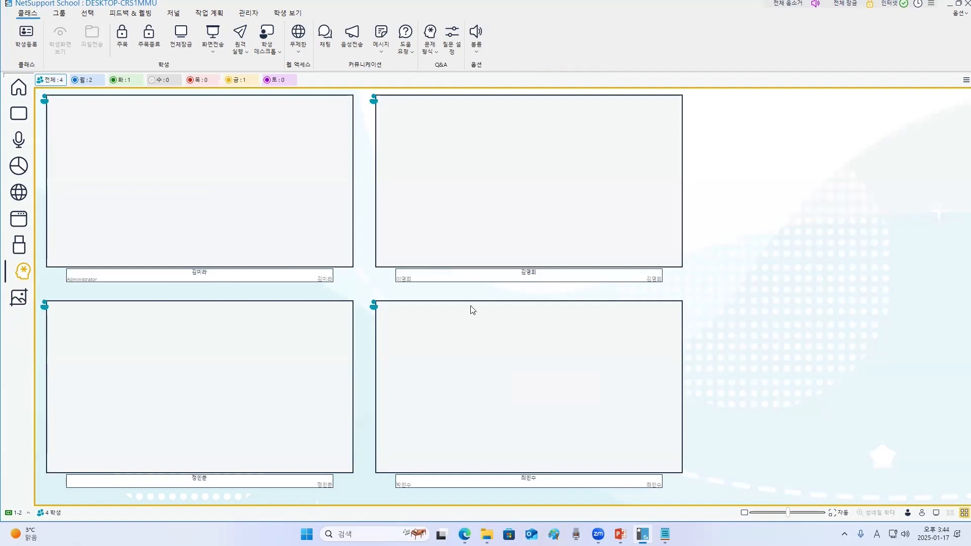
left_click(21, 302)
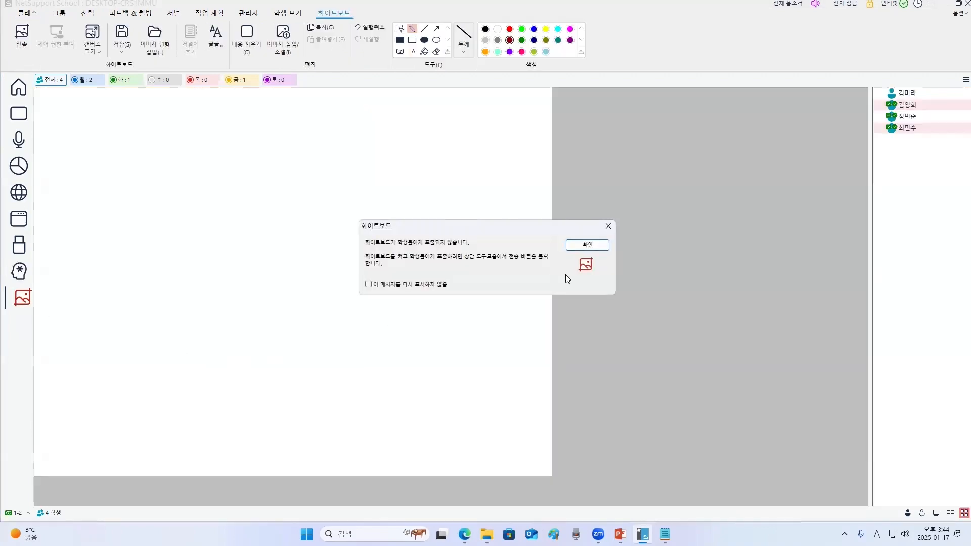
left_click(598, 247)
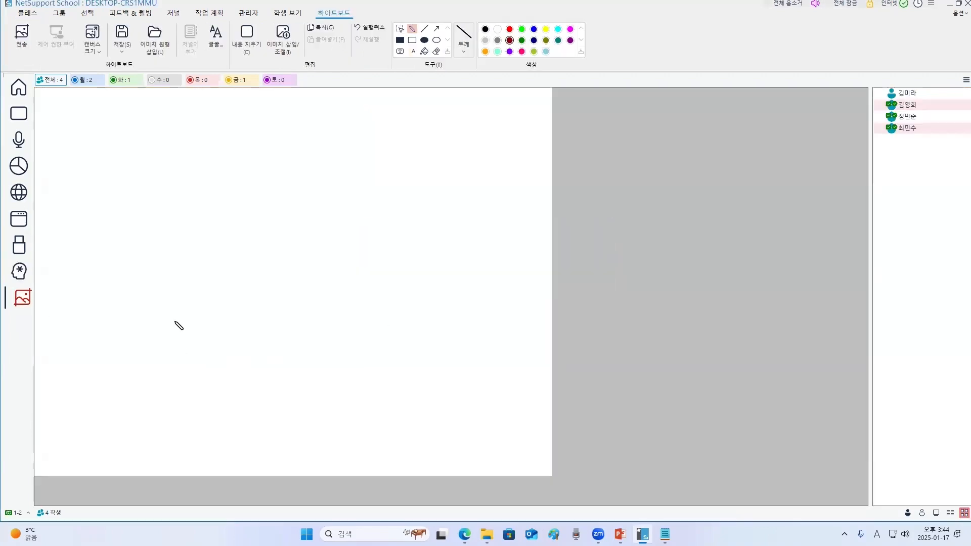
left_click(22, 38)
mouse_move(236, 321)
left_mouse_down()
mouse_move(226, 249)
mouse_move(354, 237)
left_mouse_up()
left_click_drag(318, 262, 389, 322)
left_click_drag(393, 259, 287, 369)
left_click_drag(236, 292, 277, 283)
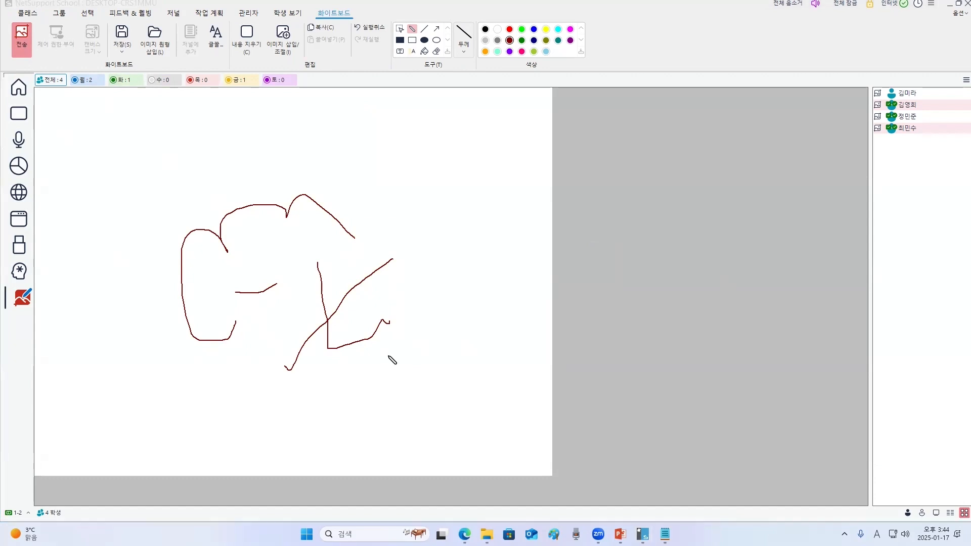
left_click_drag(171, 226, 286, 173)
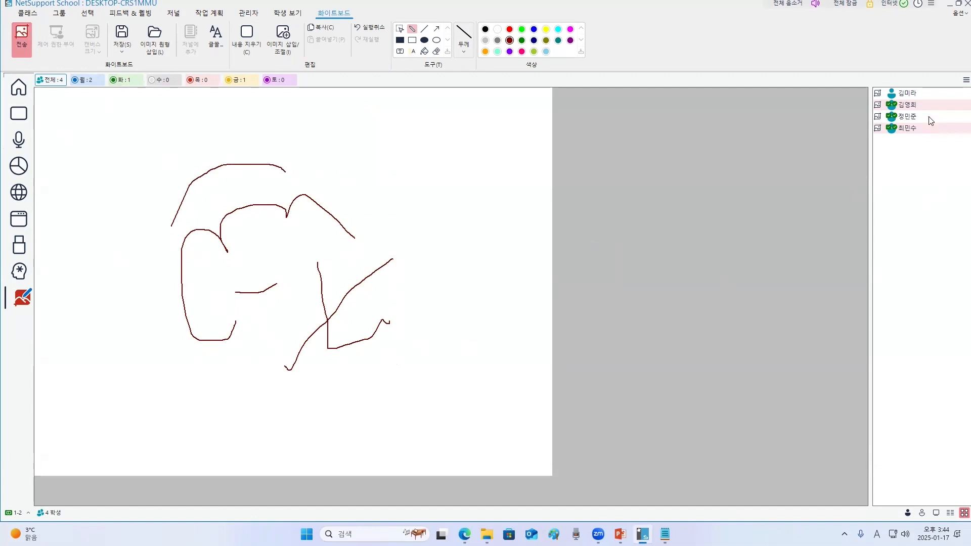
Grant the first student whiteboard control, then stop sending the board and wipe it clean
left_click(912, 94)
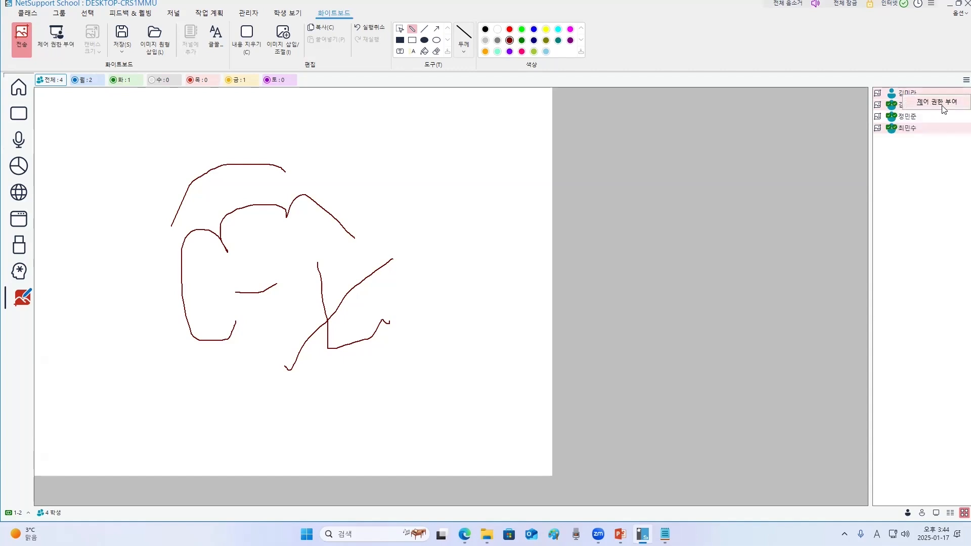
left_click(941, 109)
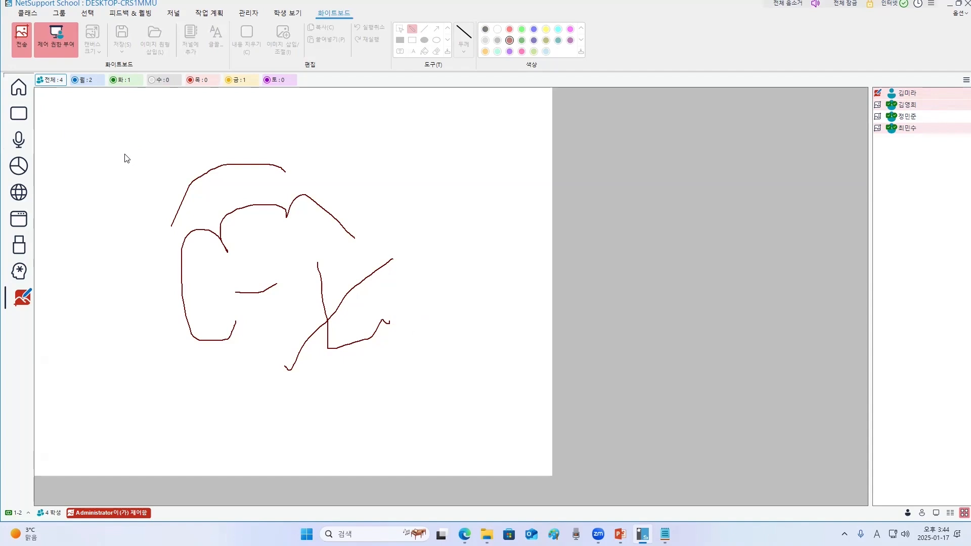
left_click(22, 39)
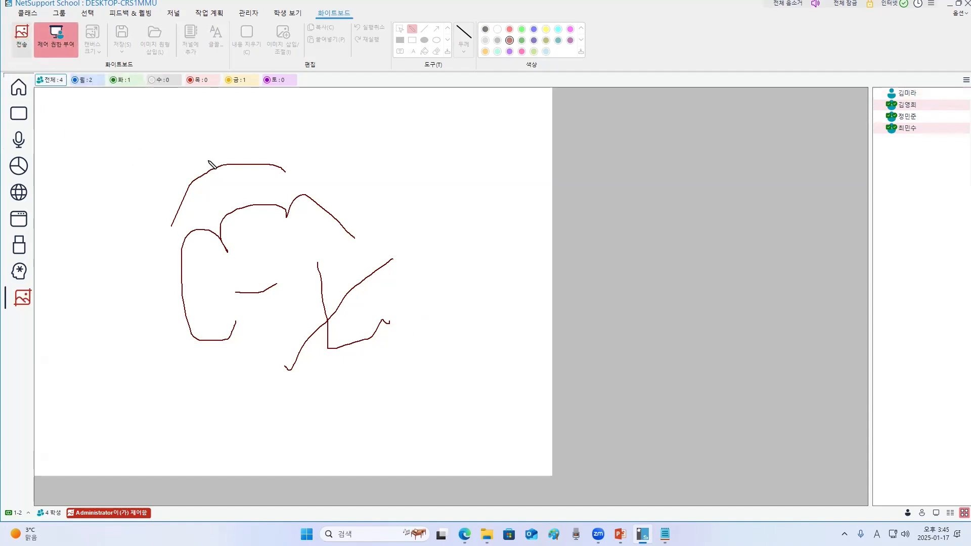
left_click(251, 34)
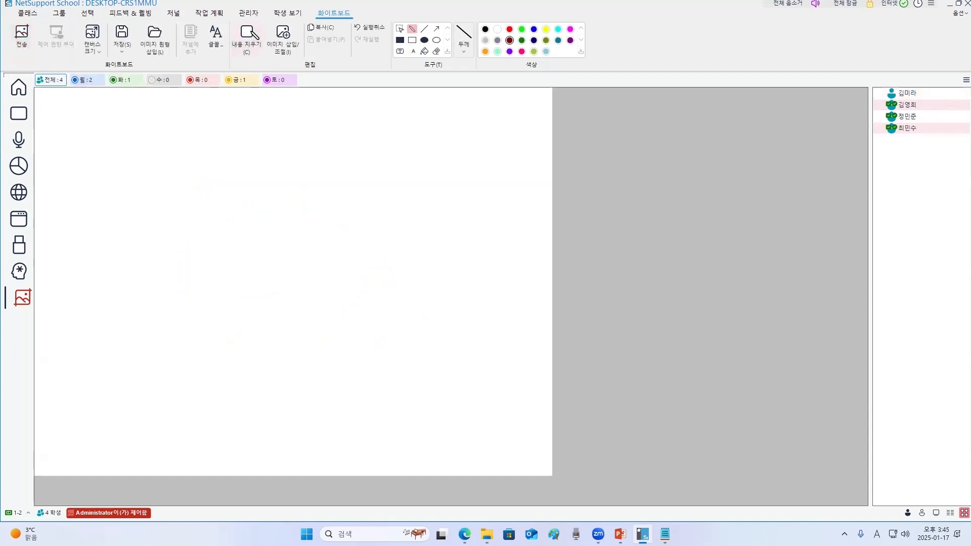
Cycle through the Home, thumbnails and audio views, then open the sidebar's 사용자 정의 settings
left_click(22, 90)
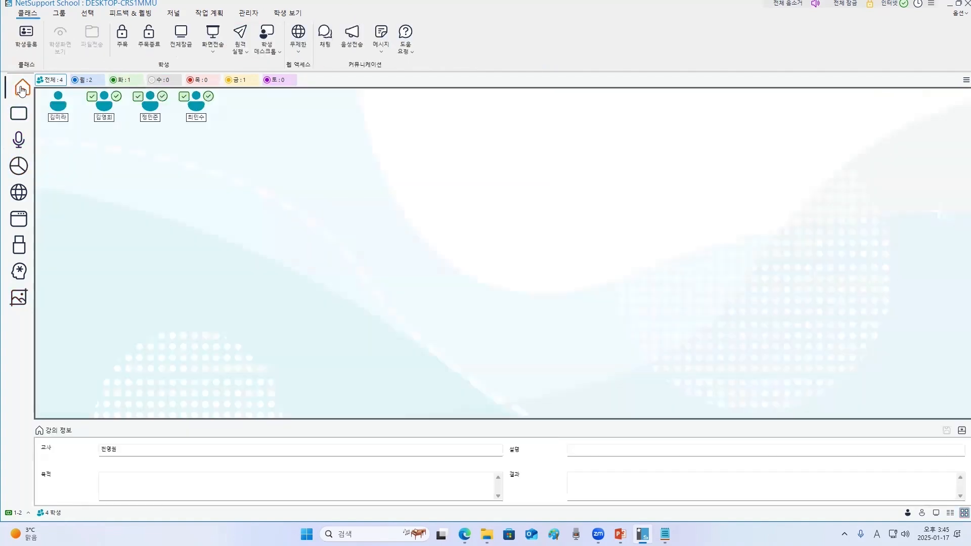
left_click(19, 114)
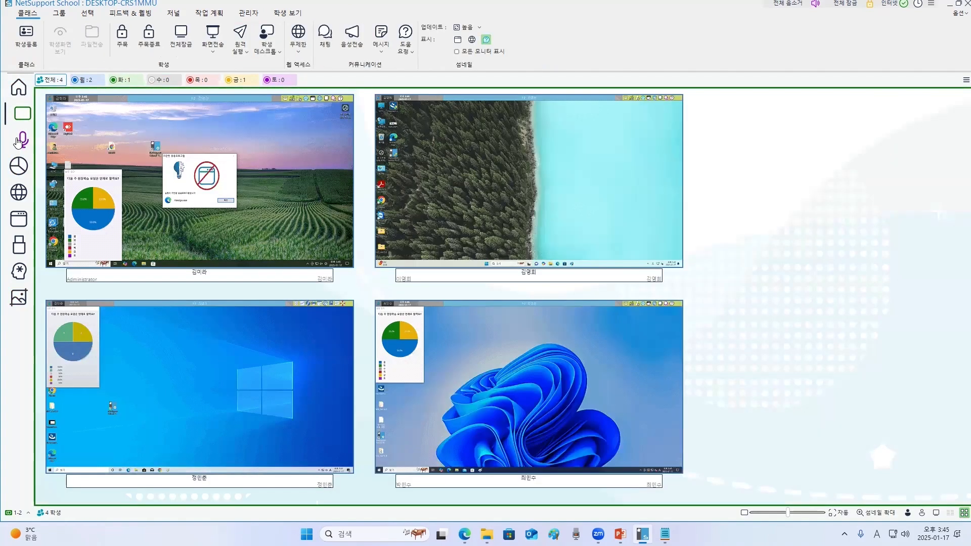
left_click(18, 141)
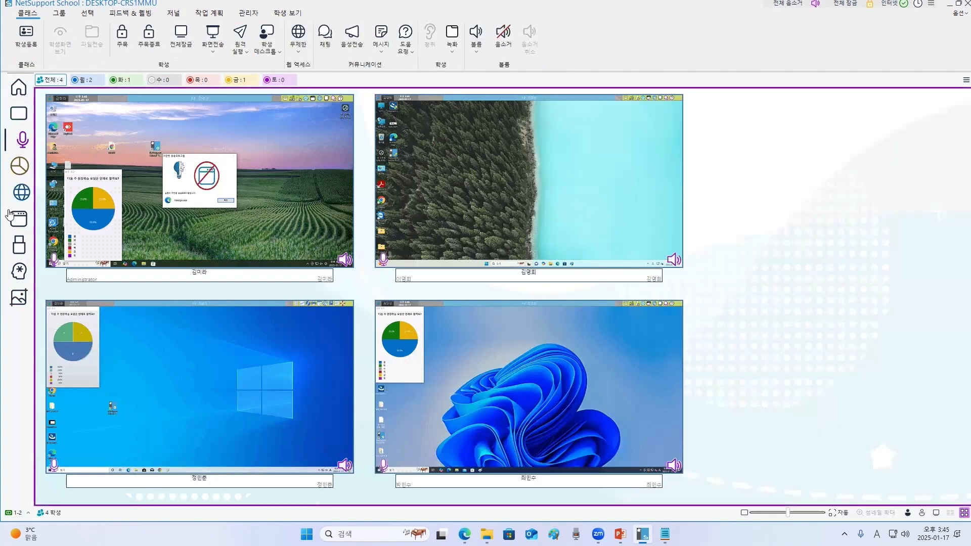
right_click(14, 381)
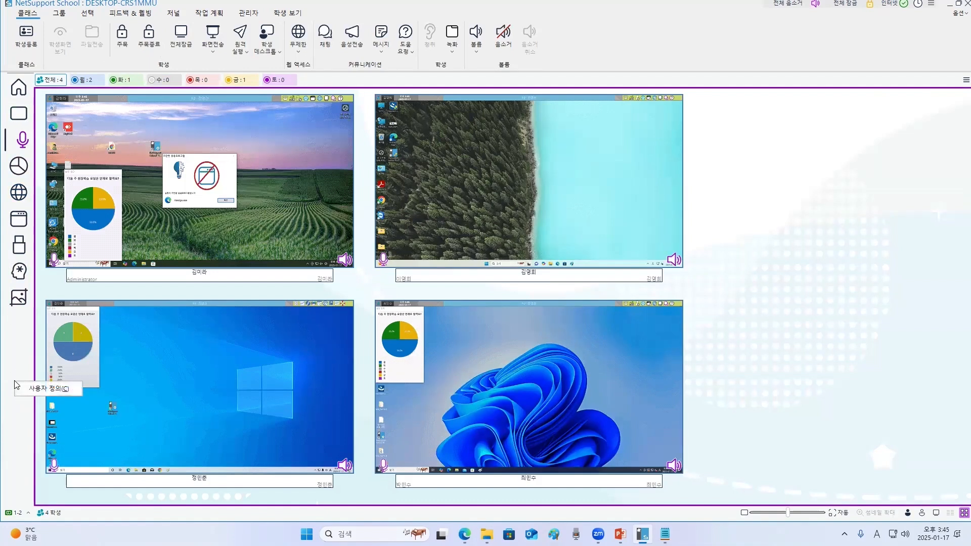
left_click(63, 389)
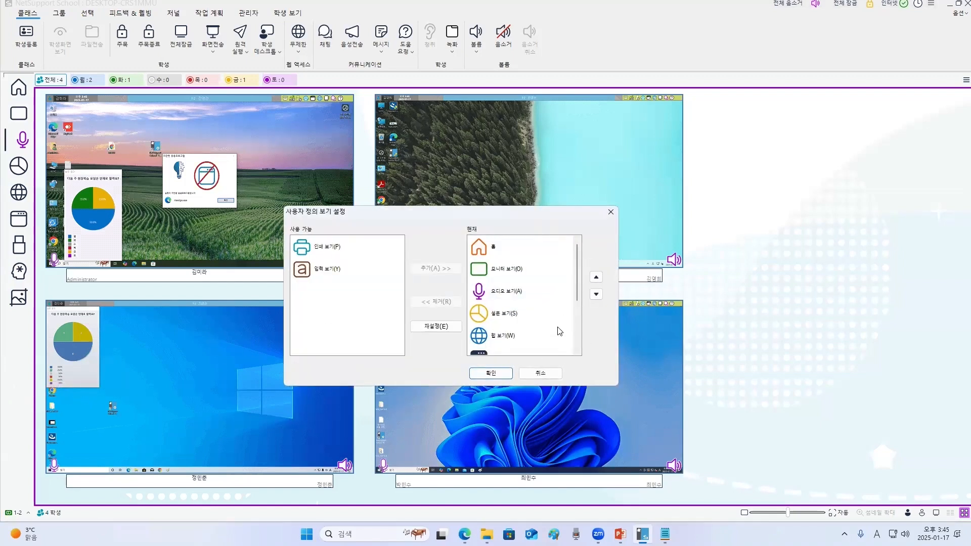
Move 설문 보기 up to just below Home, remove Q & A 보기, and confirm with 확인
left_click(482, 317)
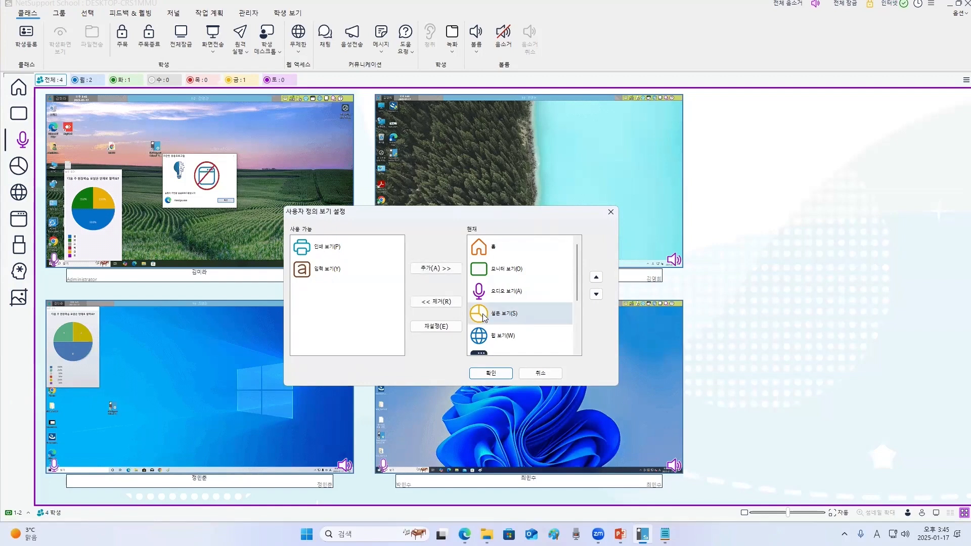
left_click(597, 278)
left_click(597, 278)
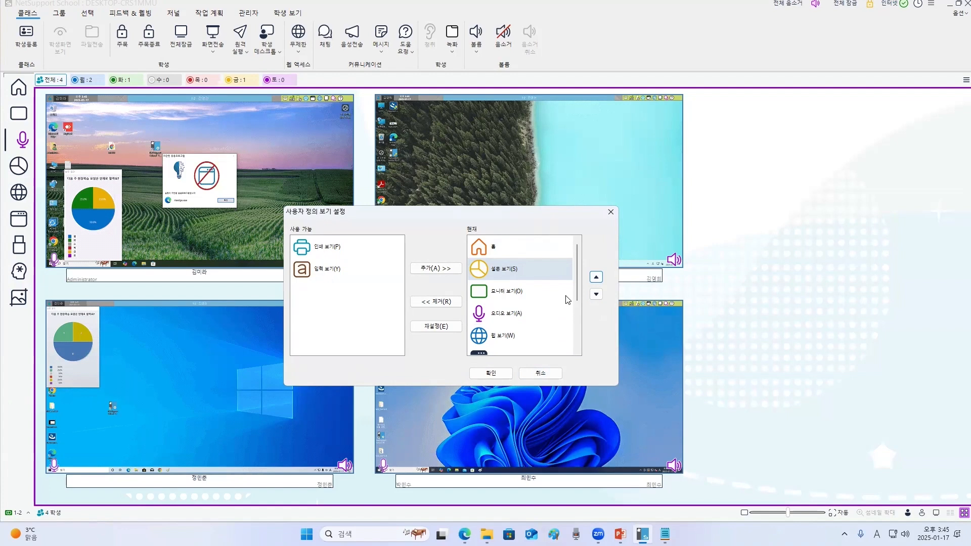
scroll(517, 344, "down", 2)
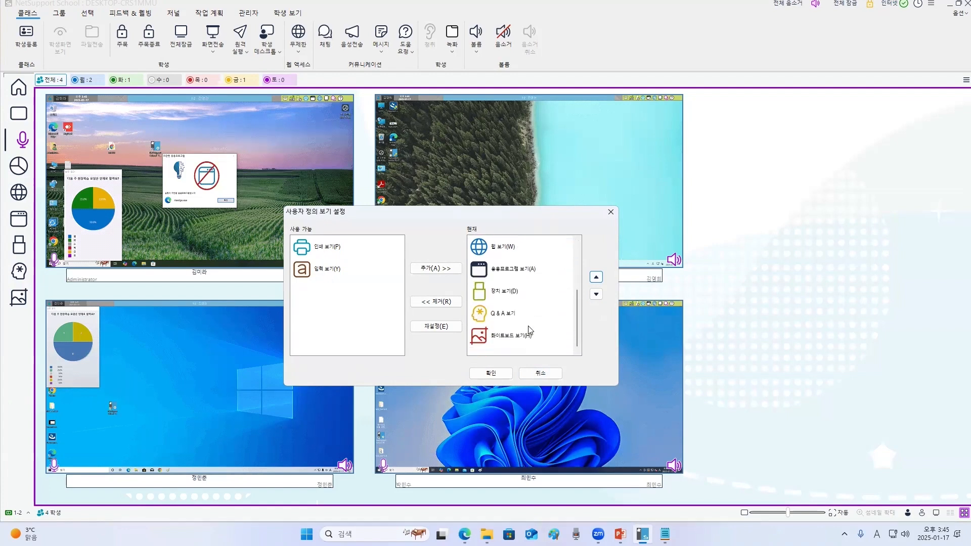
left_click(504, 316)
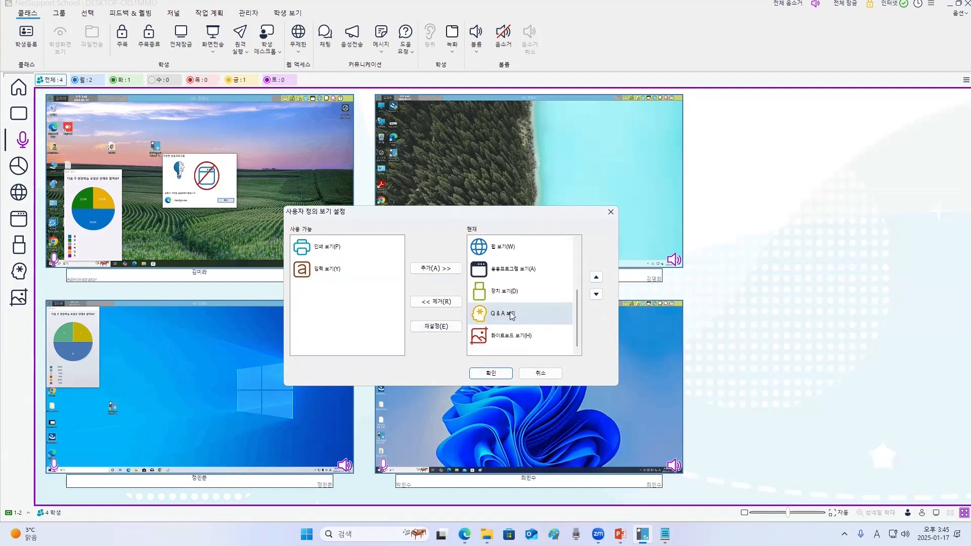
left_click(445, 304)
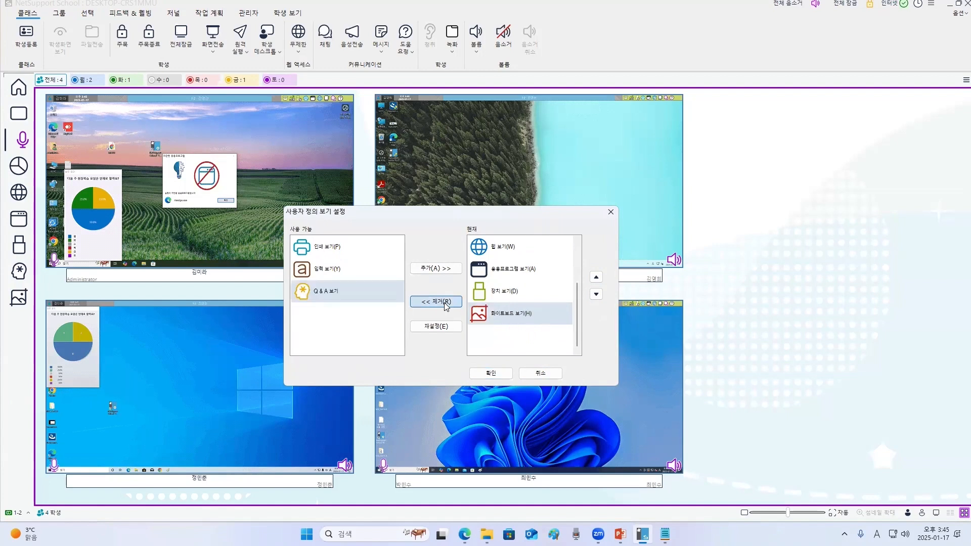
scroll(515, 332, "up", 3)
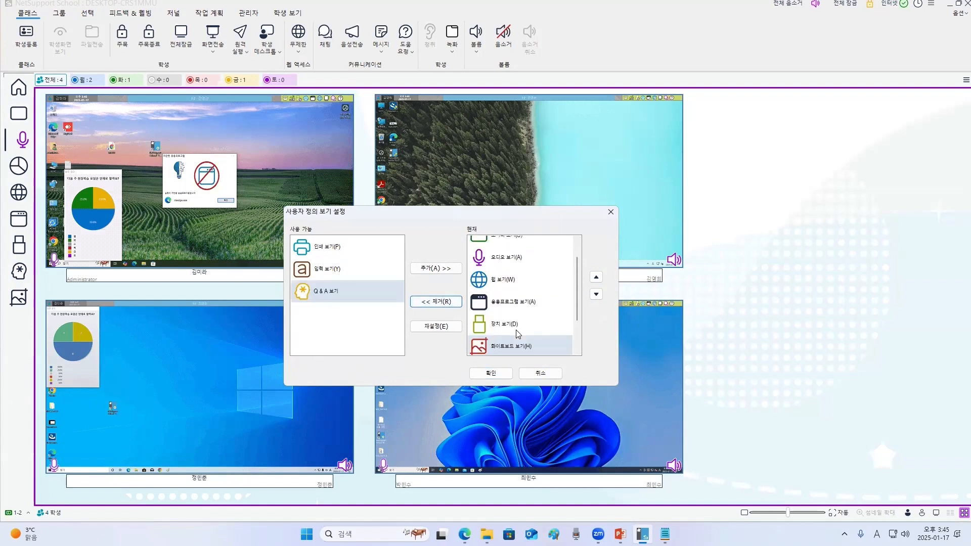
left_click(491, 373)
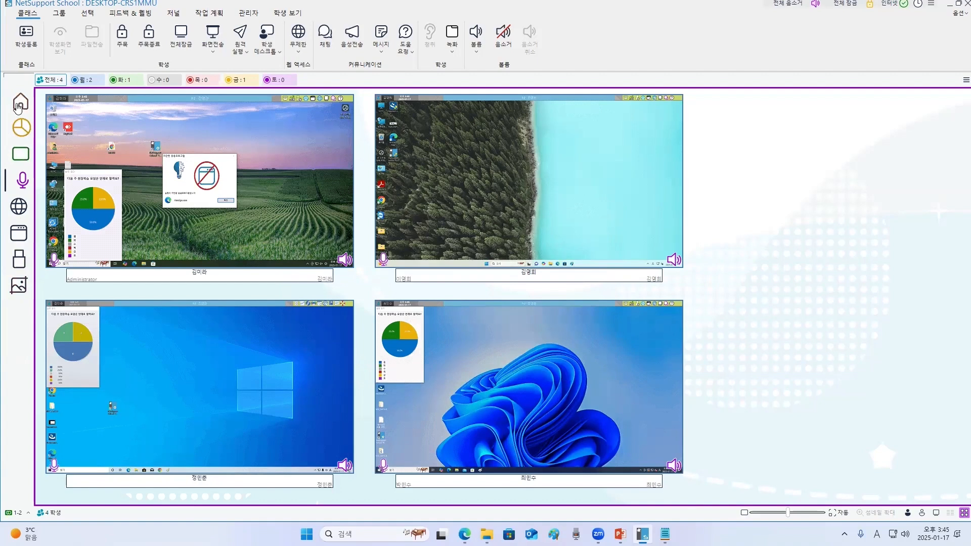